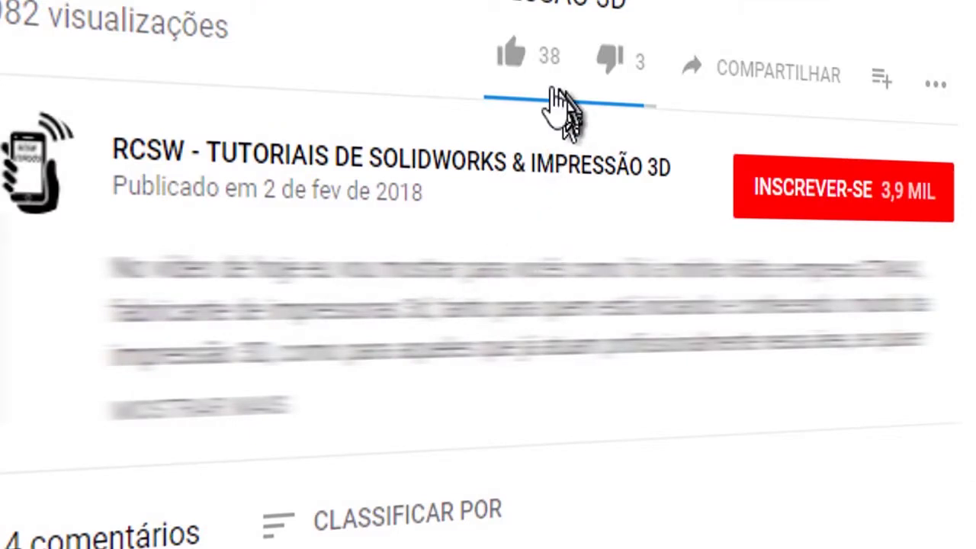
# Like the SOLIDWORKS tutorial video, raising its count to 39, and bring up its share options.
pyautogui.click(514, 65)
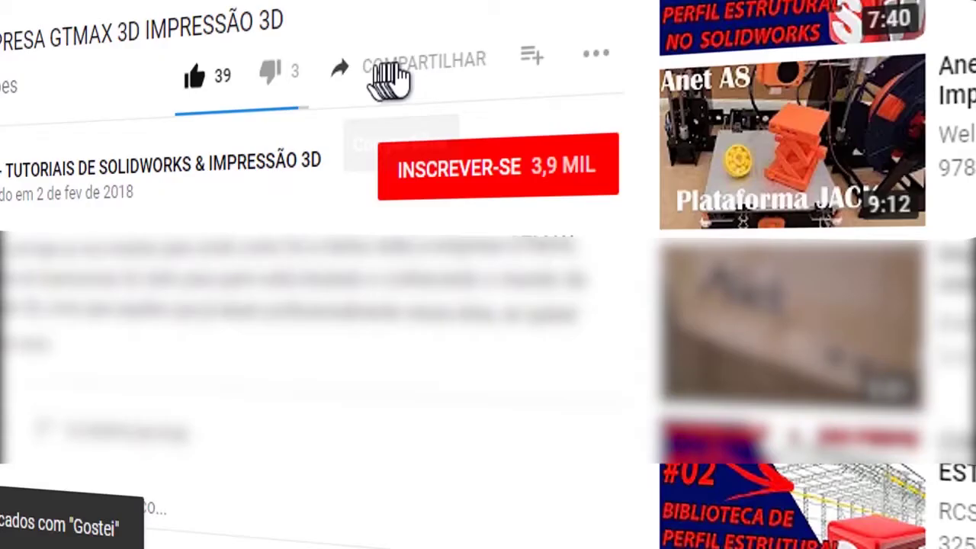
pyautogui.click(404, 79)
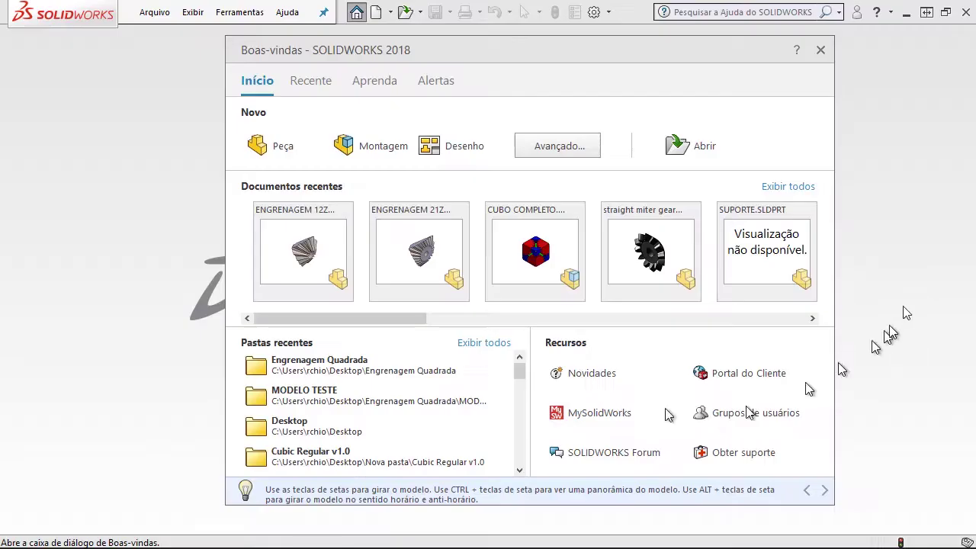
# Create a new blank part, Peça3, from the welcome dialog and select the front plane.
pyautogui.click(276, 147)
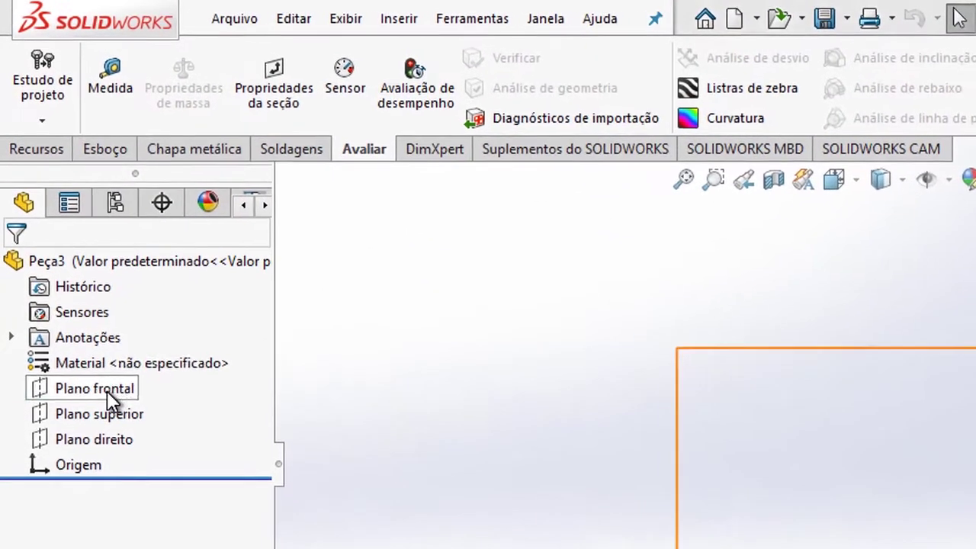
pyautogui.click(71, 258)
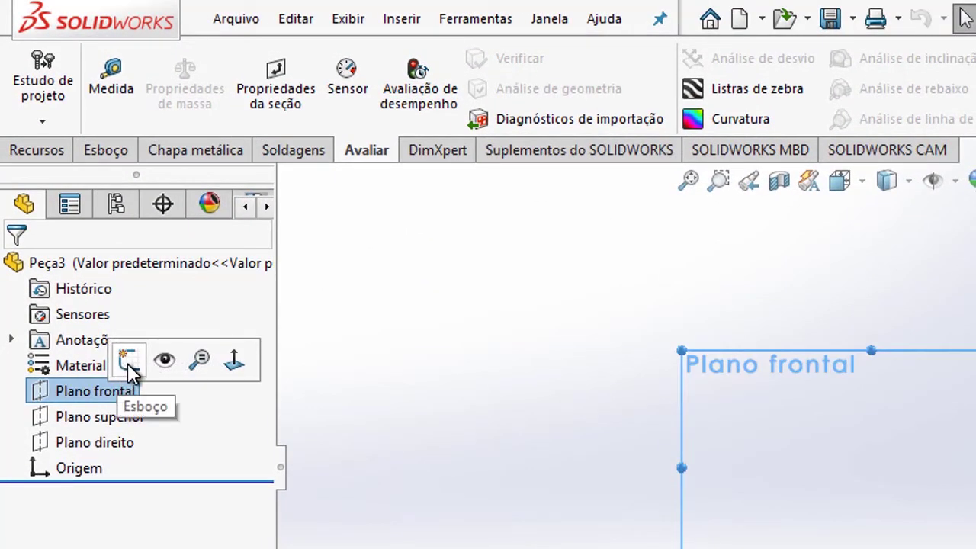
# Sketch a centre rectangle on the origin of the front plane and make its top and left sides equal.
pyautogui.click(130, 371)
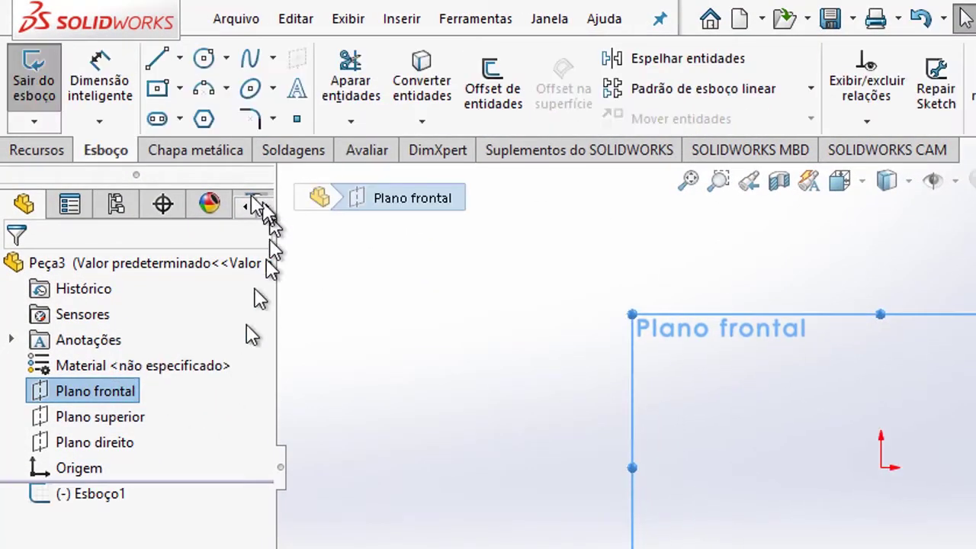
pyautogui.click(59, 153)
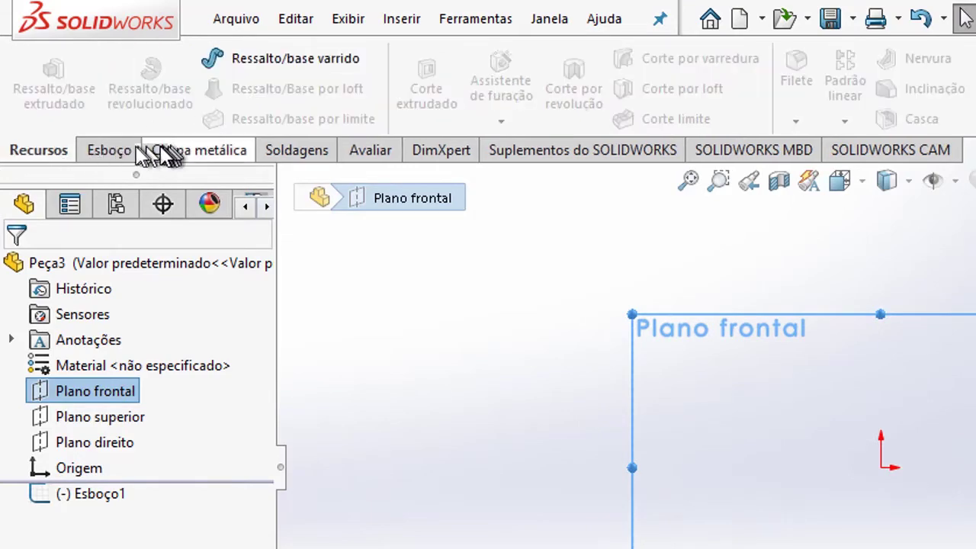
pyautogui.click(134, 149)
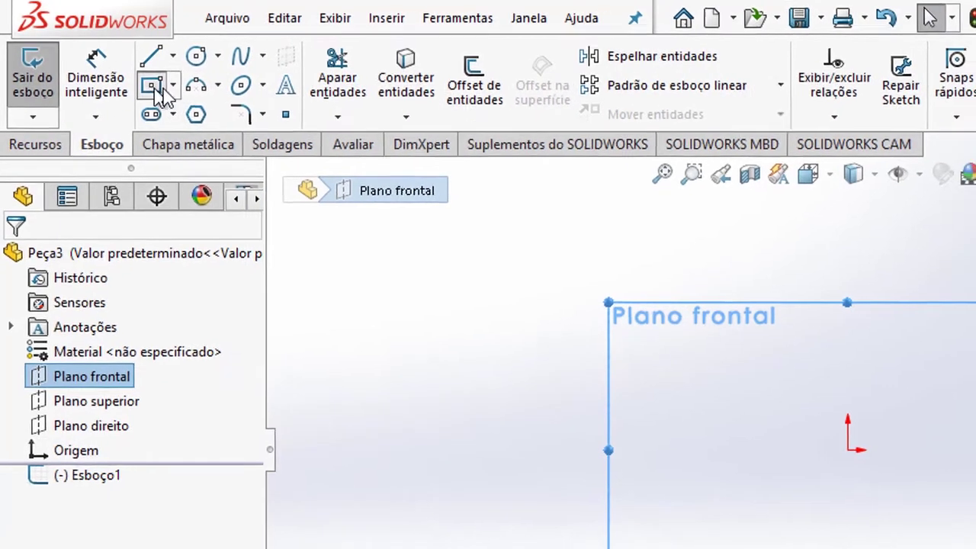
pyautogui.click(156, 89)
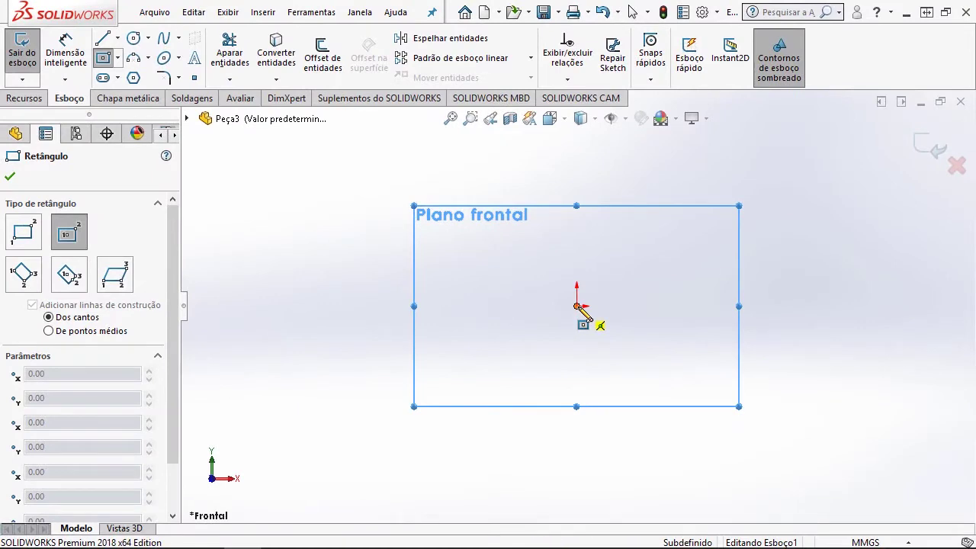
pyautogui.click(577, 306)
pyautogui.click(425, 451)
pyautogui.click(479, 161)
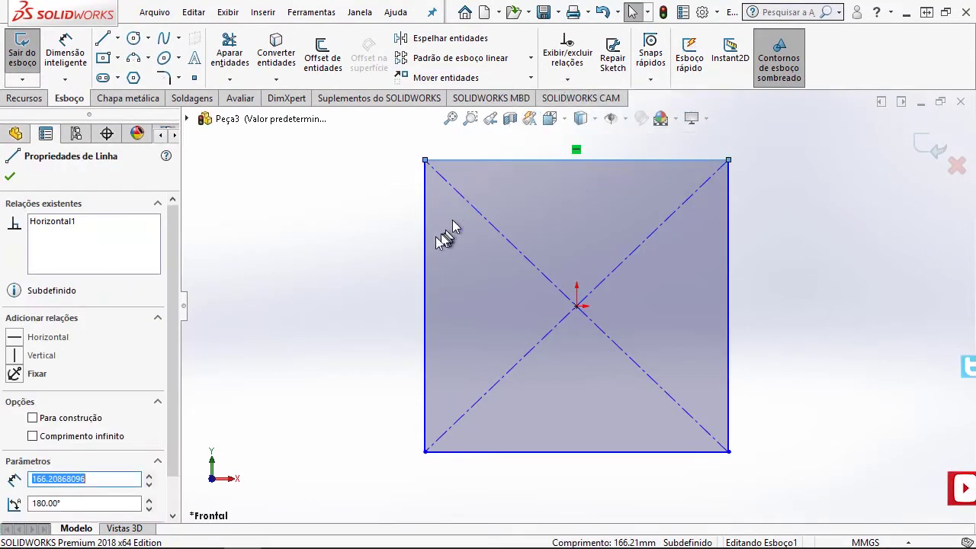
pyautogui.click(424, 244)
pyautogui.keyDown('ctrl'); pyautogui.click(496, 161); pyautogui.keyUp('ctrl')
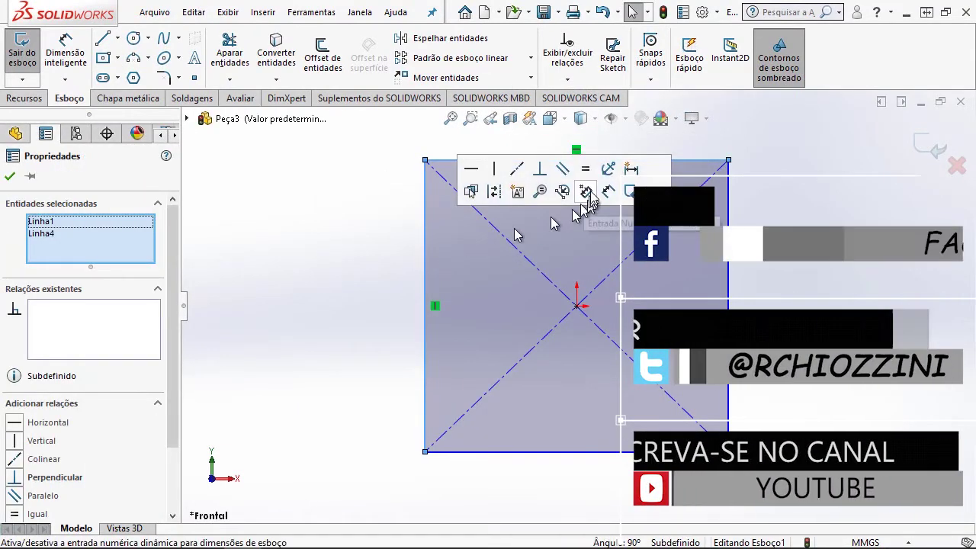
pyautogui.click(585, 168)
pyautogui.press('Escape')
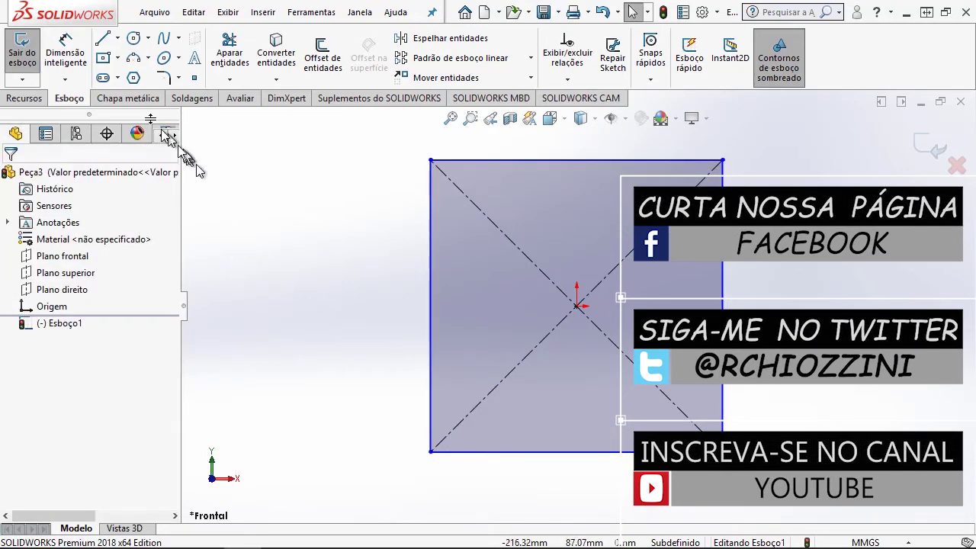
# Dimension the square's side to 66 mm, correcting an initial 6 mm entry.
pyautogui.click(71, 55)
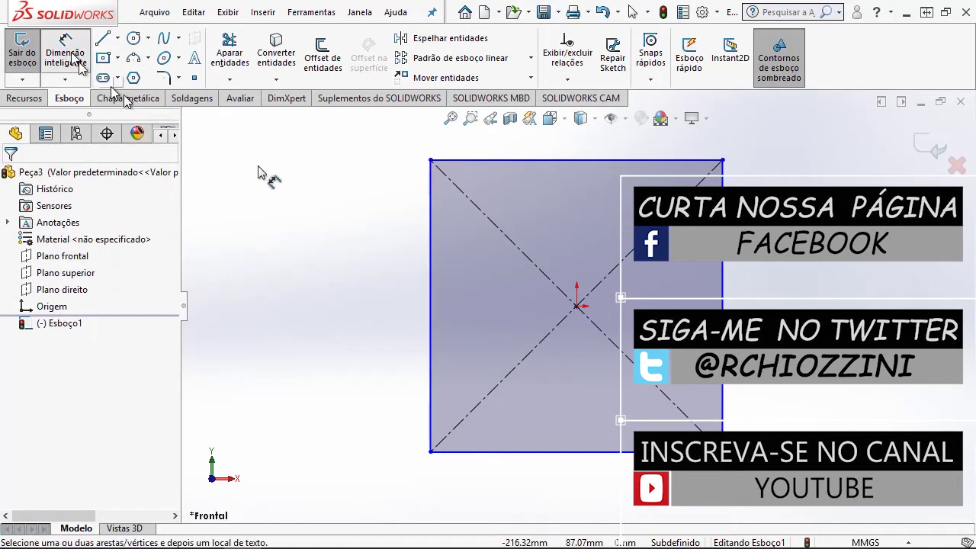
pyautogui.click(429, 239)
pyautogui.click(369, 285)
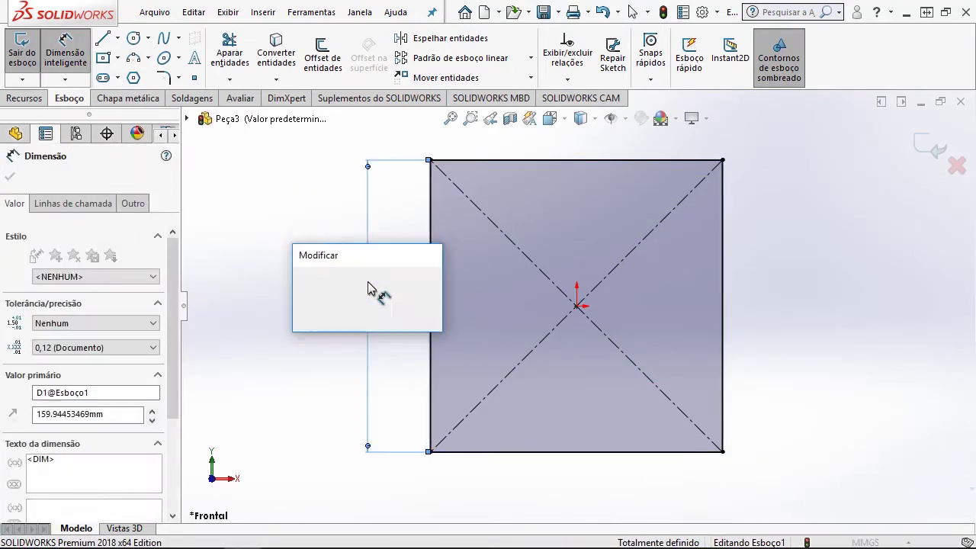
pyautogui.write('6')
pyautogui.press('Return')
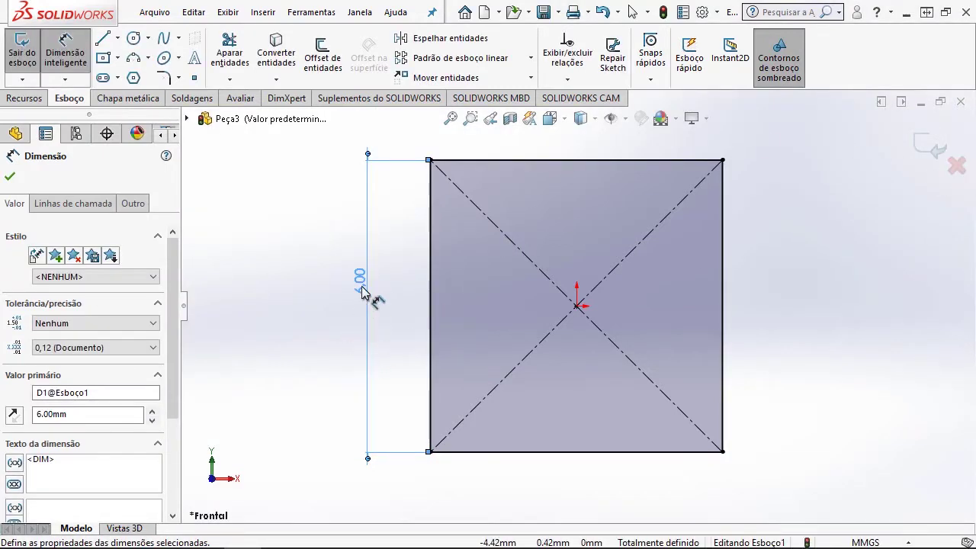
pyautogui.doubleClick(360, 280)
pyautogui.write('66')
pyautogui.press('Return')
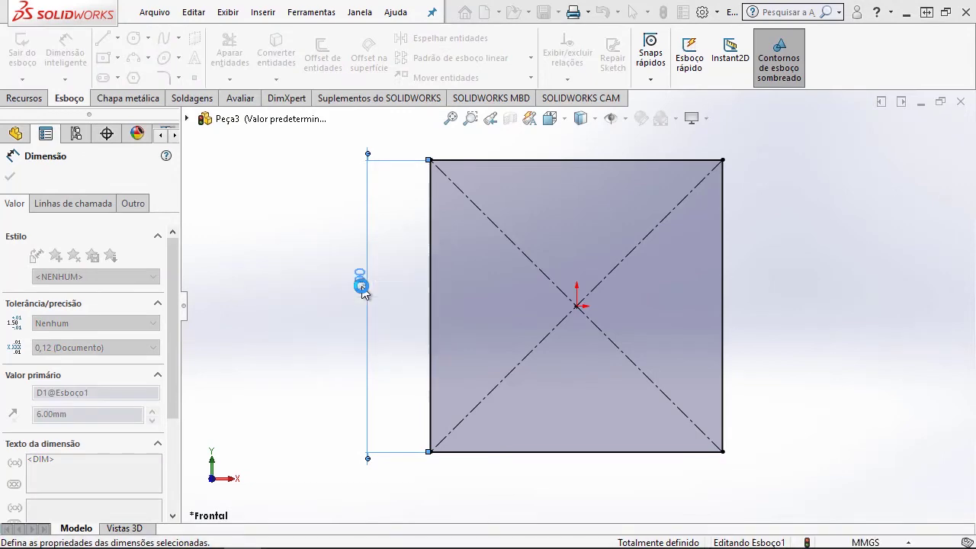
pyautogui.click(450, 118)
pyautogui.press('Escape')
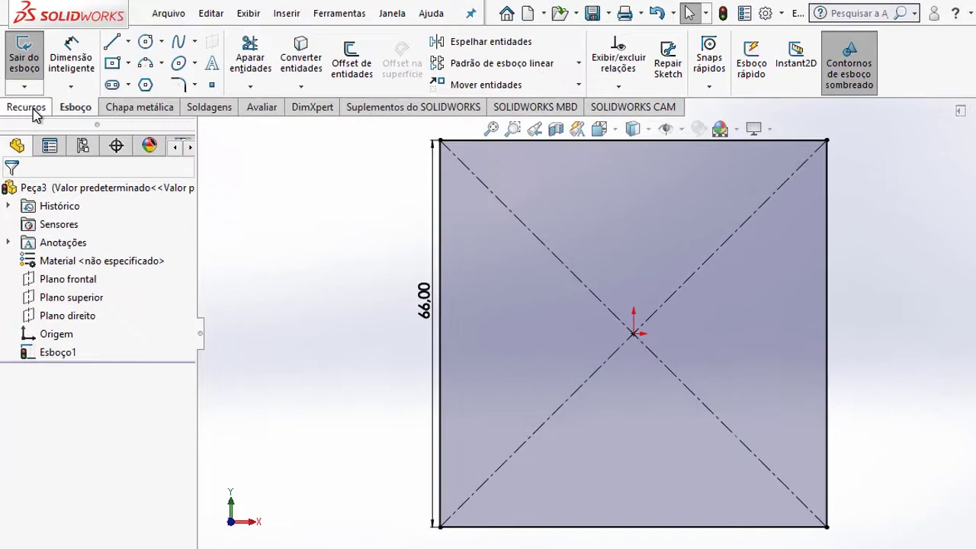
# Extrude the square mid-plane to a 66 mm depth, forming the solid cube Ressalto-extrusão1.
pyautogui.click(31, 101)
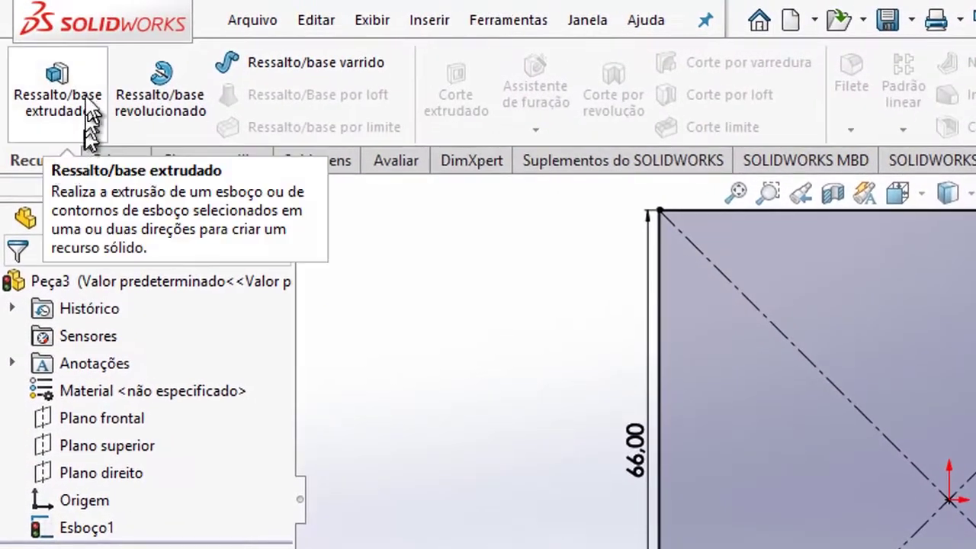
pyautogui.click(74, 90)
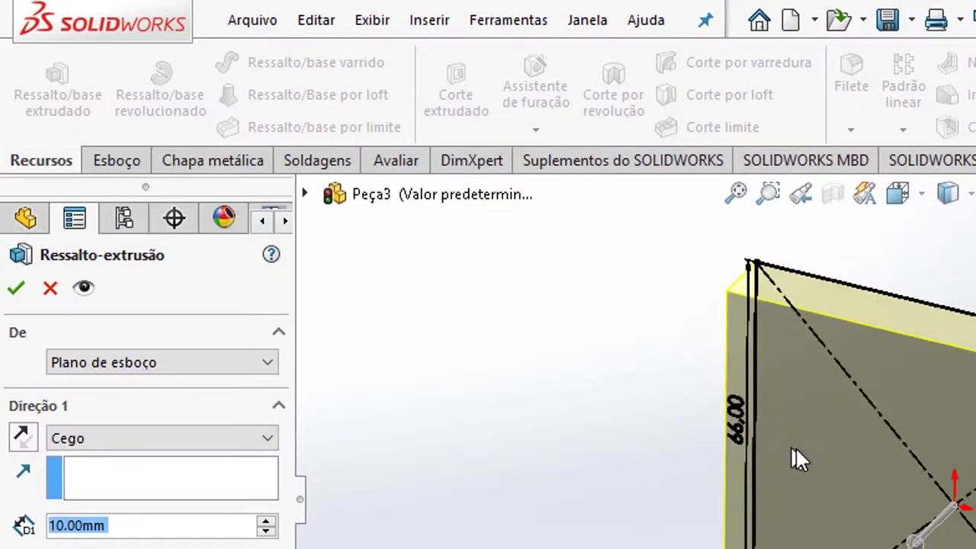
pyautogui.click(244, 438)
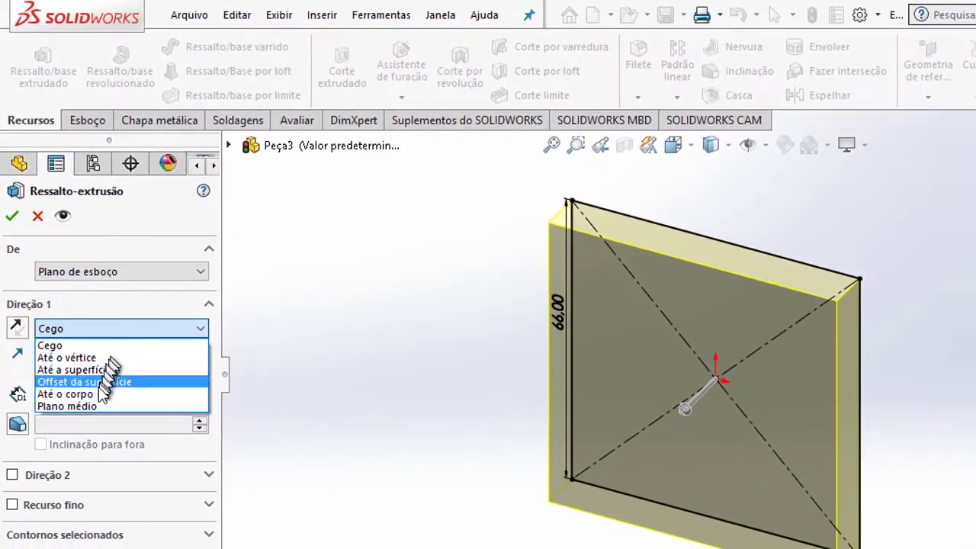
pyautogui.click(91, 403)
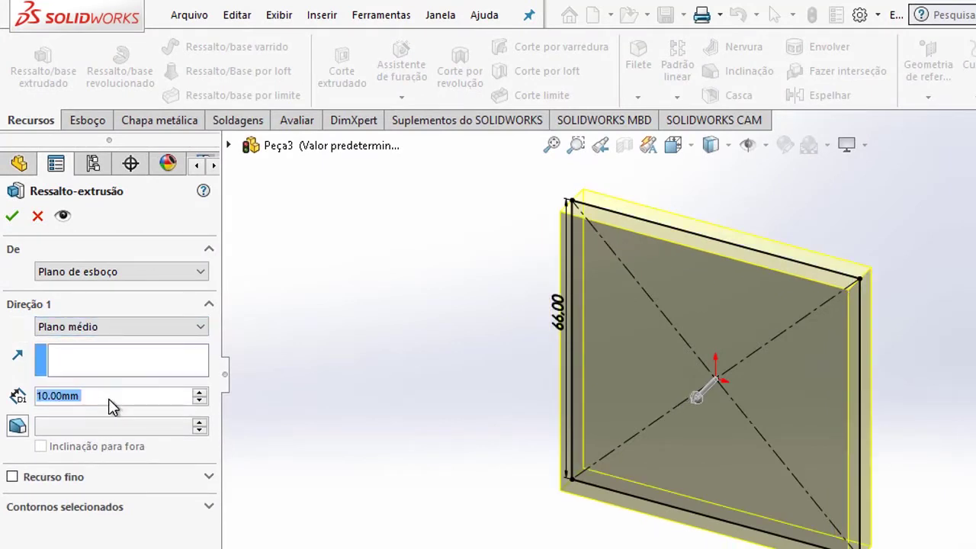
pyautogui.write('66')
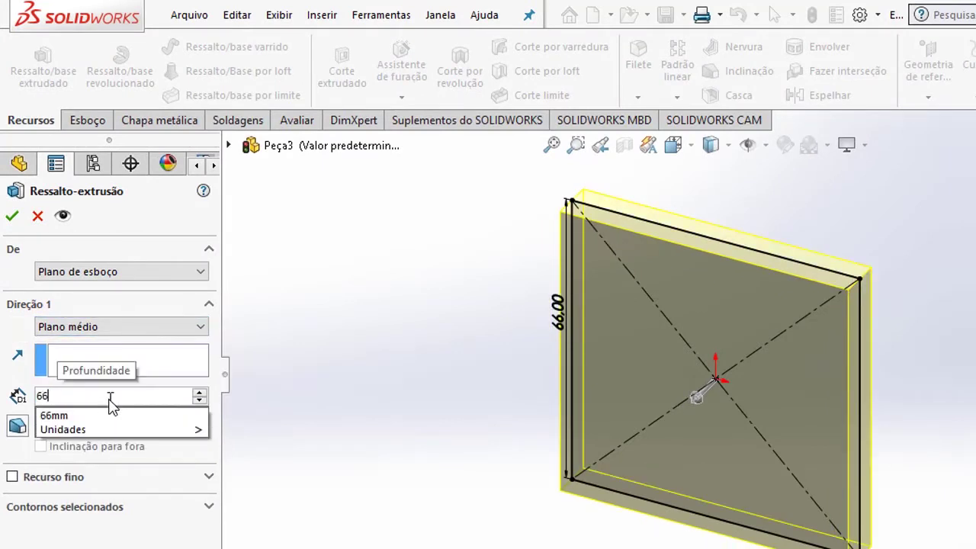
pyautogui.press('Return')
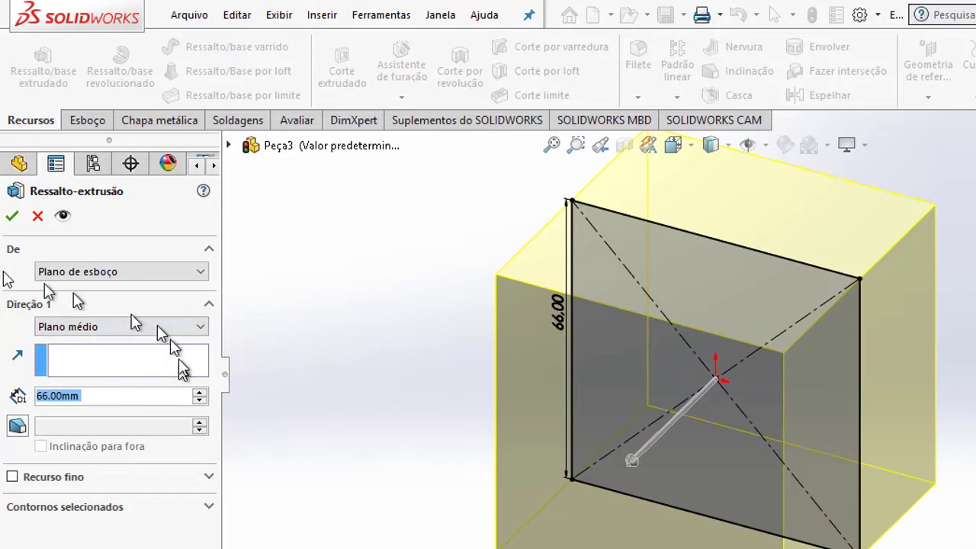
pyautogui.click(12, 216)
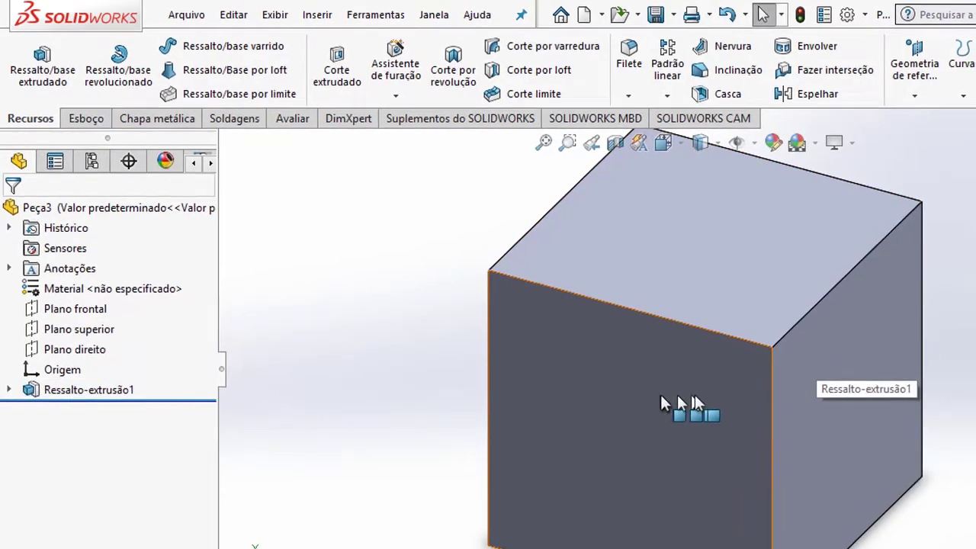
pyautogui.scroll(3, 549, 267)
pyautogui.scroll(-1, 579, 320)
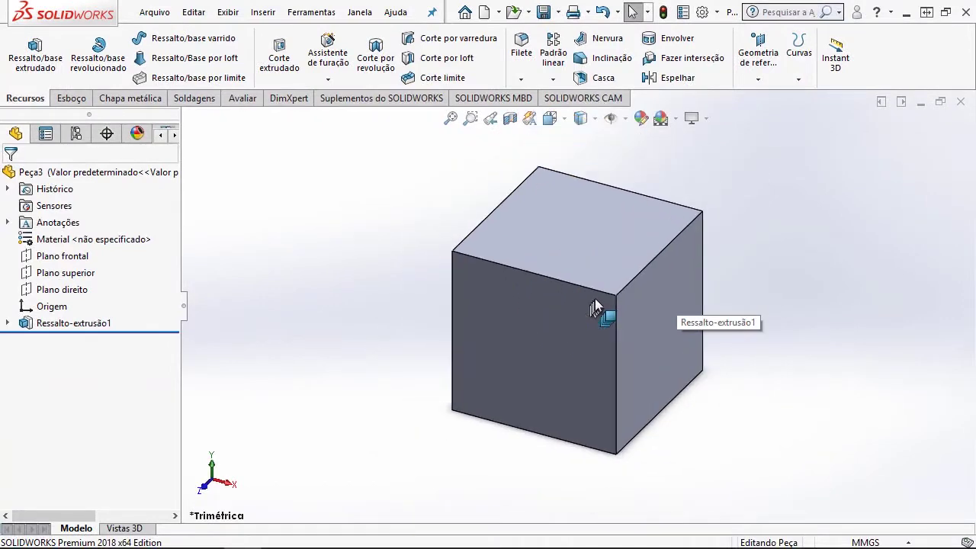
pyautogui.scroll(-1, 596, 298)
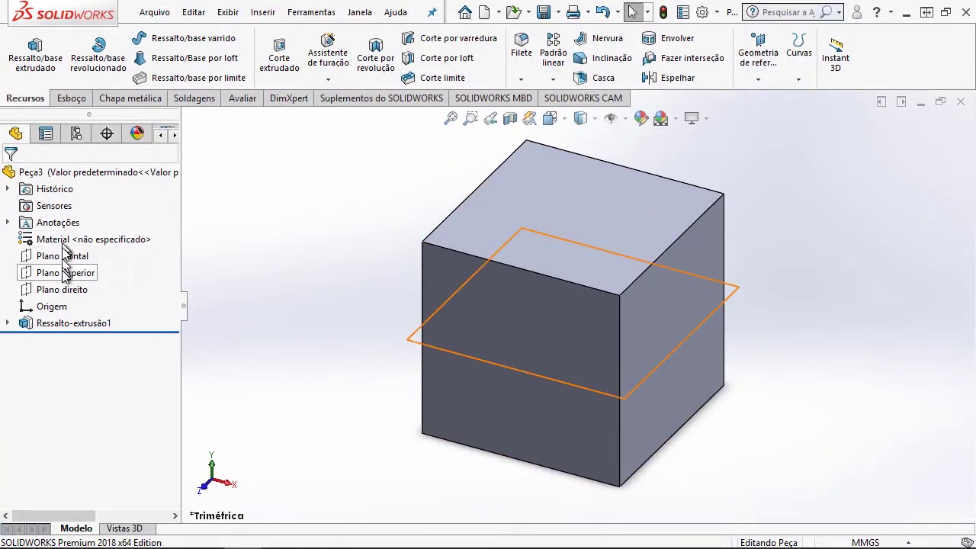
pyautogui.click(48, 305)
pyautogui.moveTo(539, 363)
pyautogui.mouseDown(button='middle')
pyautogui.moveTo(675, 404)
pyautogui.moveTo(584, 354)
pyautogui.mouseUp(button='middle')
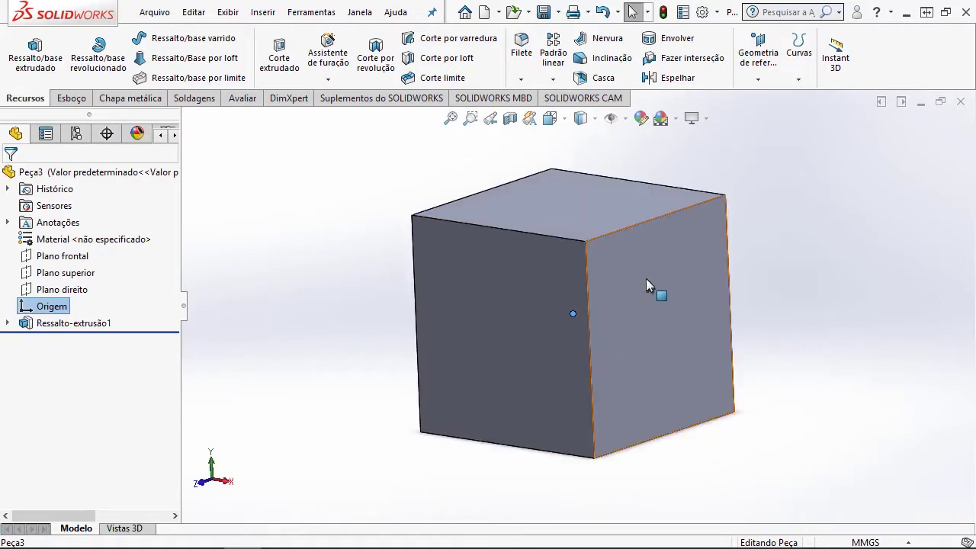
pyautogui.moveTo(611, 325)
pyautogui.mouseDown(button='middle')
pyautogui.moveTo(601, 310)
pyautogui.moveTo(588, 315)
pyautogui.mouseUp(button='middle')
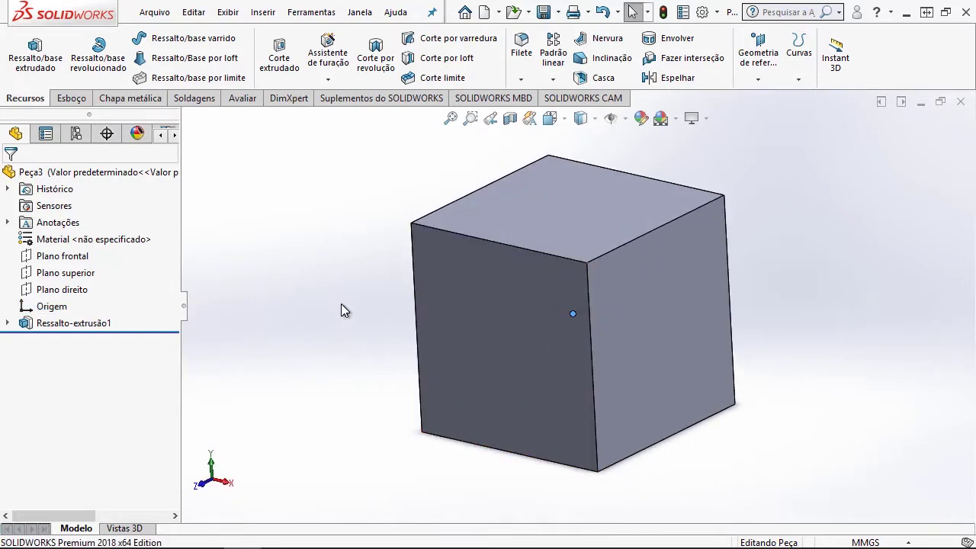
pyautogui.moveTo(377, 289)
pyautogui.mouseDown(button='middle')
pyautogui.moveTo(429, 318)
pyautogui.moveTo(562, 276)
pyautogui.moveTo(572, 278)
pyautogui.moveTo(564, 307)
pyautogui.mouseUp(button='middle')
pyautogui.click(507, 315)
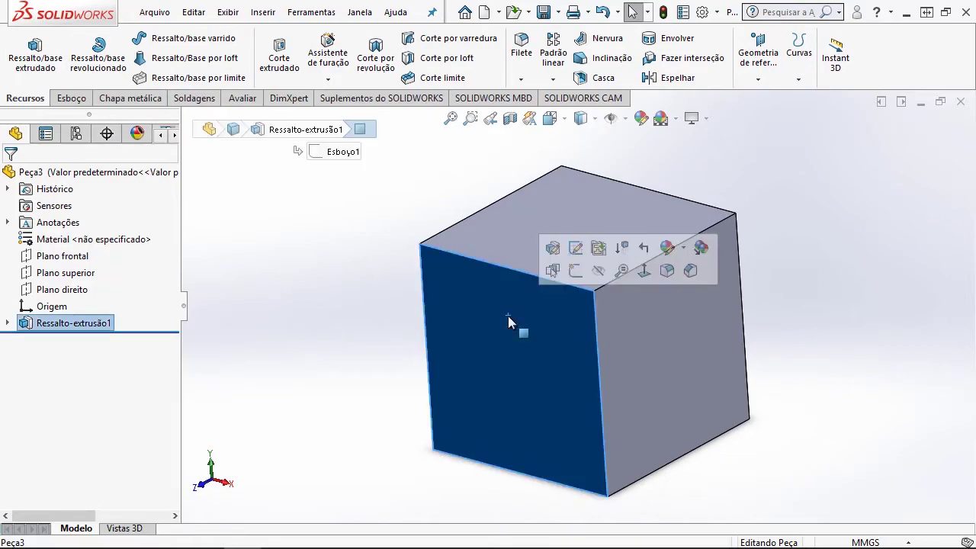
# Start a 3D sketch and convert eight selected cube edges into sketch lines.
pyautogui.click(72, 99)
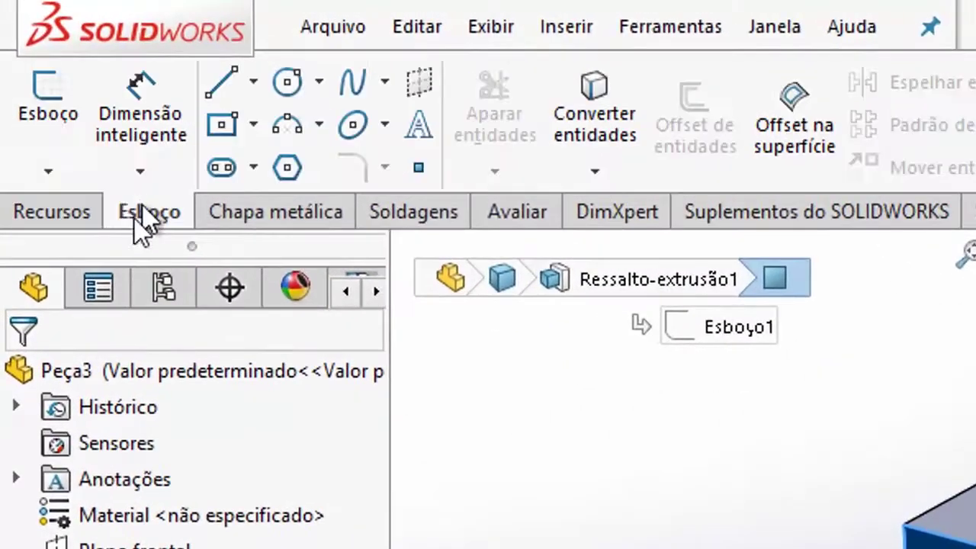
pyautogui.click(46, 172)
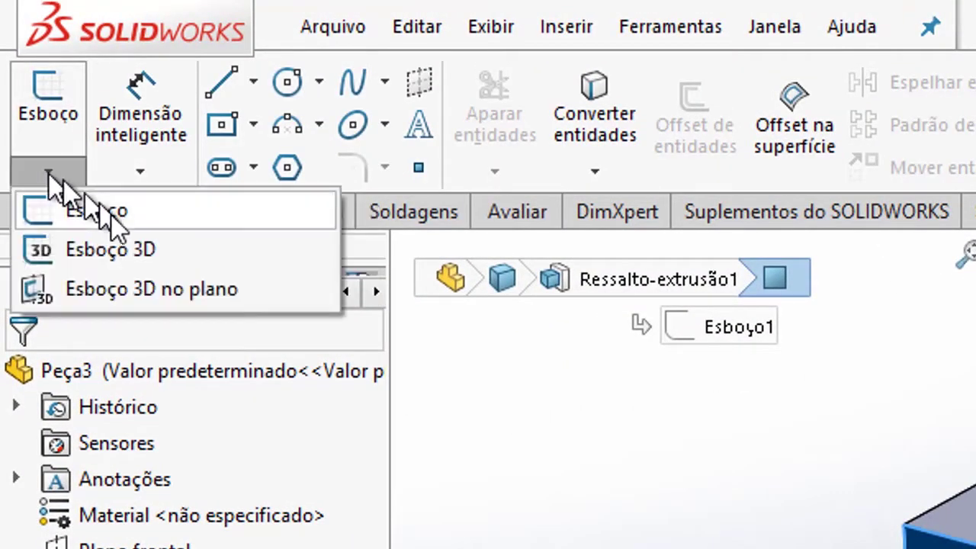
pyautogui.click(112, 253)
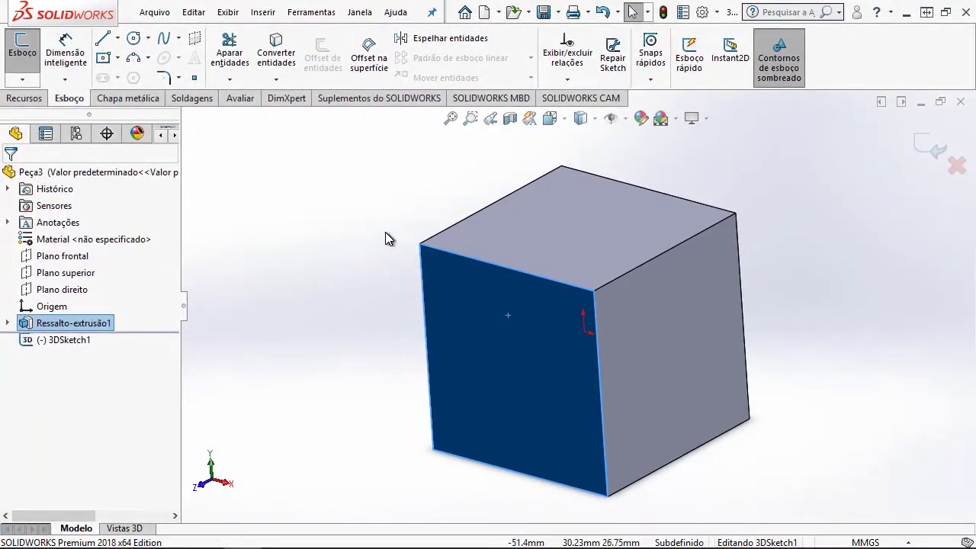
pyautogui.click(385, 232)
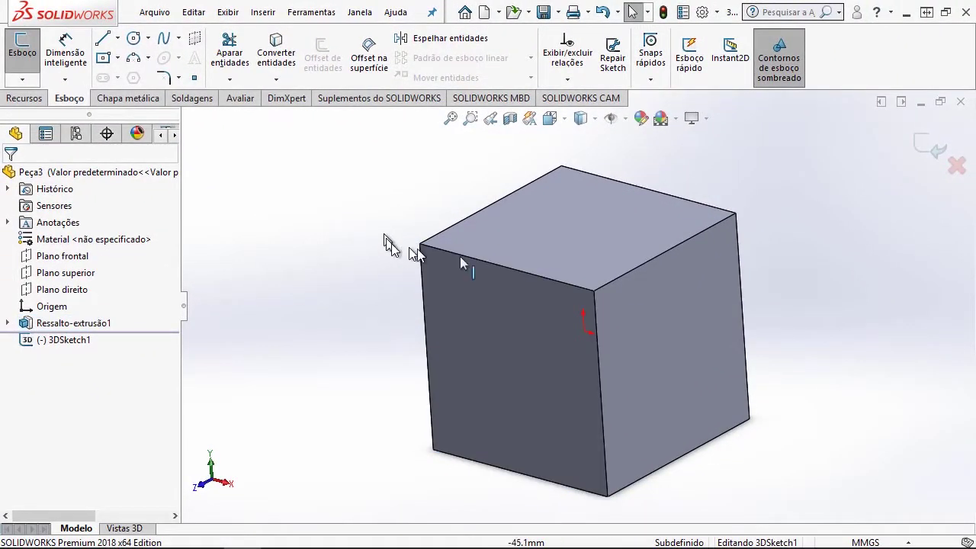
pyautogui.click(651, 262)
pyautogui.keyDown('ctrl'); pyautogui.click(663, 192); pyautogui.keyUp('ctrl')
pyautogui.keyDown('ctrl'); pyautogui.click(515, 190); pyautogui.keyUp('ctrl')
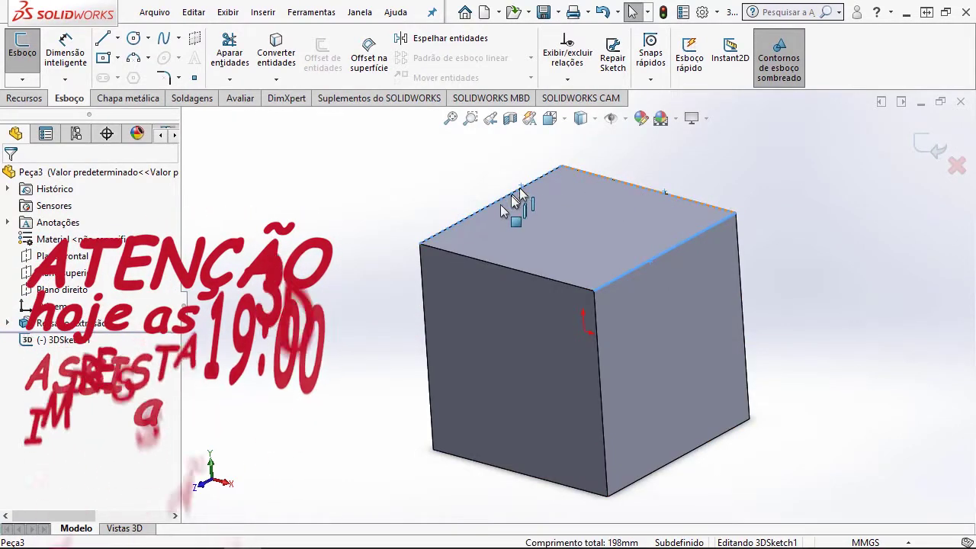
pyautogui.keyDown('ctrl'); pyautogui.click(465, 263); pyautogui.keyUp('ctrl')
pyautogui.keyDown('ctrl'); pyautogui.click(603, 385); pyautogui.keyUp('ctrl')
pyautogui.keyDown('ctrl'); pyautogui.click(429, 354); pyautogui.keyUp('ctrl')
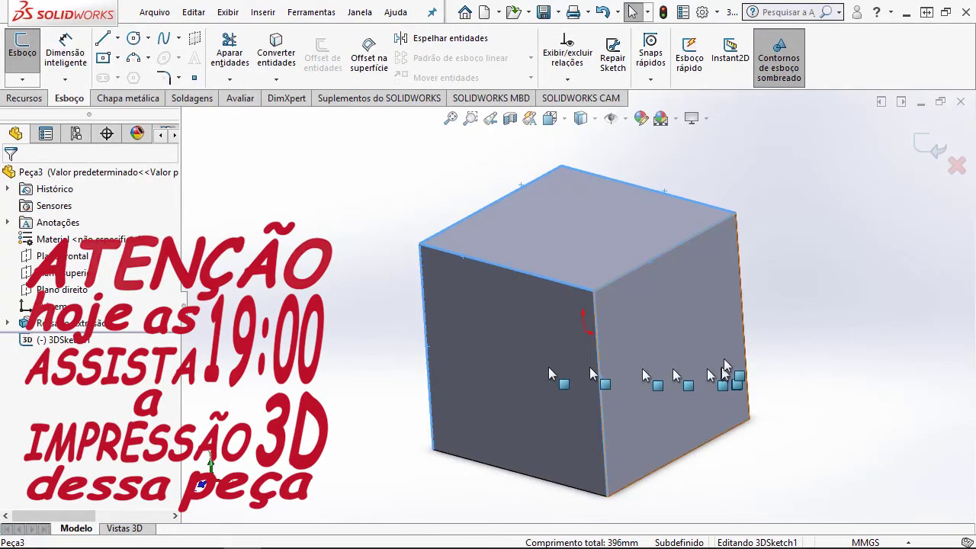
pyautogui.keyDown('ctrl'); pyautogui.click(746, 333); pyautogui.keyUp('ctrl')
pyautogui.keyDown('ctrl'); pyautogui.click(718, 436); pyautogui.keyUp('ctrl')
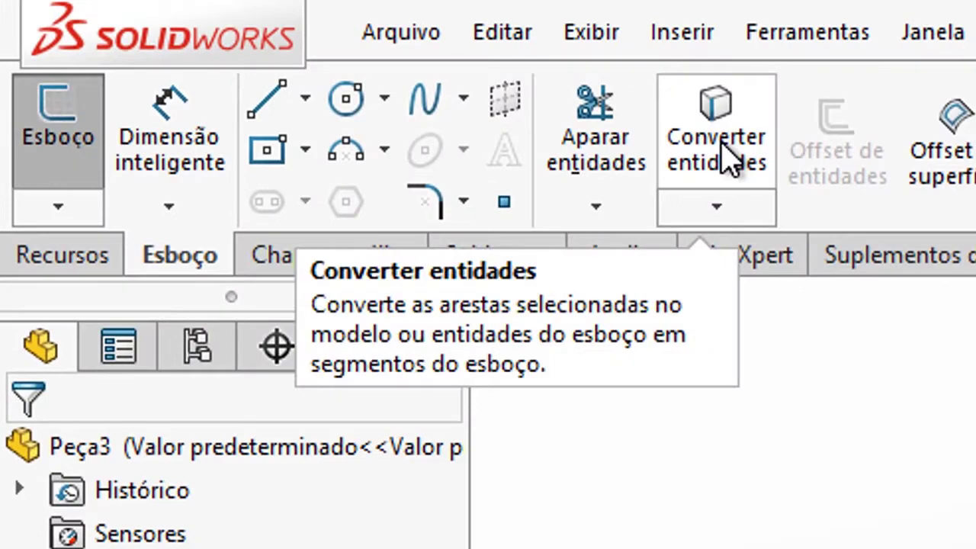
pyautogui.click(728, 160)
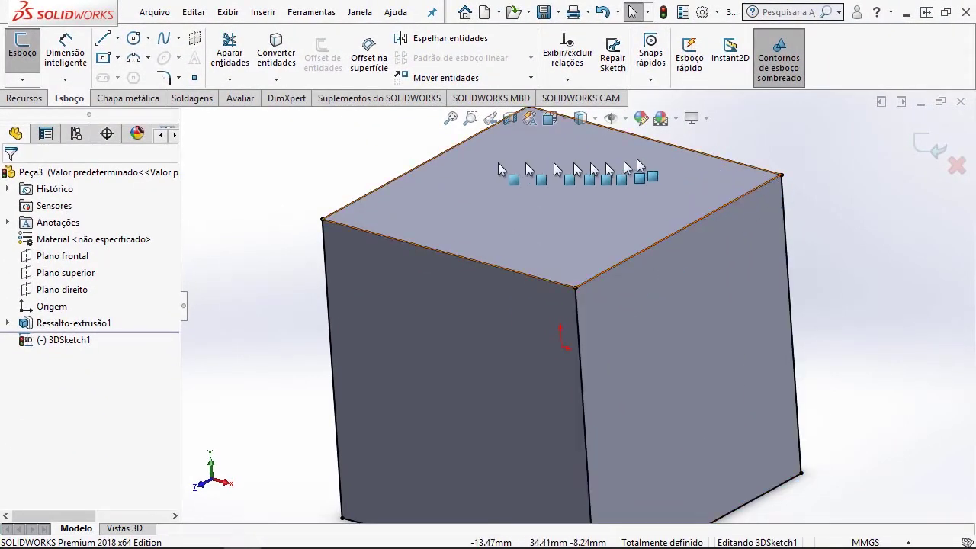
# Convert the remaining lower-left cube edge as well and close the 3D sketch.
pyautogui.press('f')
pyautogui.moveTo(671, 342)
pyautogui.mouseDown(button='middle')
pyautogui.moveTo(577, 342)
pyautogui.moveTo(511, 294)
pyautogui.moveTo(533, 269)
pyautogui.mouseUp(button='middle')
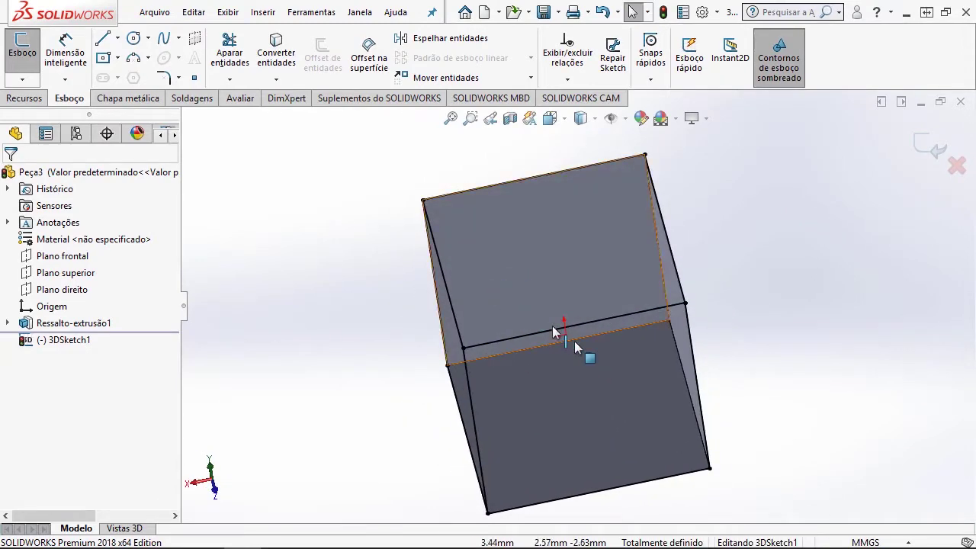
pyautogui.moveTo(526, 283); pyautogui.dragTo(587, 402, button='middle')
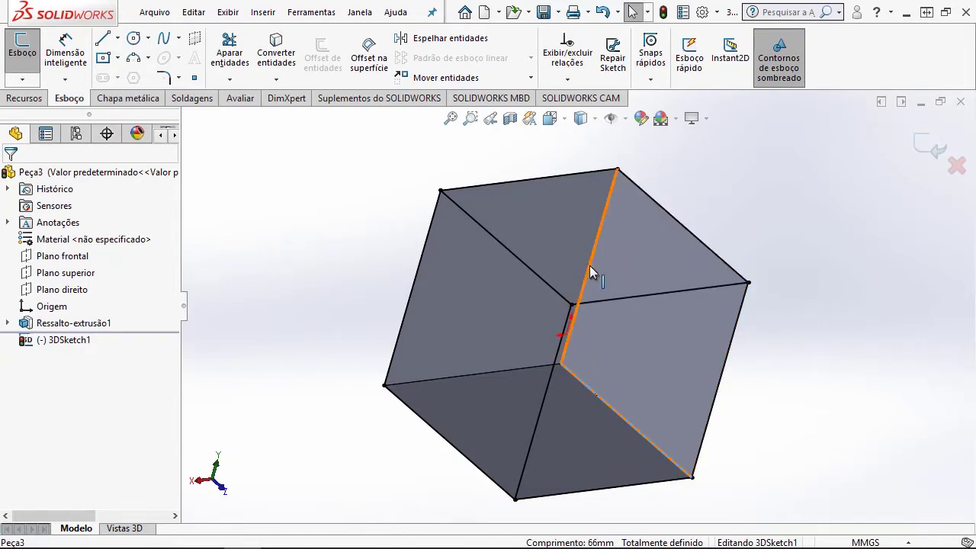
pyautogui.keyDown('ctrl'); pyautogui.click(491, 372); pyautogui.keyUp('ctrl')
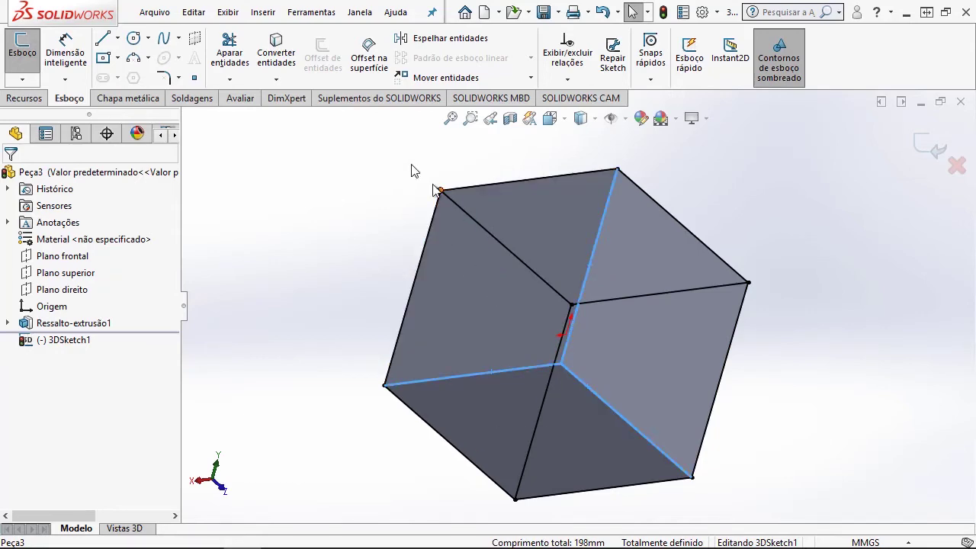
pyautogui.click(282, 67)
pyautogui.moveTo(362, 311)
pyautogui.mouseDown(button='middle')
pyautogui.moveTo(743, 417)
pyautogui.moveTo(692, 427)
pyautogui.mouseUp(button='middle')
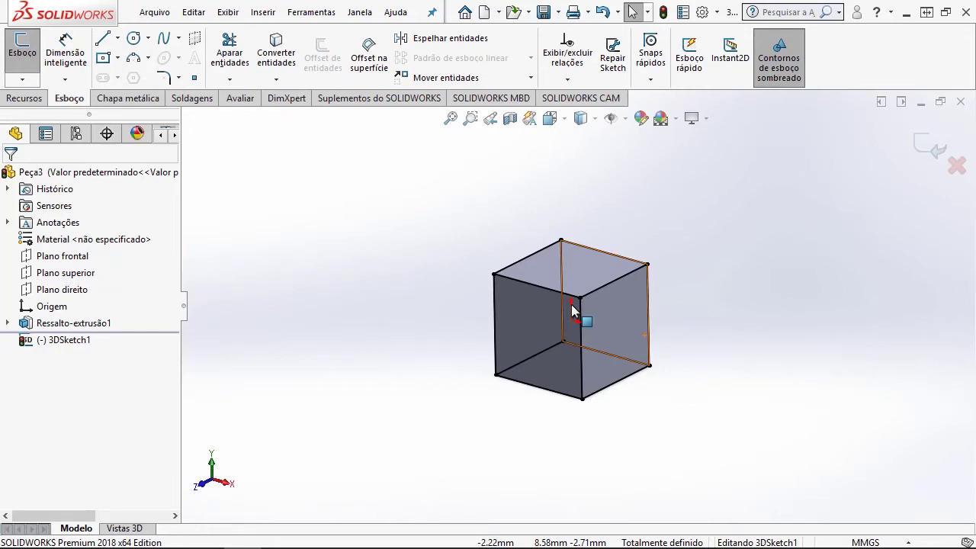
pyautogui.scroll(2, 573, 309)
pyautogui.click(925, 156)
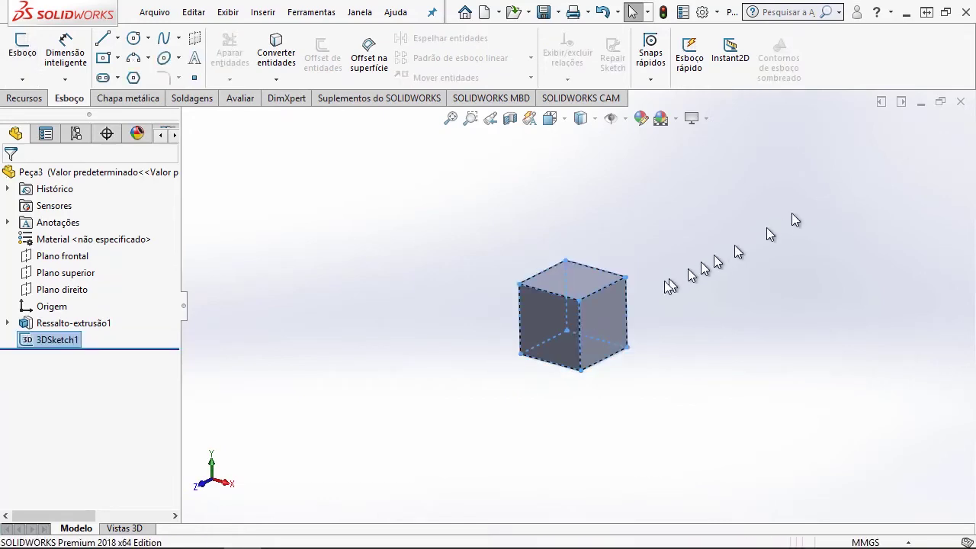
# Hide the Ressalto-extrusão1 solid so only the wireframe cube remains visible.
pyautogui.click(195, 356)
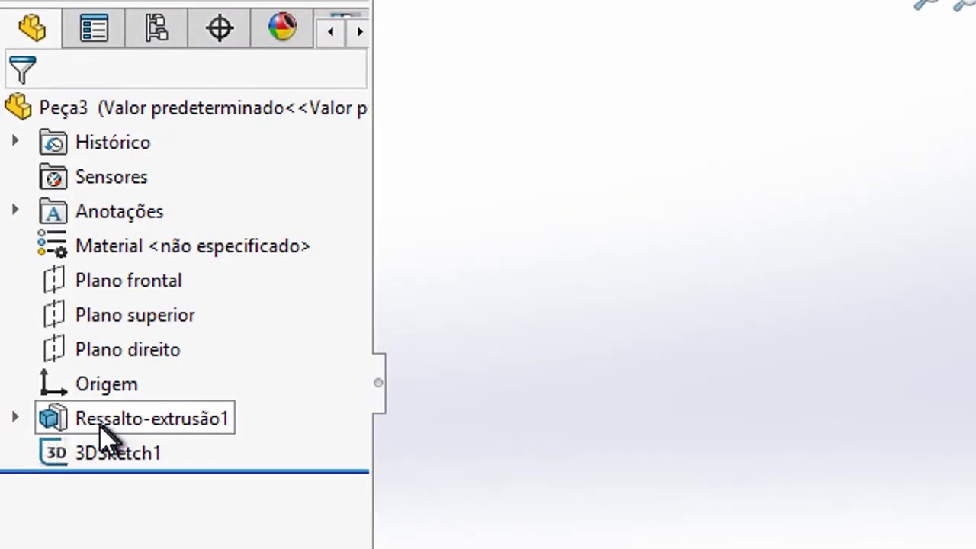
pyautogui.rightClick(122, 426)
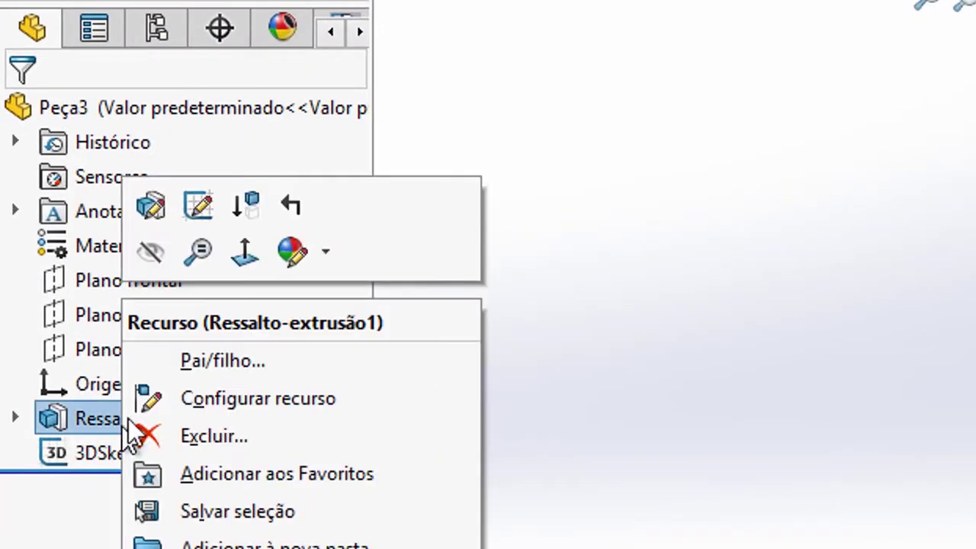
pyautogui.click(156, 253)
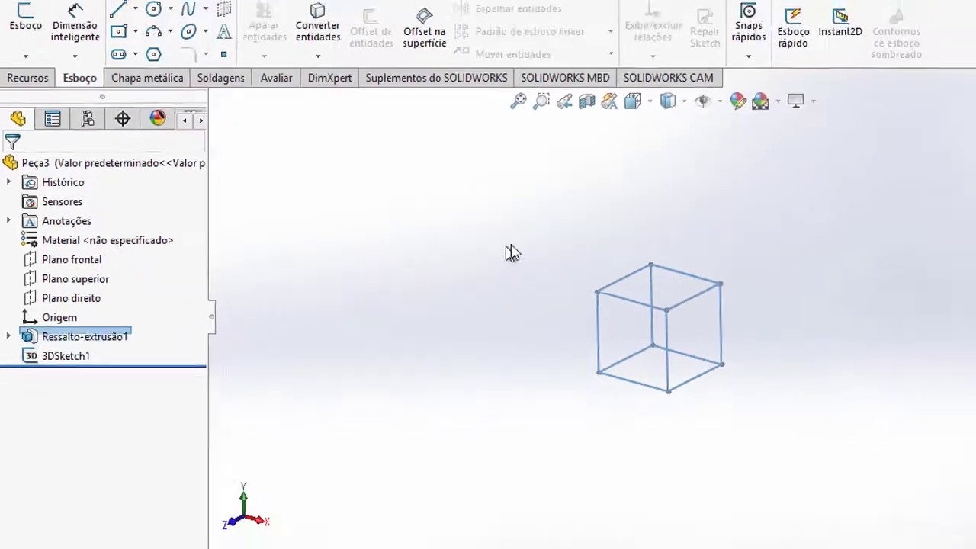
pyautogui.moveTo(683, 321)
pyautogui.mouseDown(button='middle')
pyautogui.moveTo(551, 417)
pyautogui.moveTo(551, 381)
pyautogui.moveTo(549, 417)
pyautogui.mouseUp(button='middle')
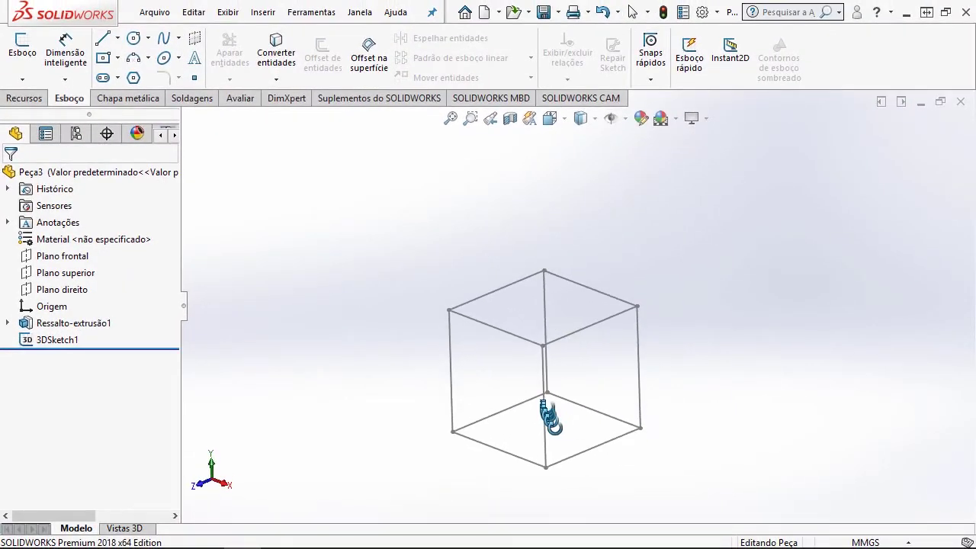
# Reopen 3DSketch1 for editing and orbit the wireframe cube into view.
pyautogui.click(52, 343)
pyautogui.click(68, 294)
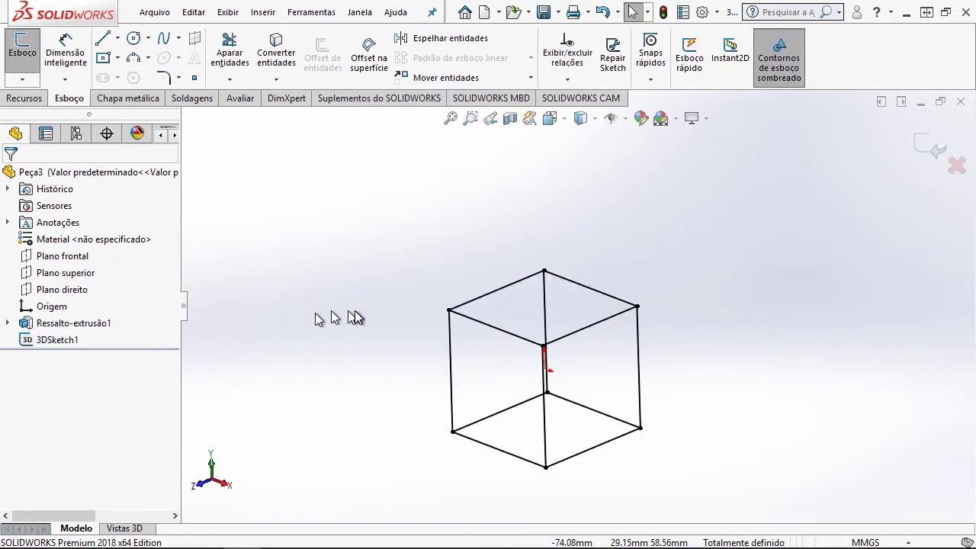
pyautogui.moveTo(516, 372)
pyautogui.mouseDown(button='middle')
pyautogui.moveTo(593, 363)
pyautogui.moveTo(658, 384)
pyautogui.moveTo(492, 383)
pyautogui.moveTo(531, 386)
pyautogui.moveTo(615, 327)
pyautogui.moveTo(584, 327)
pyautogui.moveTo(556, 363)
pyautogui.moveTo(583, 381)
pyautogui.mouseUp(button='middle')
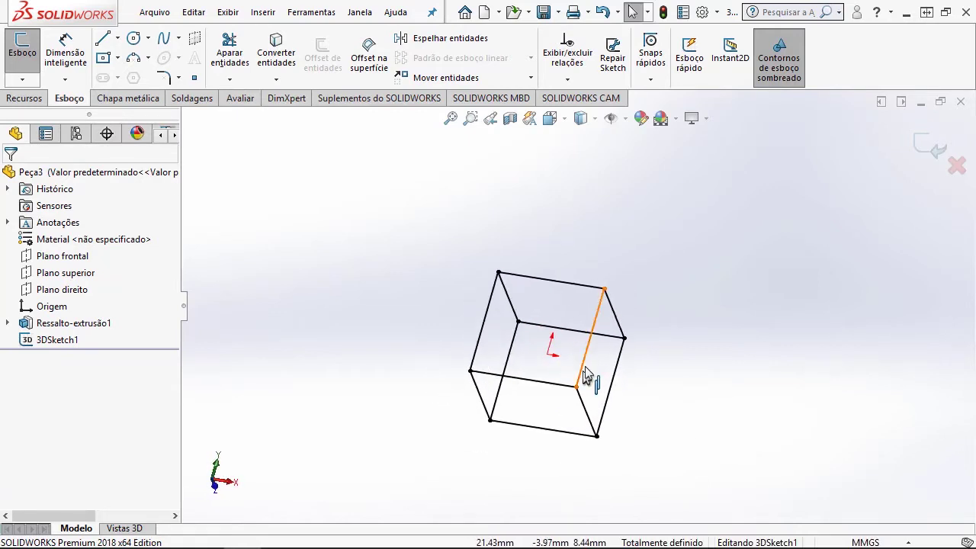
pyautogui.moveTo(599, 322)
pyautogui.mouseDown(button='middle')
pyautogui.moveTo(584, 323)
pyautogui.moveTo(608, 299)
pyautogui.mouseUp(button='middle')
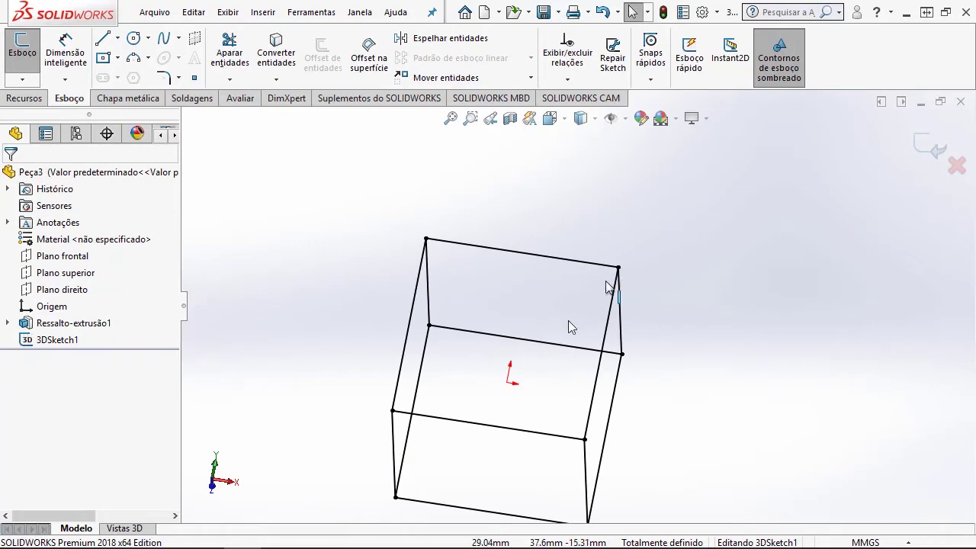
pyautogui.moveTo(587, 455)
pyautogui.mouseDown(button='middle')
pyautogui.moveTo(549, 440)
pyautogui.moveTo(562, 446)
pyautogui.mouseUp(button='middle')
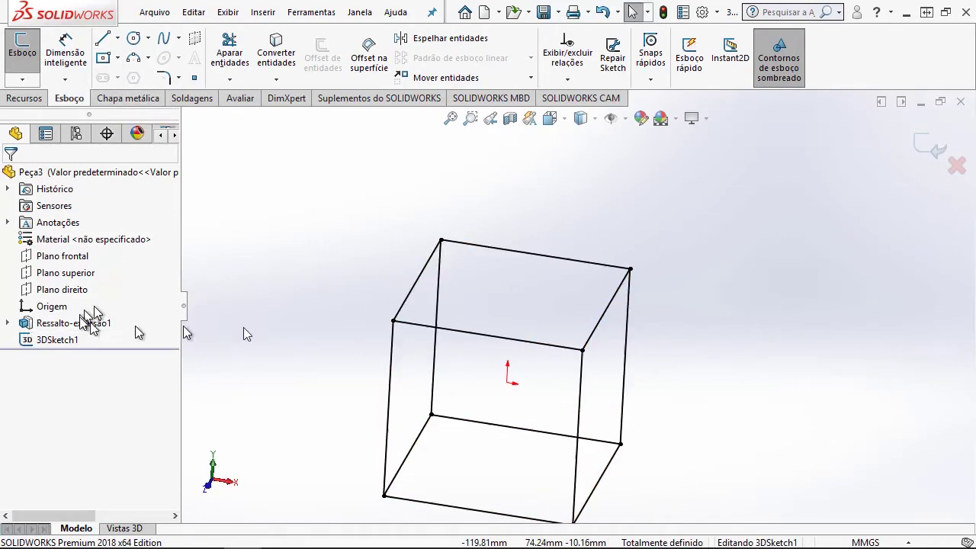
pyautogui.click(926, 153)
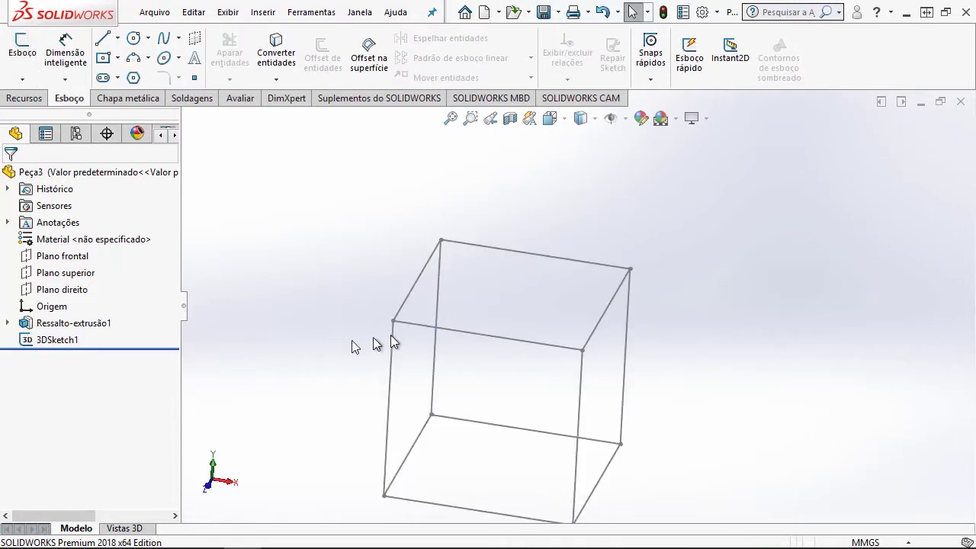
pyautogui.rightClick(65, 341)
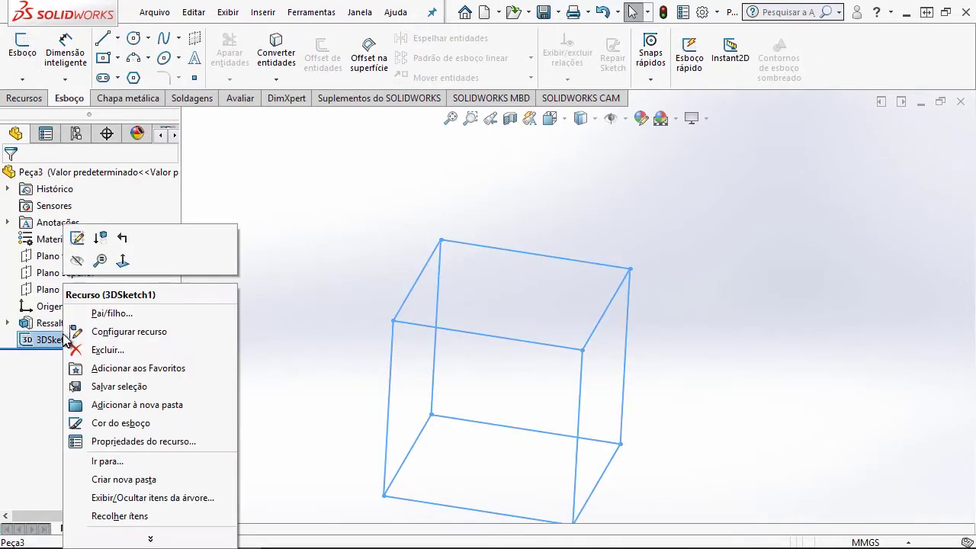
pyautogui.click(77, 238)
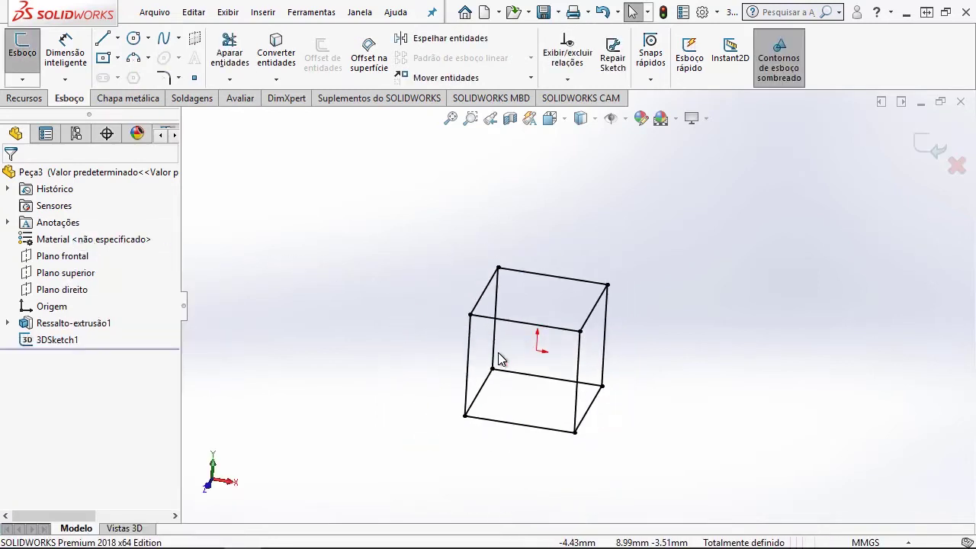
pyautogui.moveTo(528, 348); pyautogui.dragTo(554, 360, button='middle')
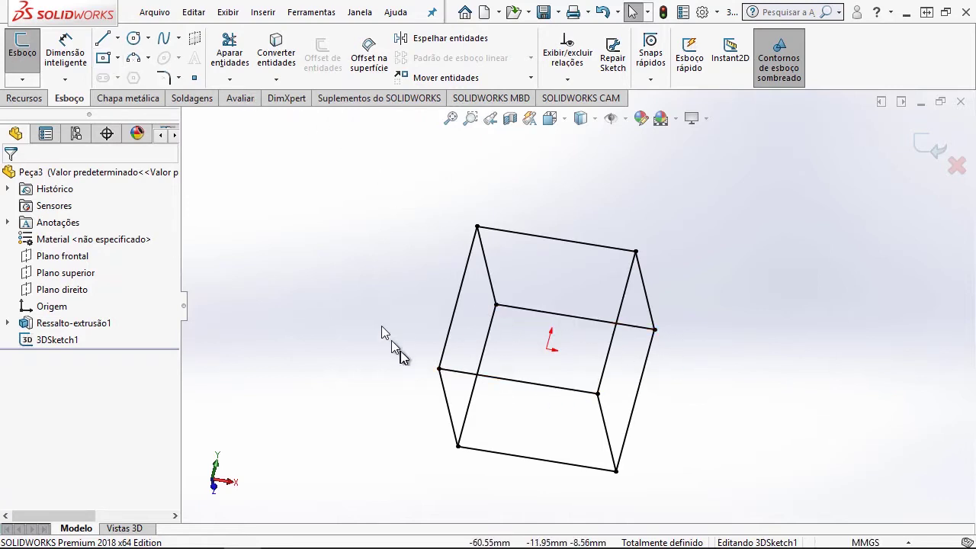
# Draw the first corner-to-corner diagonals across the cube with the Line tool.
pyautogui.click(104, 40)
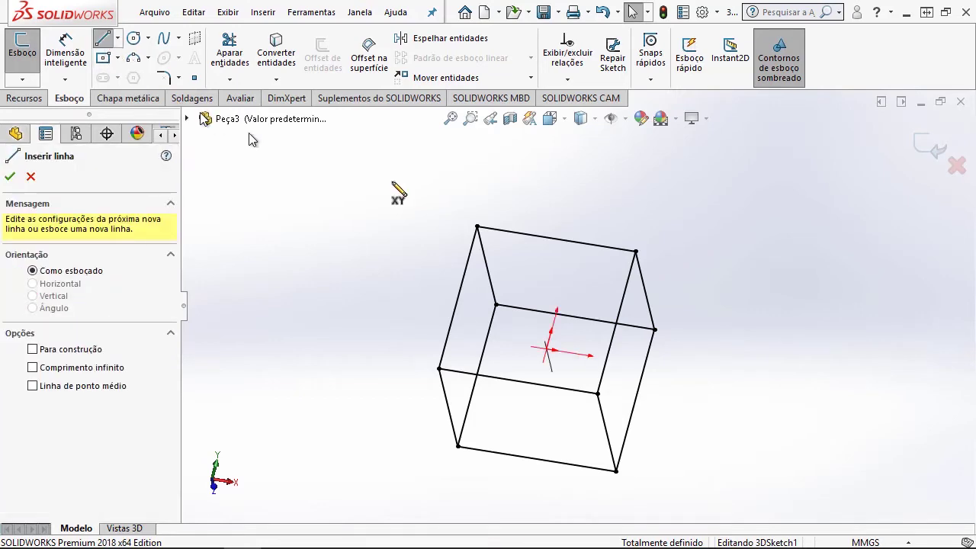
pyautogui.click(635, 251)
pyautogui.click(475, 456)
pyautogui.moveTo(475, 456)
pyautogui.mouseDown(button='middle')
pyautogui.moveTo(459, 448)
pyautogui.moveTo(457, 460)
pyautogui.mouseUp(button='middle')
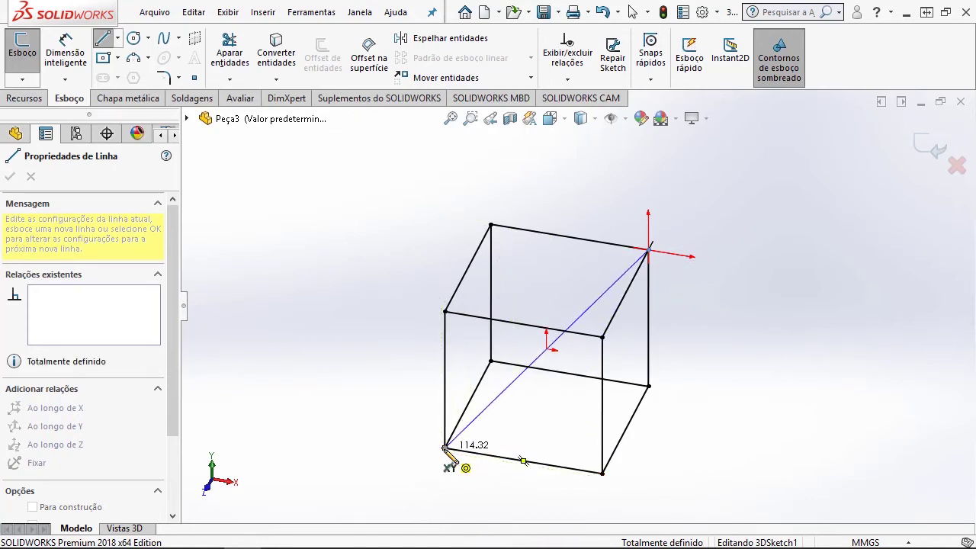
pyautogui.click(446, 449)
pyautogui.moveTo(496, 453); pyautogui.dragTo(559, 461, button='middle')
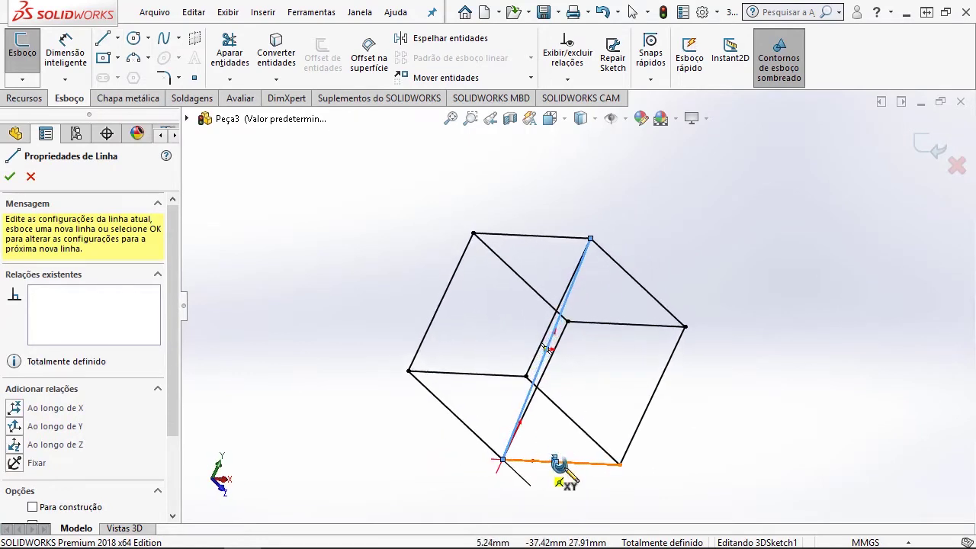
pyautogui.click(619, 464)
pyautogui.moveTo(570, 459)
pyautogui.mouseDown(button='middle')
pyautogui.moveTo(571, 435)
pyautogui.moveTo(534, 446)
pyautogui.mouseUp(button='middle')
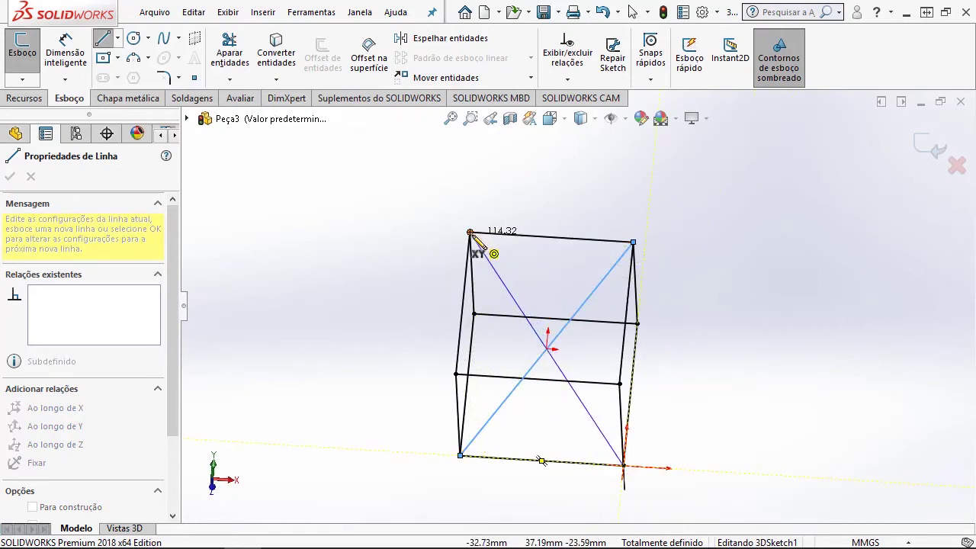
pyautogui.click(470, 233)
# Draw two more diagonals between opposite vertices through the centre, then close the Line tool.
pyautogui.moveTo(513, 280)
pyautogui.mouseDown(button='middle')
pyautogui.moveTo(593, 276)
pyautogui.moveTo(569, 233)
pyautogui.moveTo(599, 328)
pyautogui.moveTo(620, 355)
pyautogui.mouseUp(button='middle')
pyautogui.click(669, 314)
pyautogui.moveTo(668, 314); pyautogui.dragTo(555, 391, button='middle')
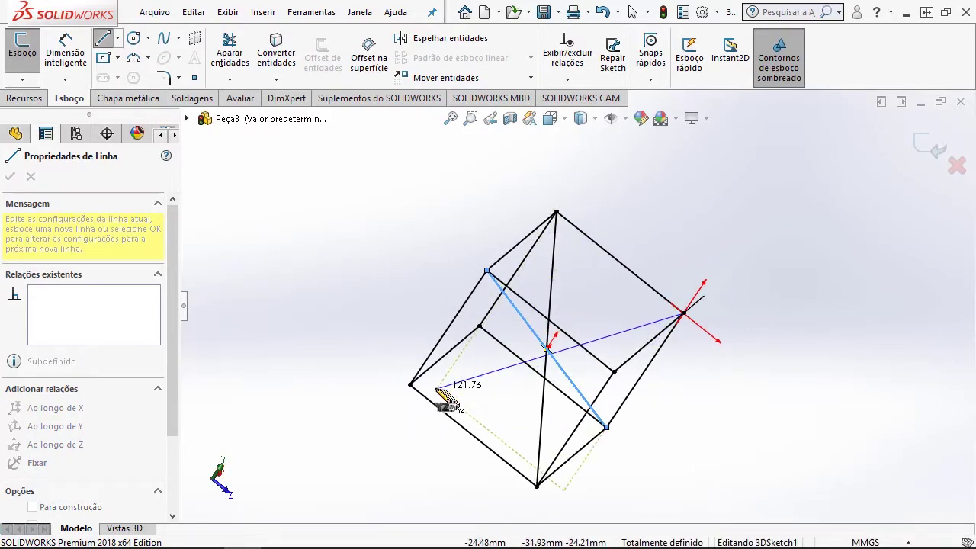
pyautogui.click(410, 385)
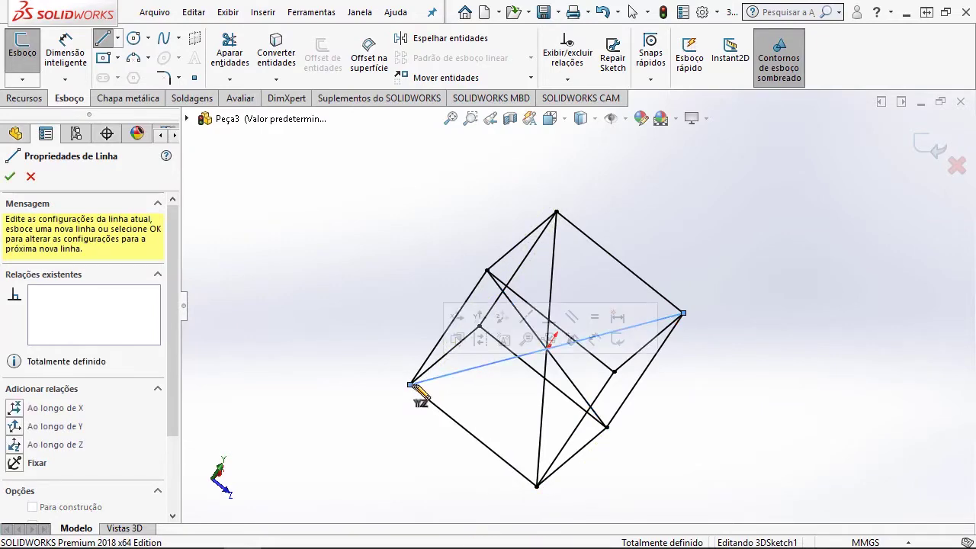
pyautogui.moveTo(435, 399)
pyautogui.mouseDown(button='middle')
pyautogui.moveTo(403, 388)
pyautogui.moveTo(370, 398)
pyautogui.moveTo(323, 452)
pyautogui.moveTo(371, 496)
pyautogui.moveTo(405, 452)
pyautogui.moveTo(383, 426)
pyautogui.moveTo(355, 432)
pyautogui.moveTo(348, 414)
pyautogui.mouseUp(button='middle')
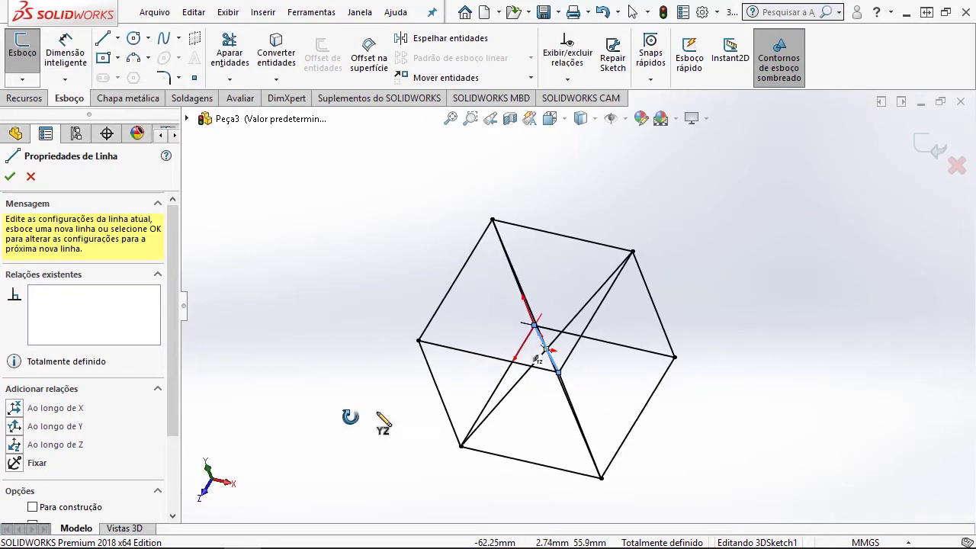
pyautogui.click(674, 357)
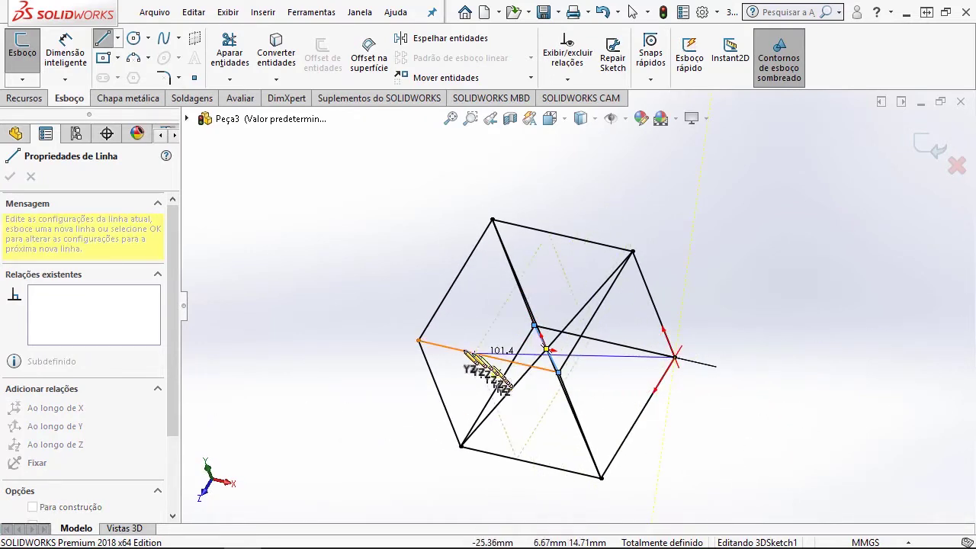
pyautogui.doubleClick(418, 340)
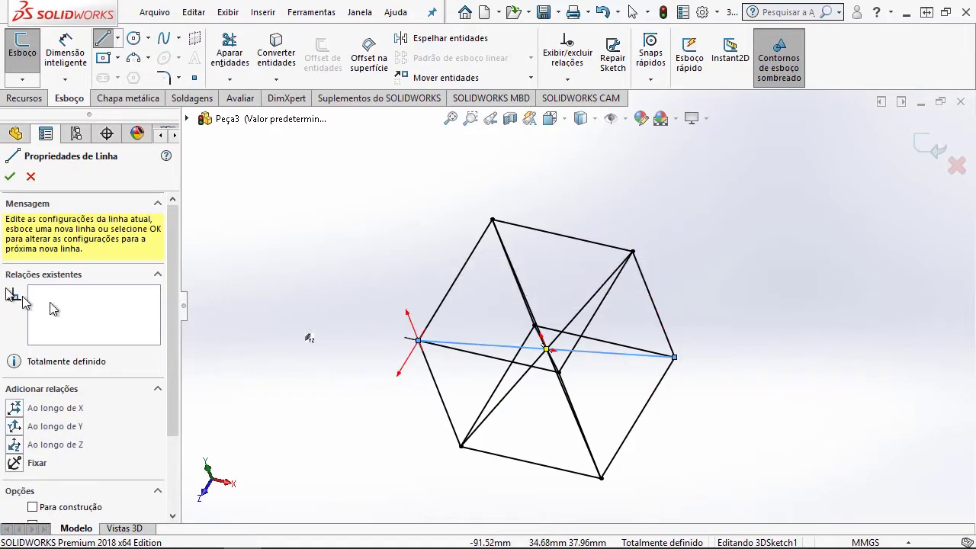
pyautogui.press('z')
pyautogui.click(30, 176)
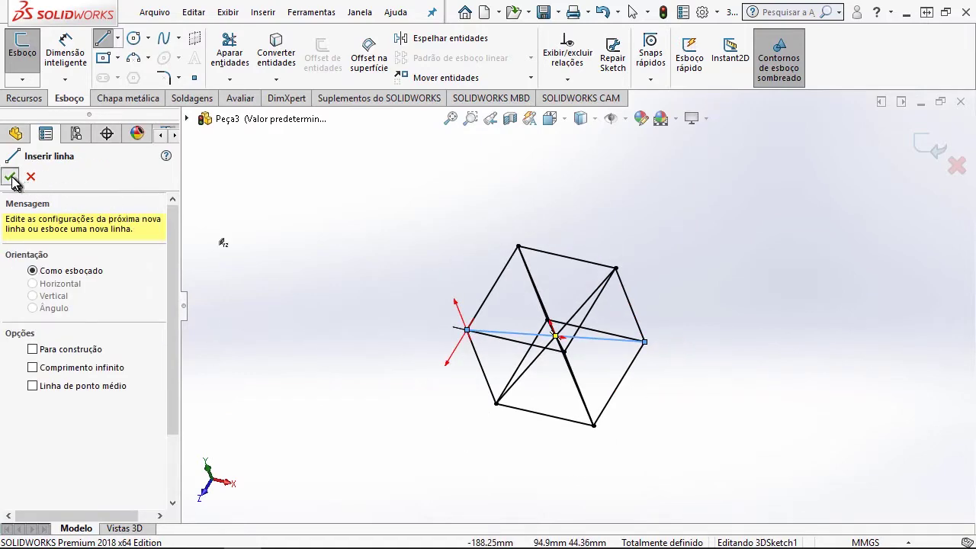
pyautogui.click(13, 177)
pyautogui.moveTo(562, 312)
pyautogui.mouseDown(button='middle')
pyautogui.moveTo(633, 242)
pyautogui.moveTo(681, 277)
pyautogui.moveTo(718, 343)
pyautogui.moveTo(692, 370)
pyautogui.moveTo(638, 246)
pyautogui.moveTo(609, 315)
pyautogui.moveTo(619, 385)
pyautogui.mouseUp(button='middle')
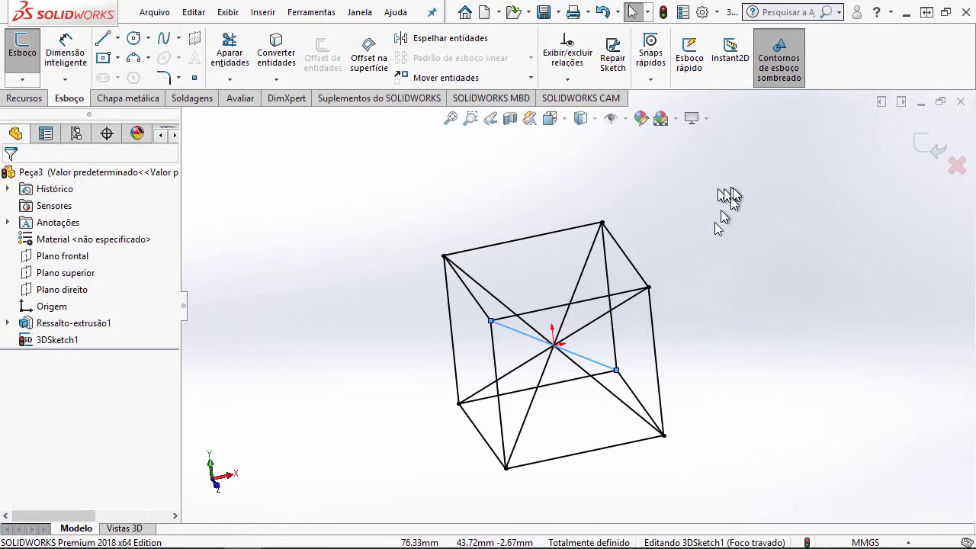
# Box-select all cube edges and diagonals and convert them to construction geometry.
pyautogui.moveTo(759, 178); pyautogui.dragTo(386, 490)
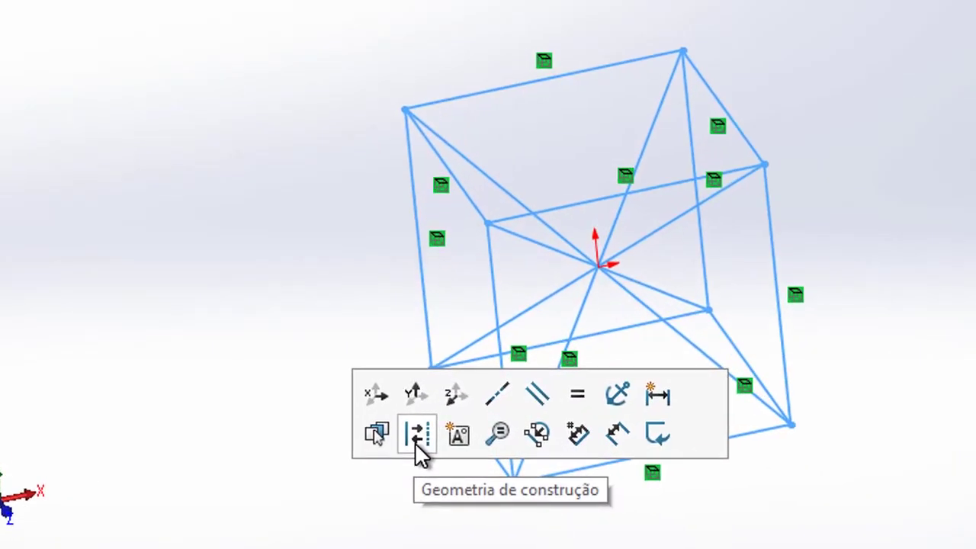
pyautogui.click(417, 441)
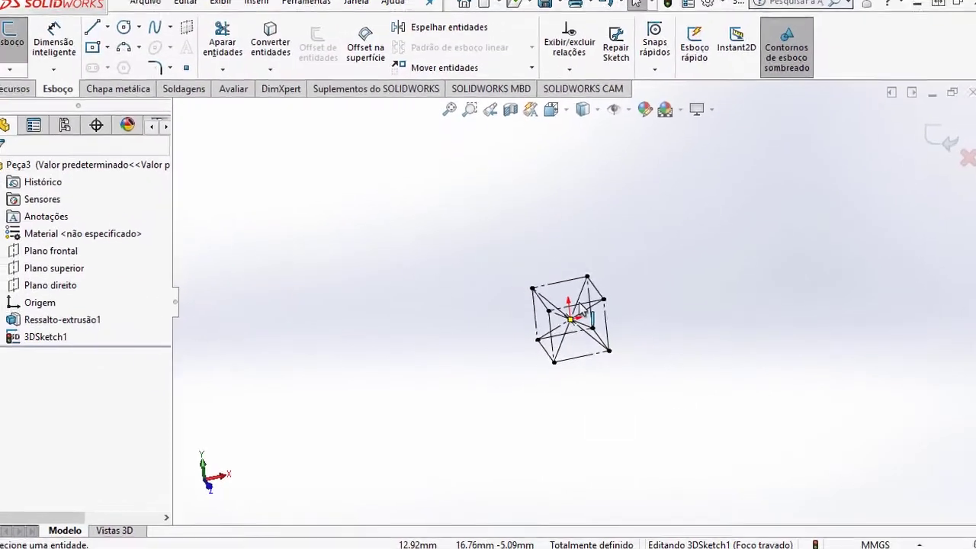
pyautogui.scroll(-3, 579, 308)
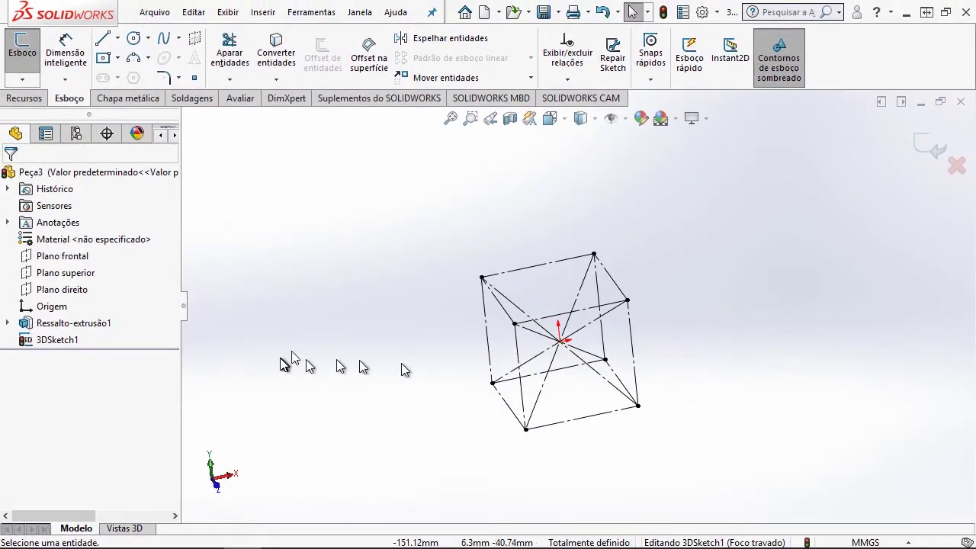
pyautogui.scroll(-3, 606, 307)
pyautogui.scroll(-2, 587, 293)
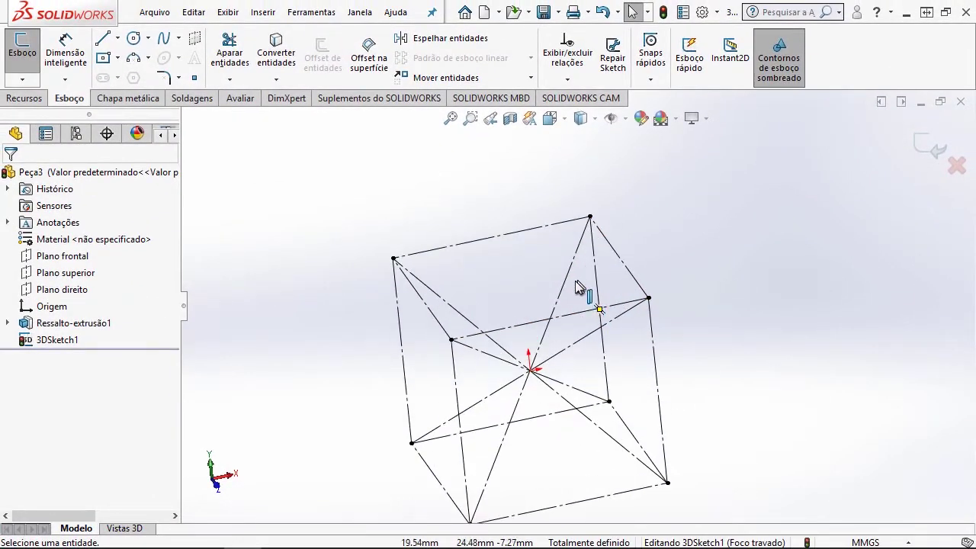
pyautogui.scroll(-1, 591, 320)
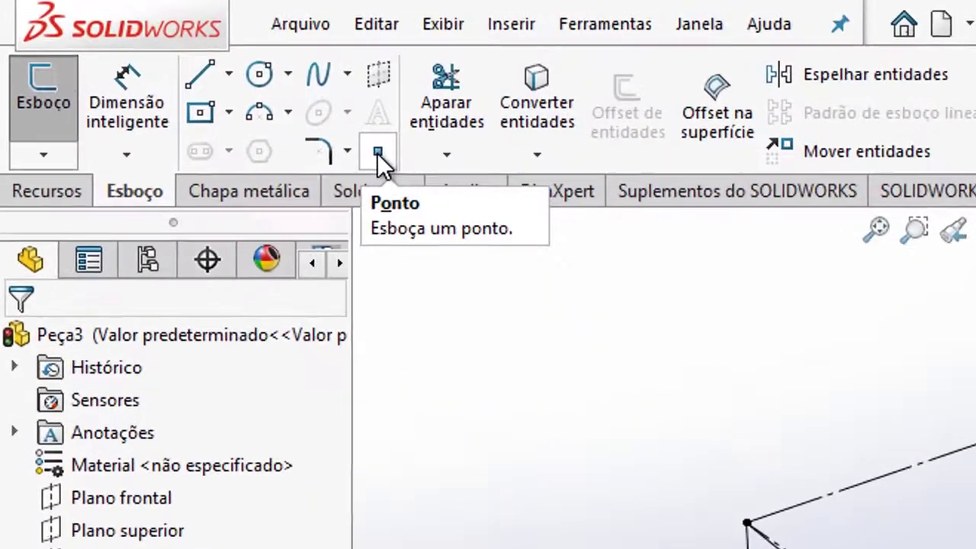
# Place sketch points on the construction diagonals, orbiting the cube to reach each one.
pyautogui.click(195, 78)
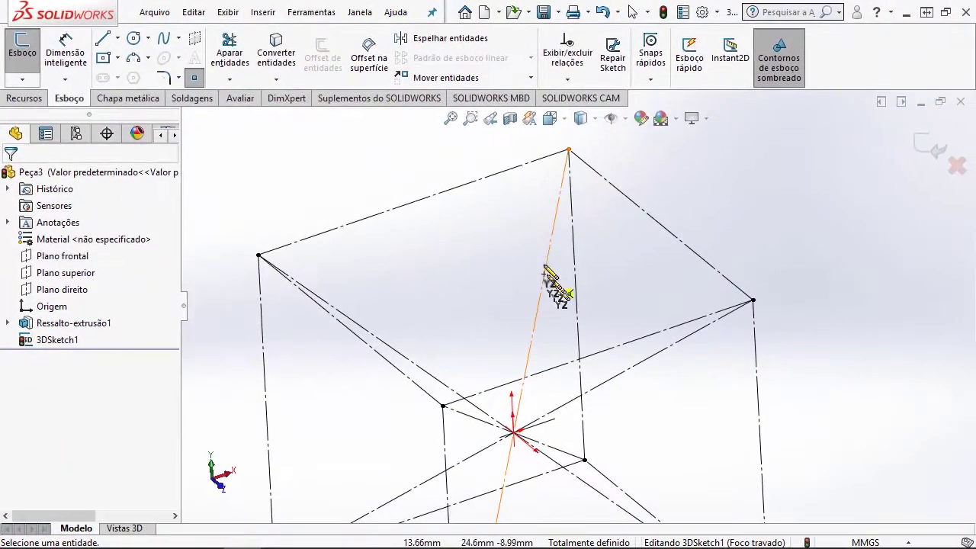
pyautogui.click(549, 248)
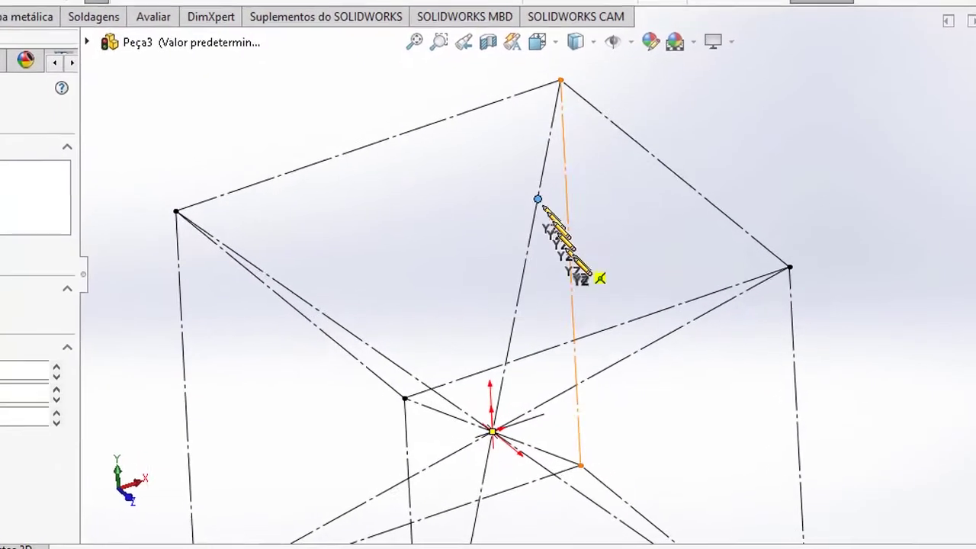
pyautogui.moveTo(654, 260); pyautogui.dragTo(681, 290, button='middle')
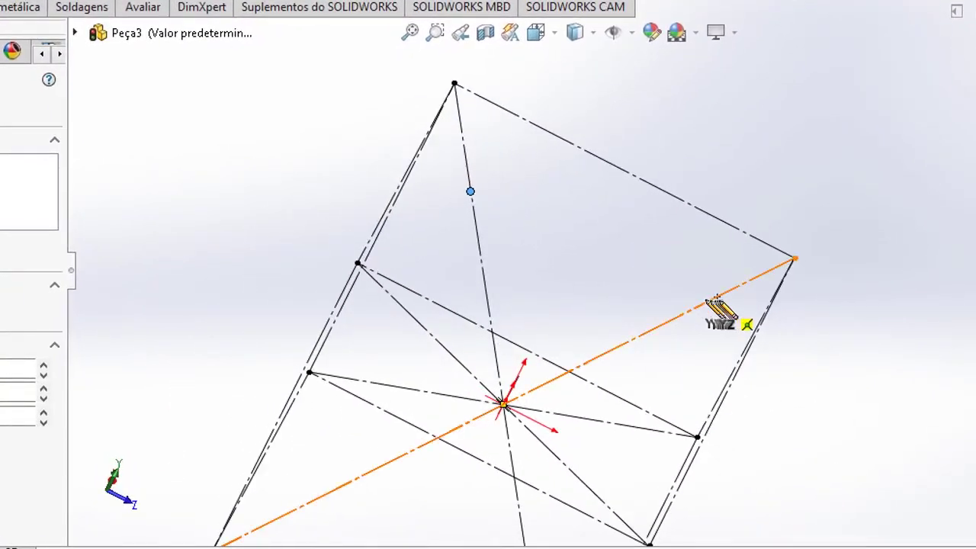
pyautogui.click(716, 299)
pyautogui.moveTo(701, 335); pyautogui.dragTo(712, 482, button='middle')
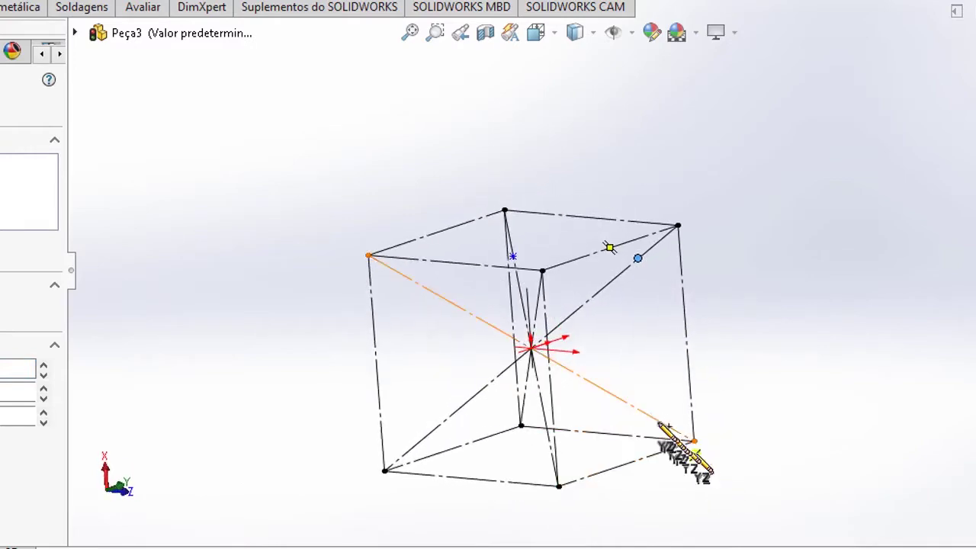
pyautogui.moveTo(648, 429)
pyautogui.mouseDown(button='middle')
pyautogui.moveTo(533, 261)
pyautogui.moveTo(462, 282)
pyautogui.moveTo(445, 300)
pyautogui.mouseUp(button='middle')
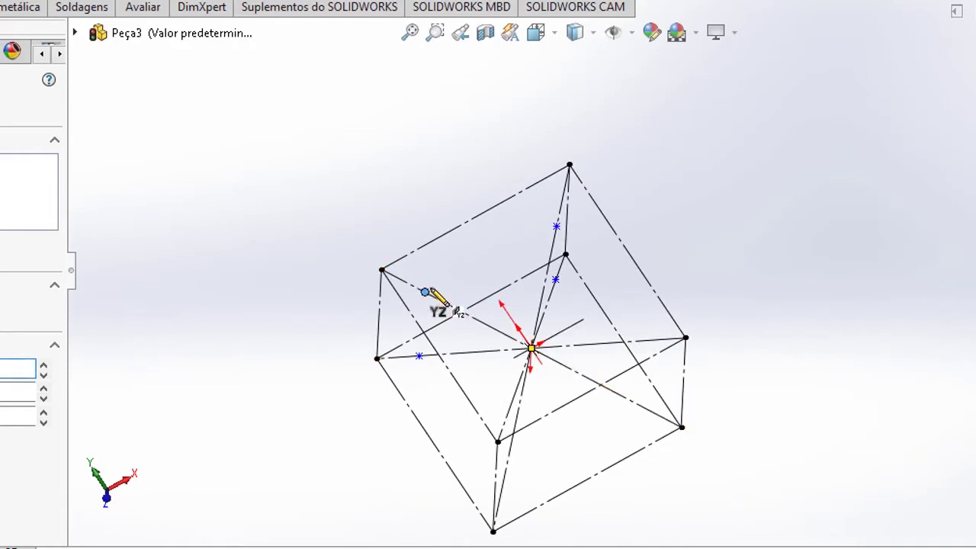
pyautogui.moveTo(391, 285)
pyautogui.mouseDown(button='middle')
pyautogui.moveTo(446, 229)
pyautogui.moveTo(616, 294)
pyautogui.moveTo(478, 279)
pyautogui.moveTo(560, 326)
pyautogui.moveTo(533, 305)
pyautogui.mouseUp(button='middle')
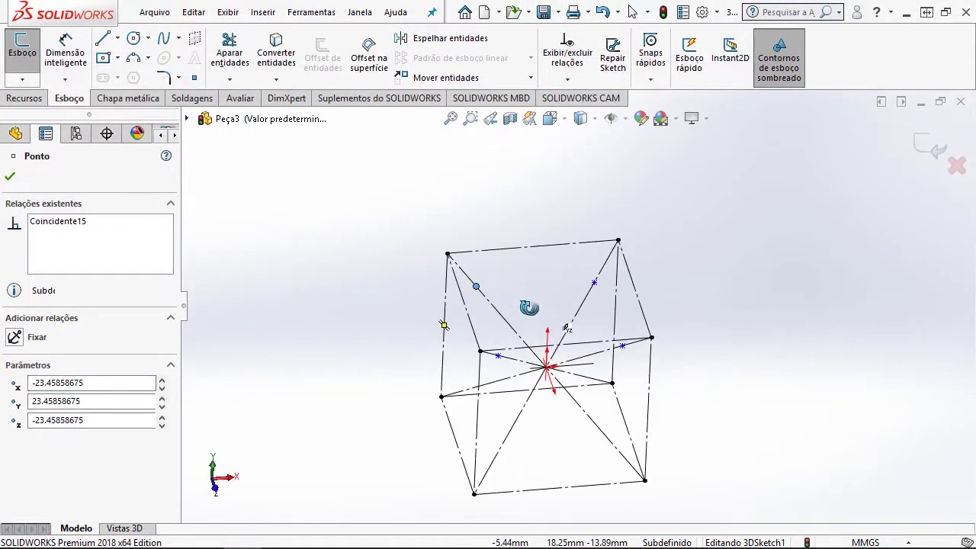
pyautogui.click(53, 65)
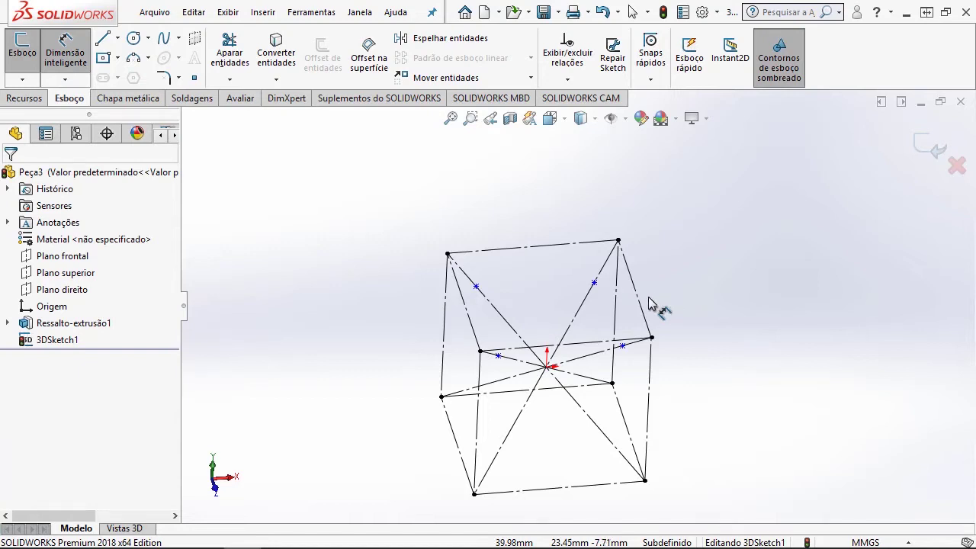
pyautogui.scroll(-2, 619, 271)
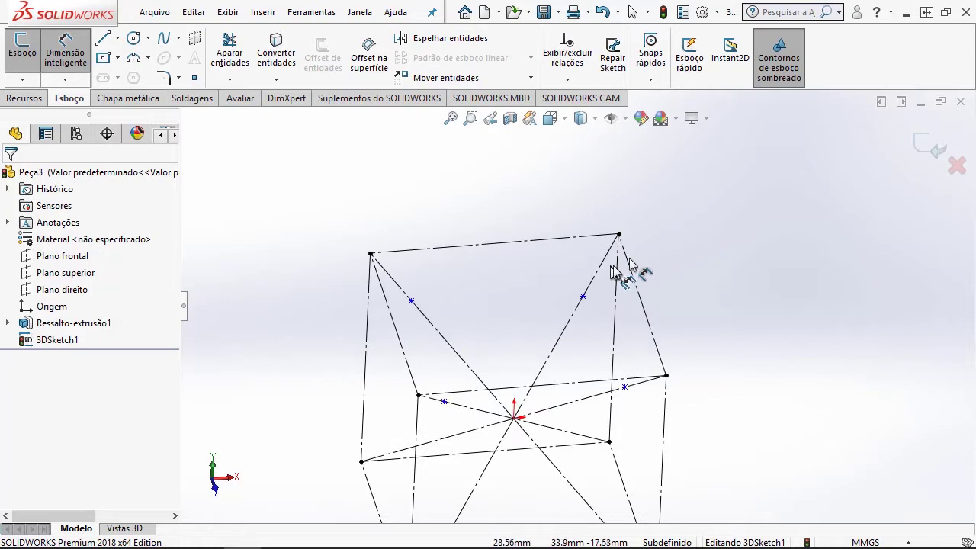
# Dimension two diagonal points 15 mm from their cube corners.
pyautogui.click(582, 297)
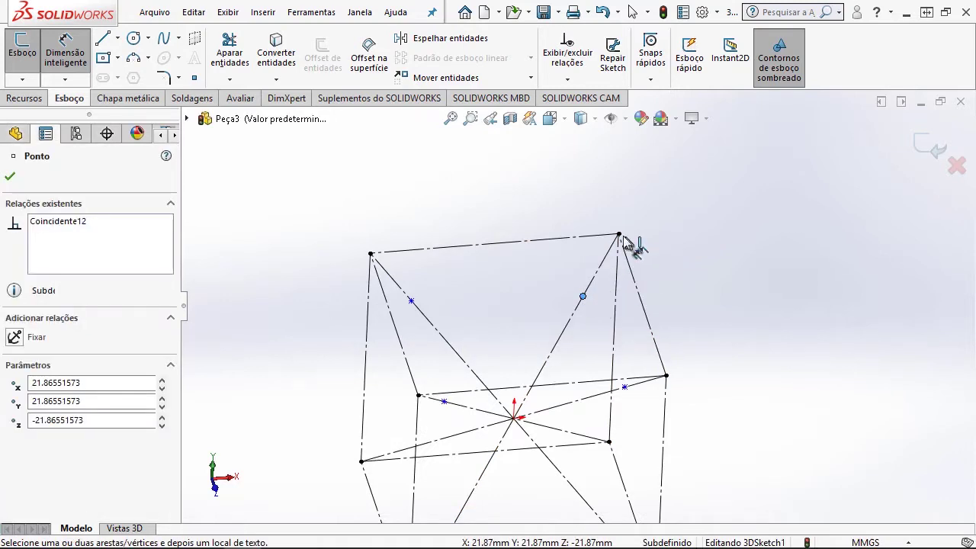
pyautogui.click(618, 234)
pyautogui.click(673, 287)
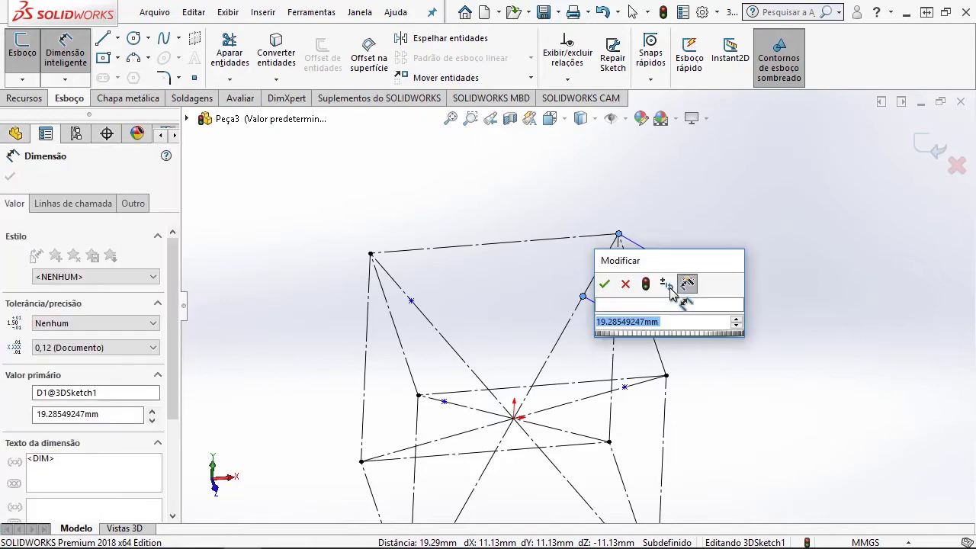
pyautogui.write('15')
pyautogui.press('Return')
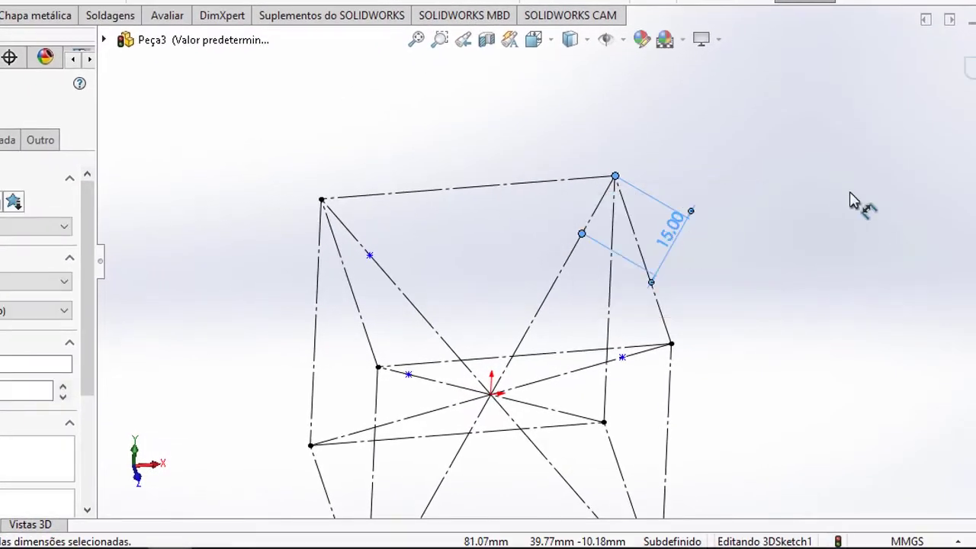
pyautogui.scroll(3, 648, 259)
pyautogui.moveTo(599, 282)
pyautogui.mouseDown(button='middle')
pyautogui.moveTo(599, 272)
pyautogui.moveTo(578, 282)
pyautogui.mouseUp(button='middle')
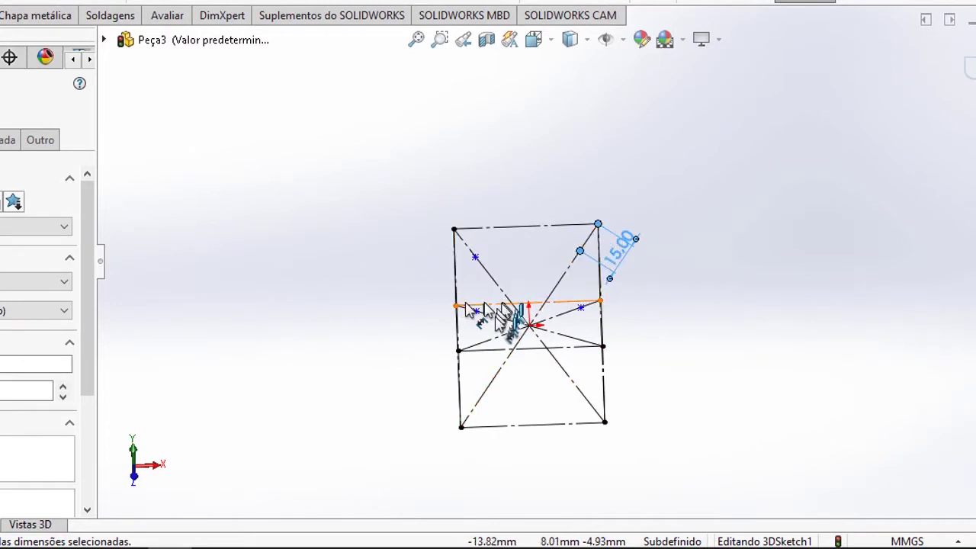
pyautogui.scroll(-2, 503, 328)
pyautogui.scroll(-2, 496, 342)
pyautogui.moveTo(477, 325)
pyautogui.mouseDown(button='middle')
pyautogui.moveTo(453, 388)
pyautogui.moveTo(464, 458)
pyautogui.mouseUp(button='middle')
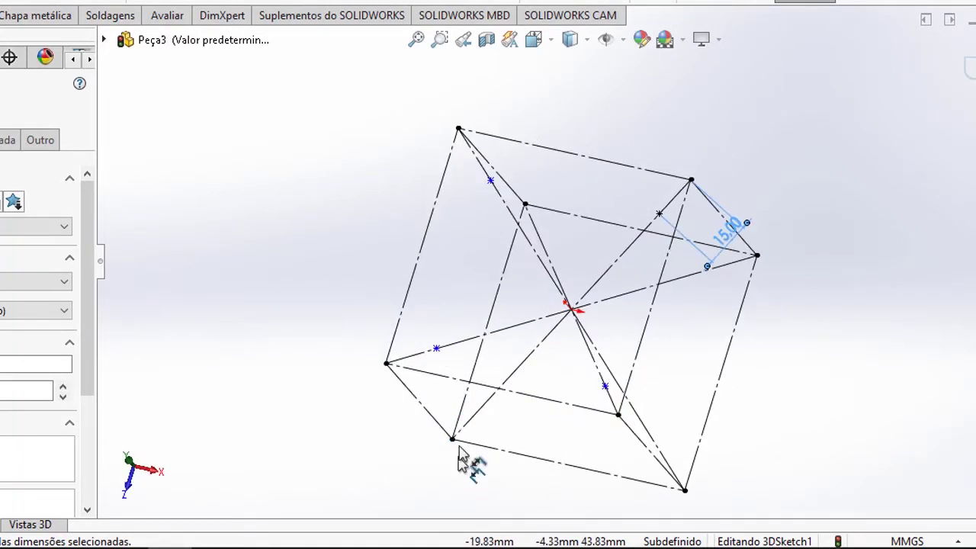
pyautogui.click(436, 351)
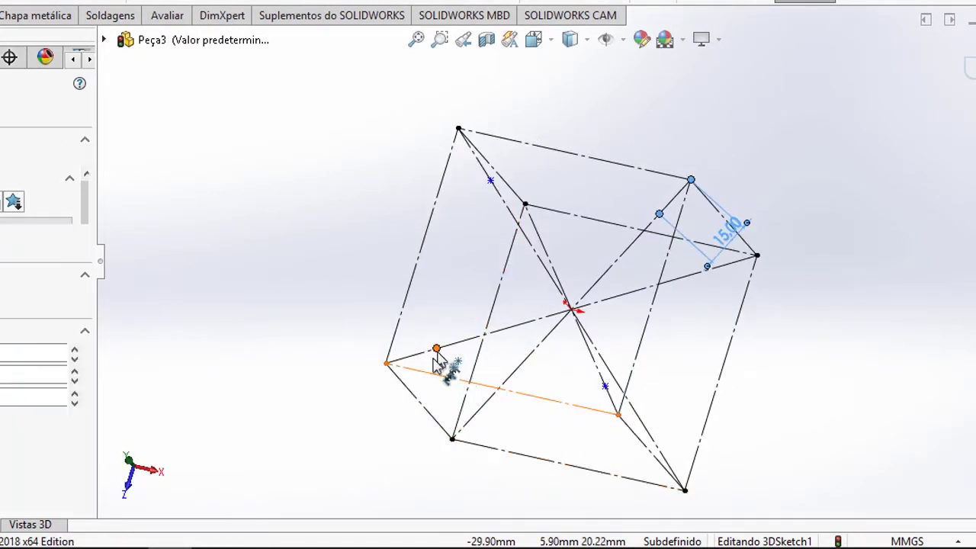
pyautogui.click(386, 364)
pyautogui.click(374, 326)
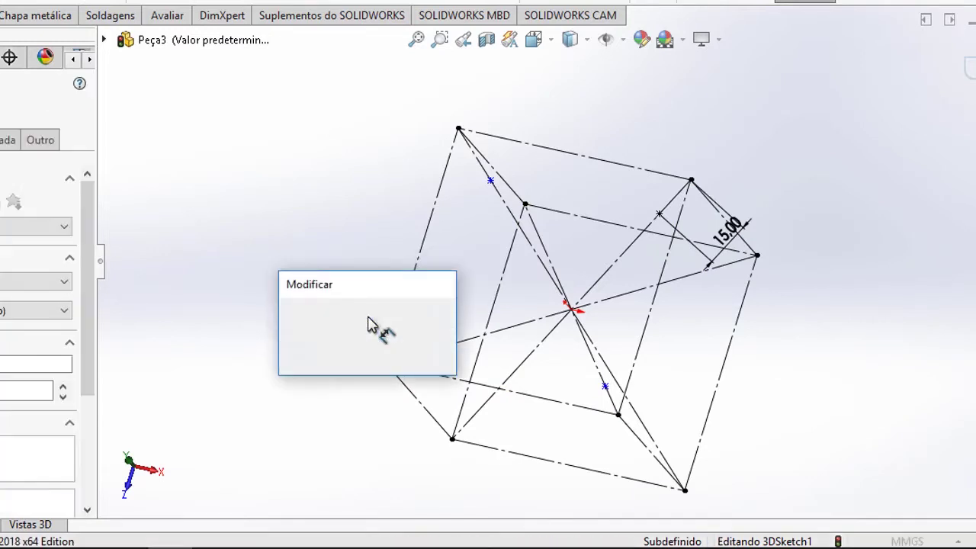
pyautogui.write('15')
pyautogui.press('Return')
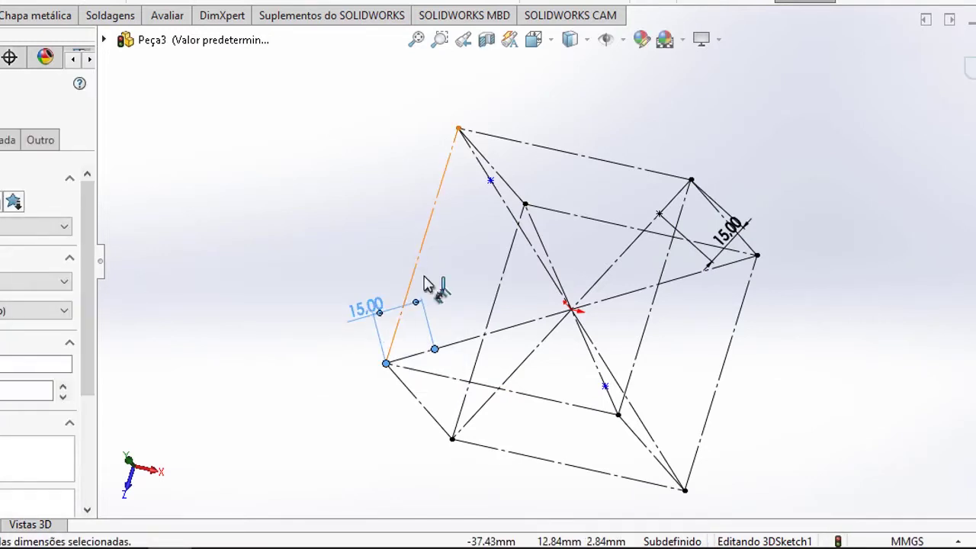
# Dimension two more diagonal points 20 mm from their corner endpoints.
pyautogui.moveTo(542, 221)
pyautogui.mouseDown(button='middle')
pyautogui.moveTo(516, 213)
pyautogui.moveTo(571, 218)
pyautogui.moveTo(620, 207)
pyautogui.moveTo(671, 279)
pyautogui.mouseUp(button='middle')
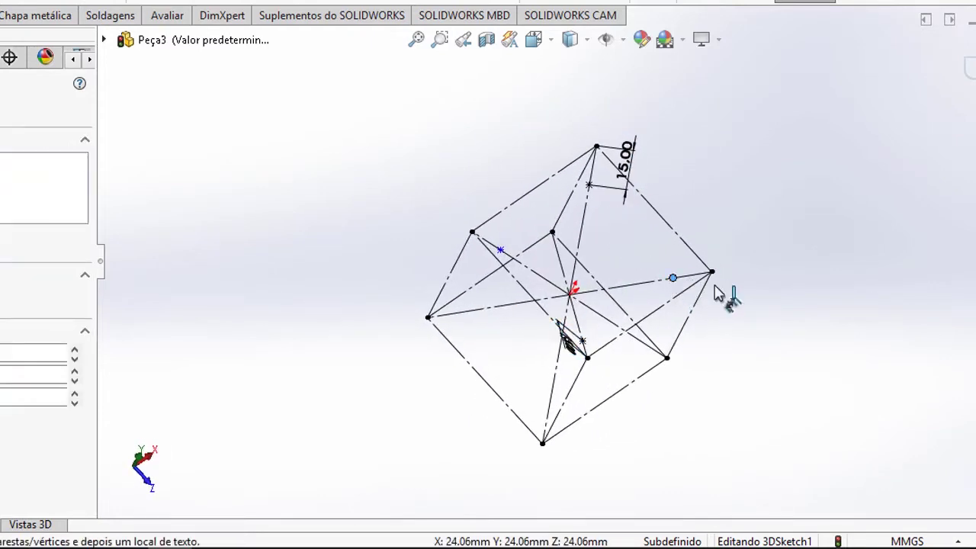
pyautogui.scroll(-4, 724, 293)
pyautogui.click(674, 259)
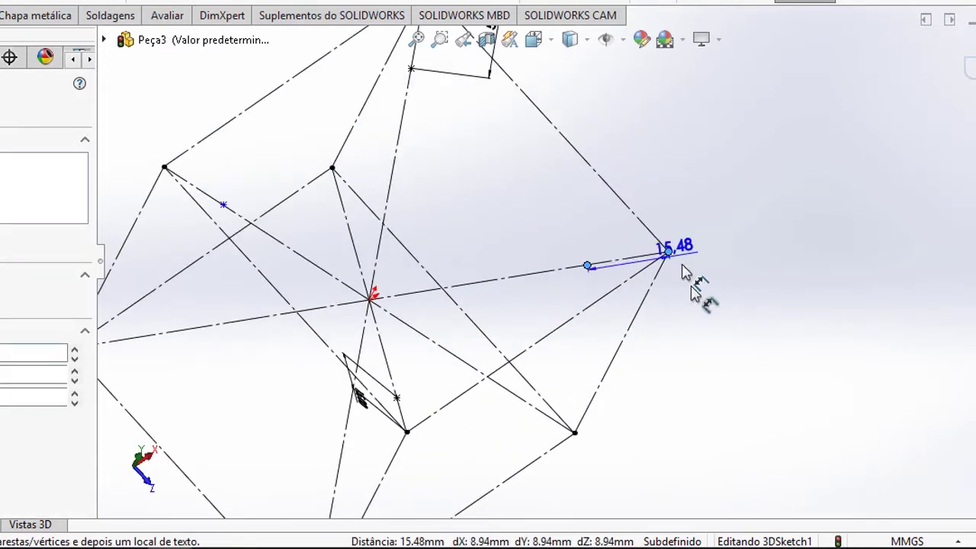
pyautogui.click(668, 349)
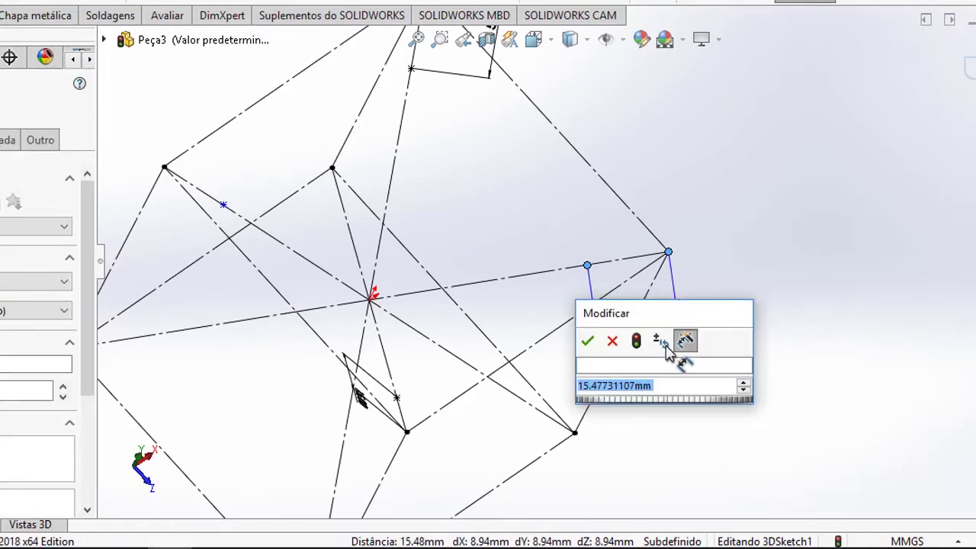
pyautogui.write('20')
pyautogui.press('Return')
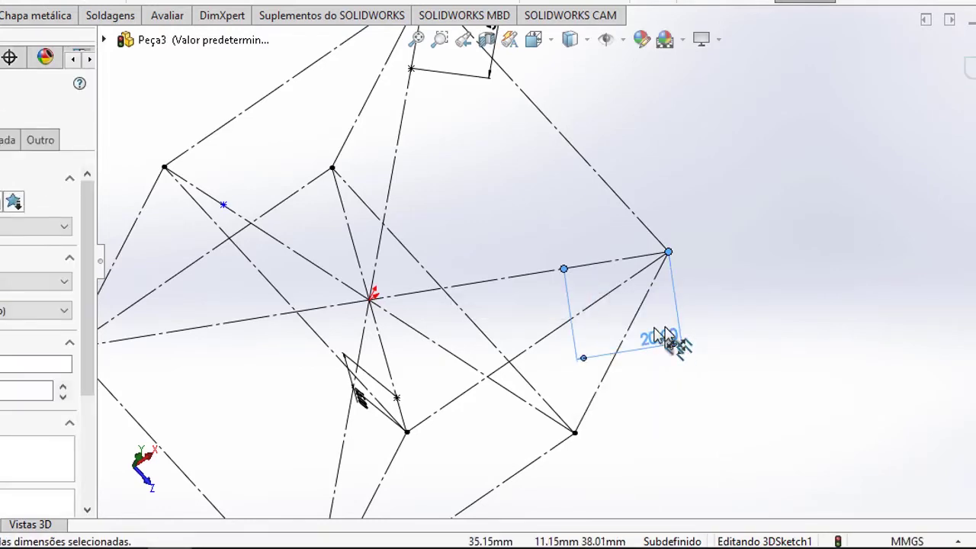
pyautogui.moveTo(666, 352); pyautogui.dragTo(364, 265, button='middle')
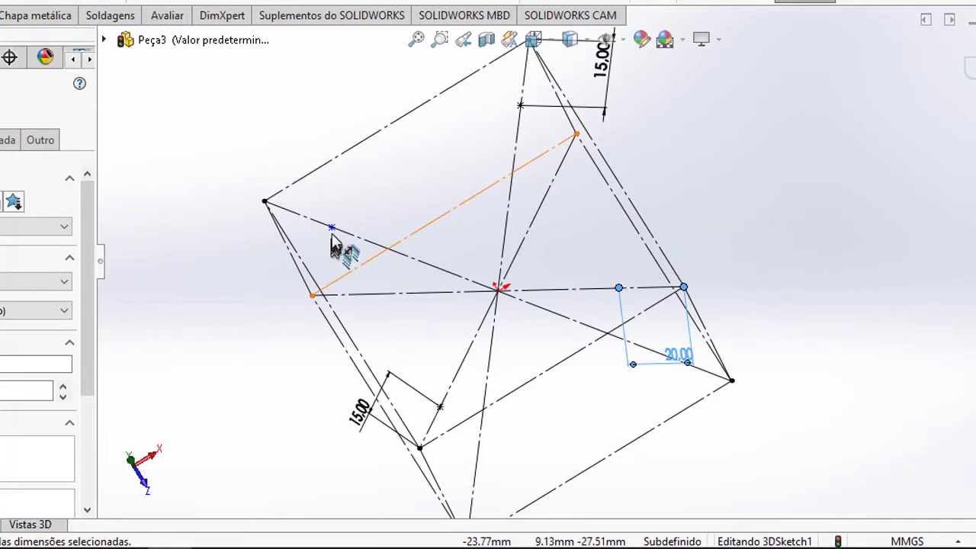
pyautogui.click(331, 228)
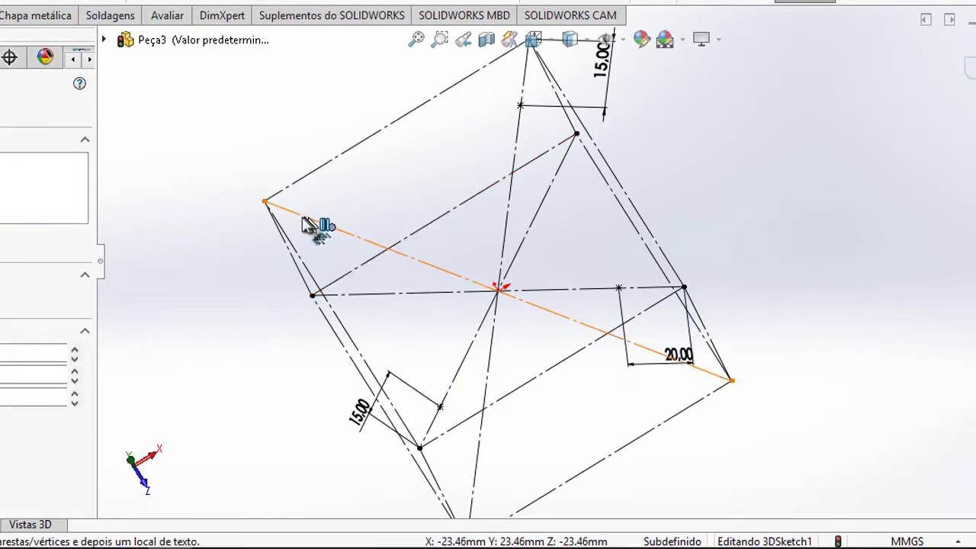
pyautogui.click(265, 202)
pyautogui.click(262, 115)
pyautogui.write('20')
pyautogui.press('Return')
# Place three new sketch points on the remaining diagonals.
pyautogui.moveTo(335, 297)
pyautogui.mouseDown(button='middle')
pyautogui.moveTo(445, 134)
pyautogui.moveTo(435, 98)
pyautogui.moveTo(395, 87)
pyautogui.moveTo(522, 313)
pyautogui.mouseUp(button='middle')
pyautogui.moveTo(556, 348)
pyautogui.mouseDown(button='middle')
pyautogui.moveTo(528, 343)
pyautogui.moveTo(529, 382)
pyautogui.moveTo(541, 400)
pyautogui.mouseUp(button='middle')
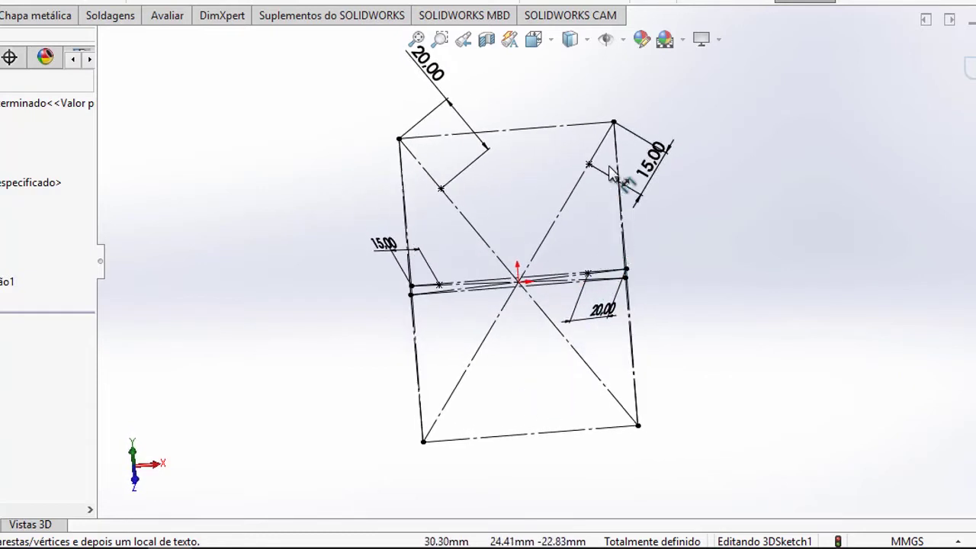
pyautogui.moveTo(420, 292); pyautogui.dragTo(418, 311, button='middle')
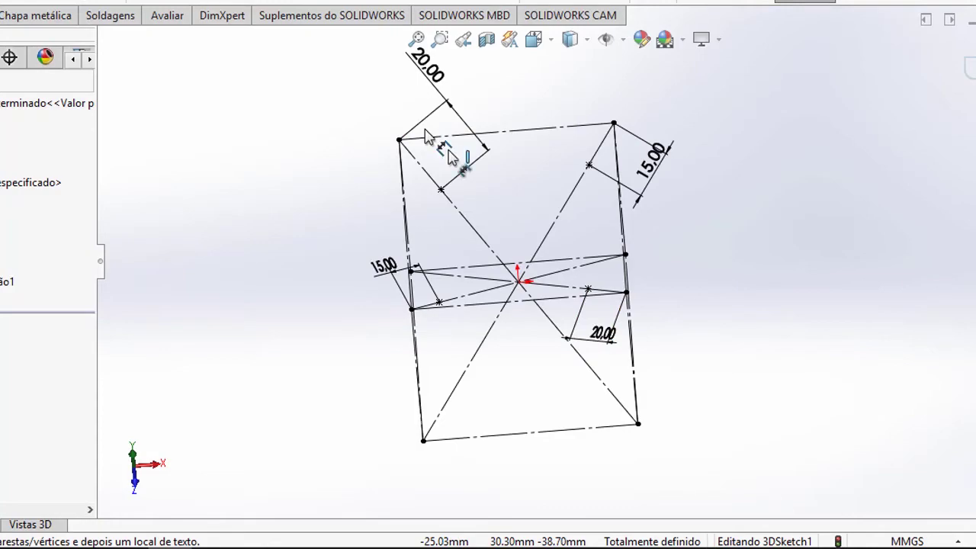
pyautogui.moveTo(496, 266)
pyautogui.mouseDown(button='middle')
pyautogui.moveTo(533, 185)
pyautogui.moveTo(590, 141)
pyautogui.moveTo(544, 142)
pyautogui.moveTo(584, 191)
pyautogui.moveTo(564, 229)
pyautogui.mouseUp(button='middle')
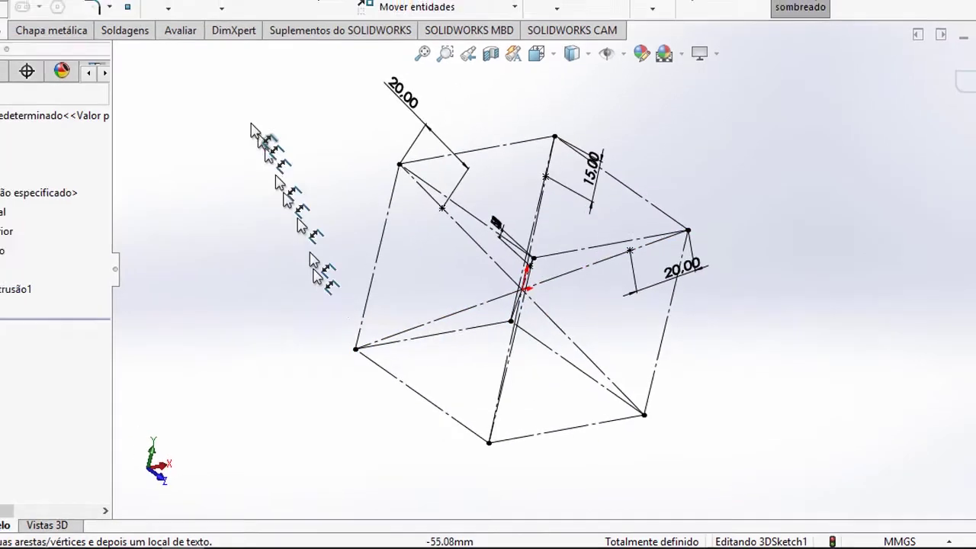
pyautogui.press('Escape')
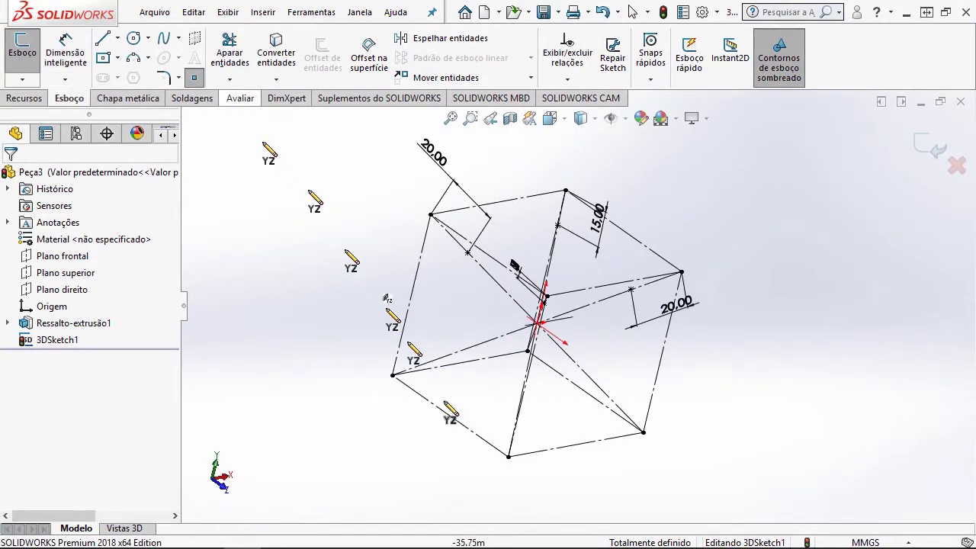
pyautogui.scroll(-2, 466, 428)
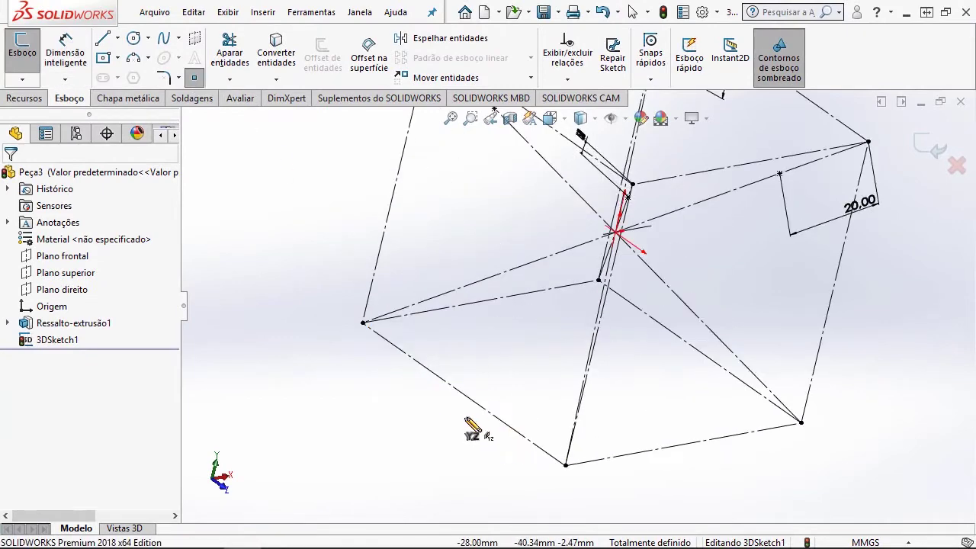
pyautogui.scroll(-3, 465, 425)
pyautogui.moveTo(427, 326)
pyautogui.mouseDown(button='middle')
pyautogui.moveTo(402, 279)
pyautogui.moveTo(461, 326)
pyautogui.moveTo(438, 350)
pyautogui.mouseUp(button='middle')
pyautogui.click(456, 302)
pyautogui.moveTo(513, 381)
pyautogui.mouseDown(button='middle')
pyautogui.moveTo(505, 391)
pyautogui.moveTo(522, 378)
pyautogui.mouseUp(button='middle')
pyautogui.click(511, 350)
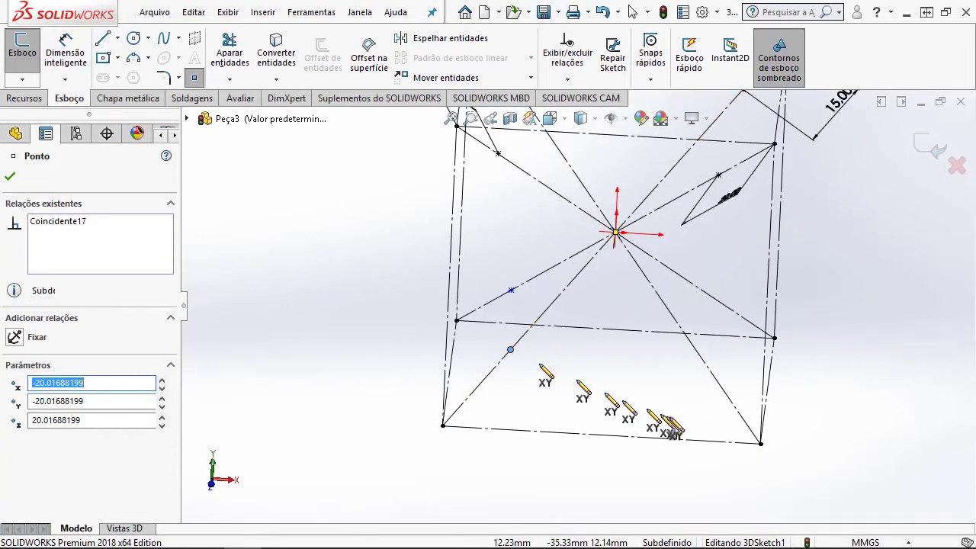
pyautogui.click(717, 385)
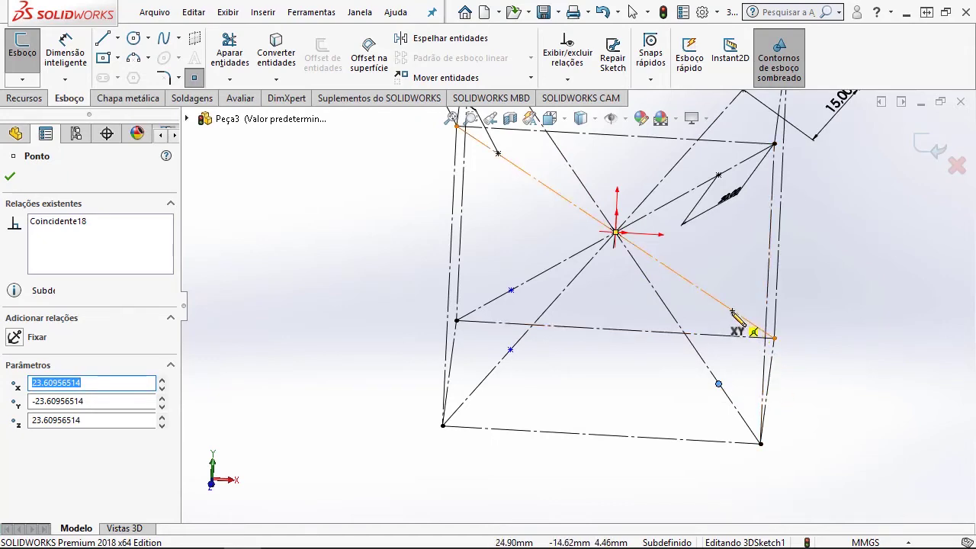
pyautogui.press('Escape')
pyautogui.moveTo(730, 311)
pyautogui.mouseDown(button='middle')
pyautogui.moveTo(638, 344)
pyautogui.moveTo(633, 350)
pyautogui.moveTo(670, 373)
pyautogui.mouseUp(button='middle')
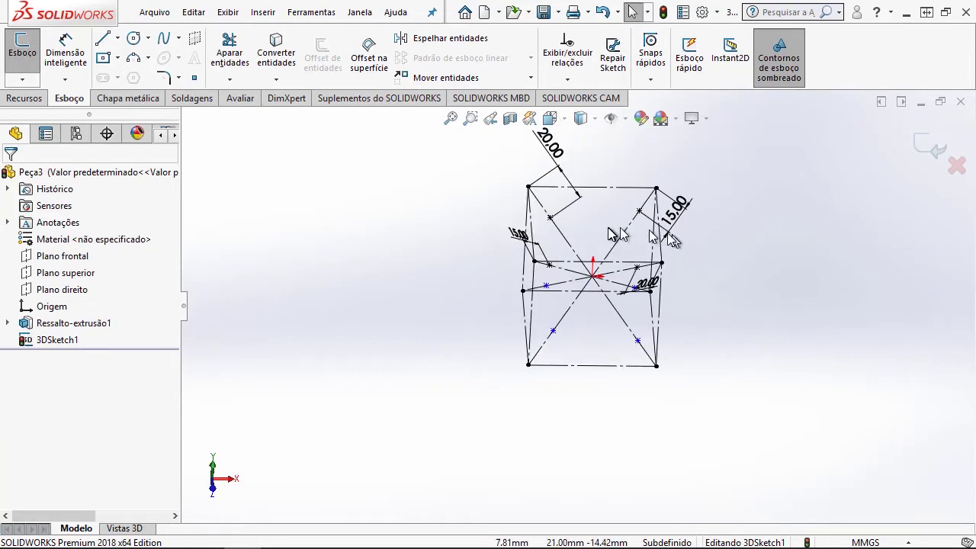
pyautogui.scroll(-2, 614, 225)
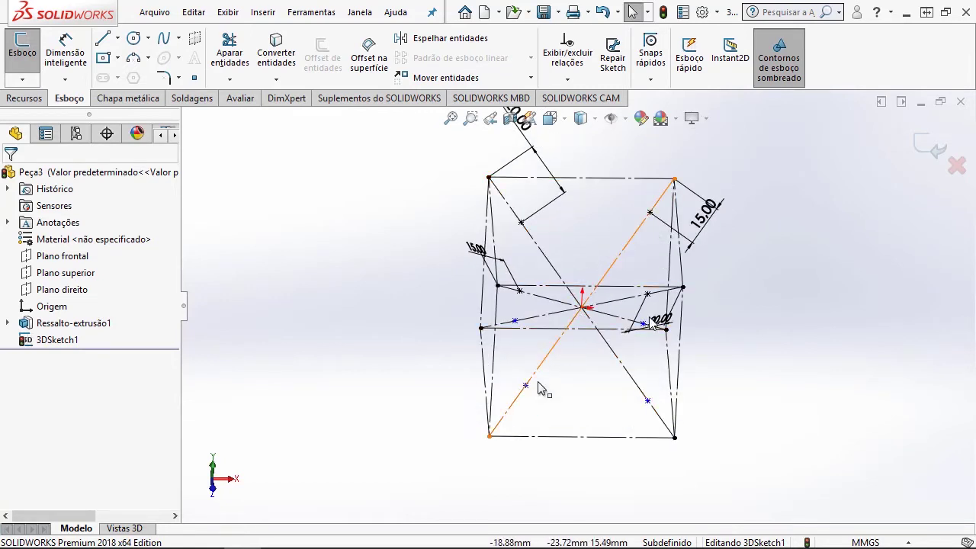
# Dimension the lower-left diagonal point 20 mm and the lower-right one 15 mm from their corners.
pyautogui.click(65, 52)
pyautogui.scroll(-2, 506, 412)
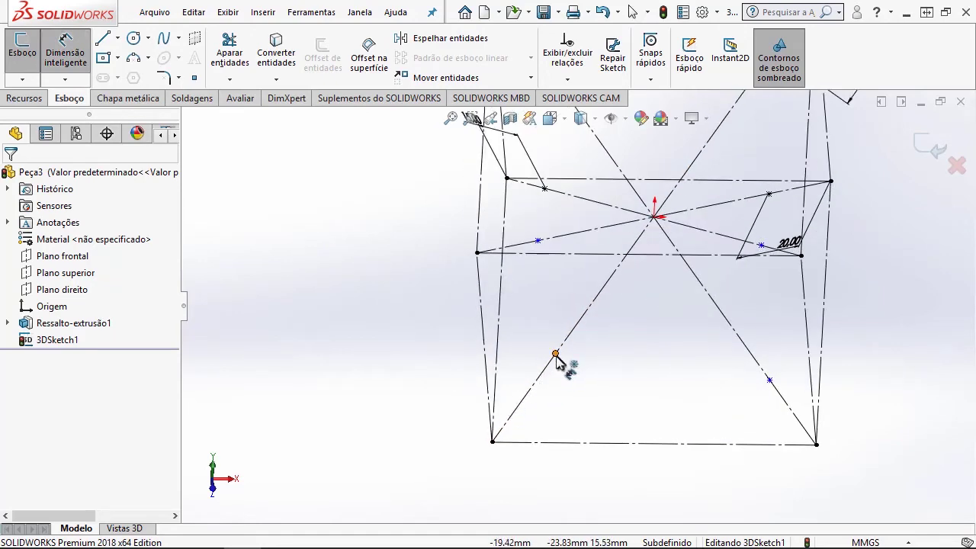
pyautogui.click(556, 356)
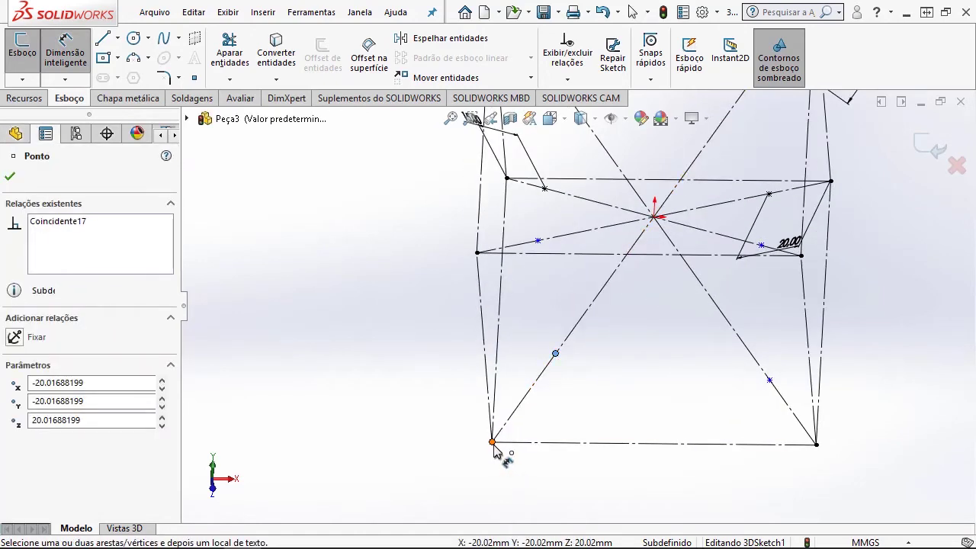
pyautogui.click(492, 443)
pyautogui.click(557, 432)
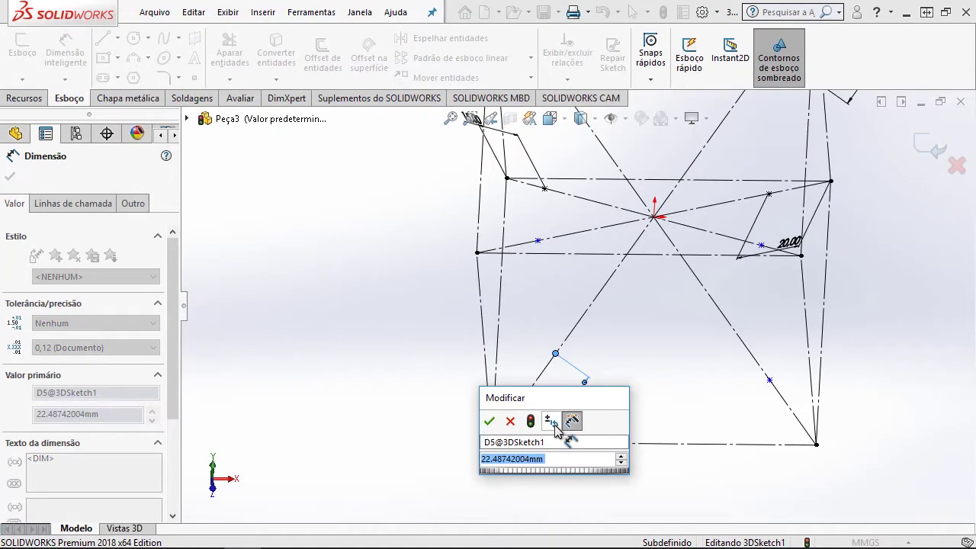
pyautogui.write('20')
pyautogui.press('Return')
pyautogui.moveTo(630, 388)
pyautogui.mouseDown(button='middle')
pyautogui.moveTo(619, 337)
pyautogui.moveTo(632, 348)
pyautogui.mouseUp(button='middle')
pyautogui.scroll(-3, 595, 228)
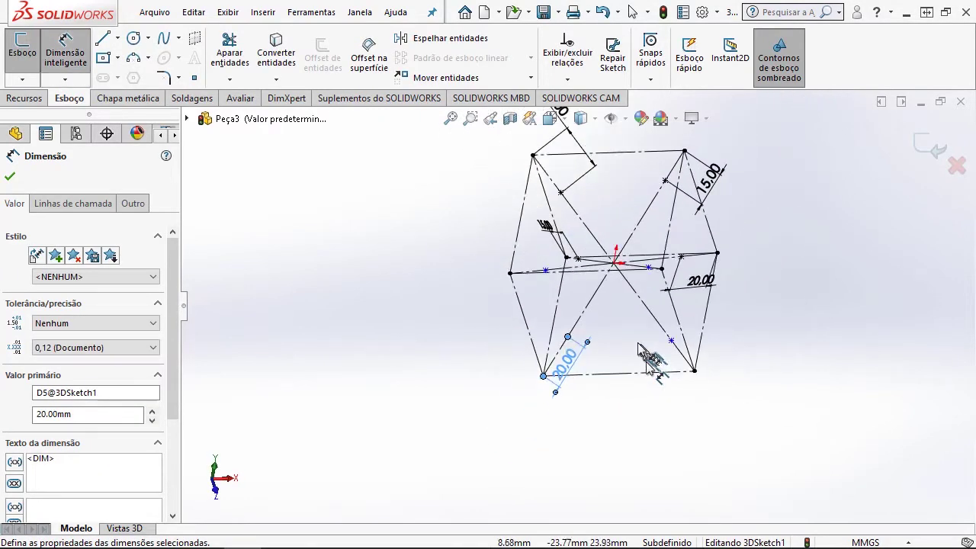
pyautogui.moveTo(562, 176); pyautogui.dragTo(560, 189, button='middle')
pyautogui.scroll(2, 562, 187)
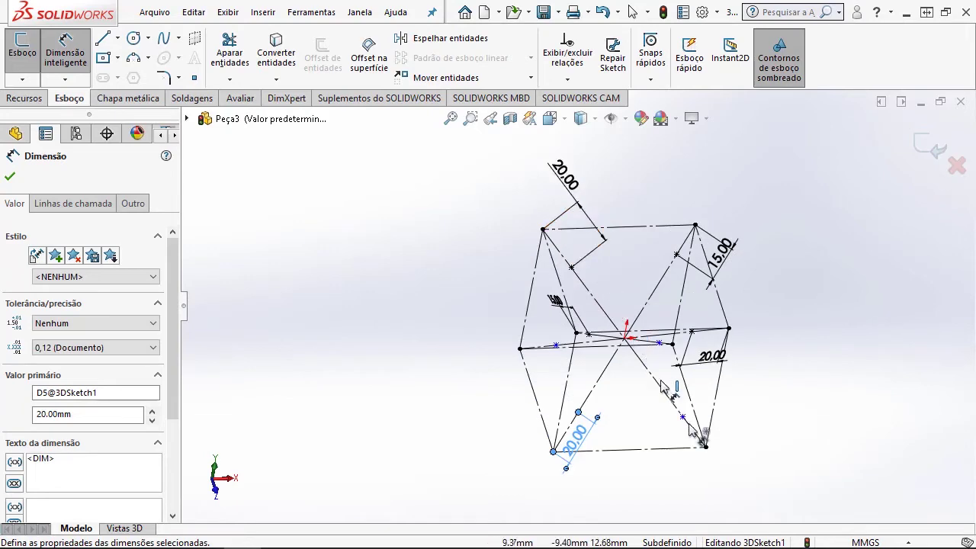
pyautogui.scroll(2, 640, 375)
pyautogui.scroll(2, 660, 417)
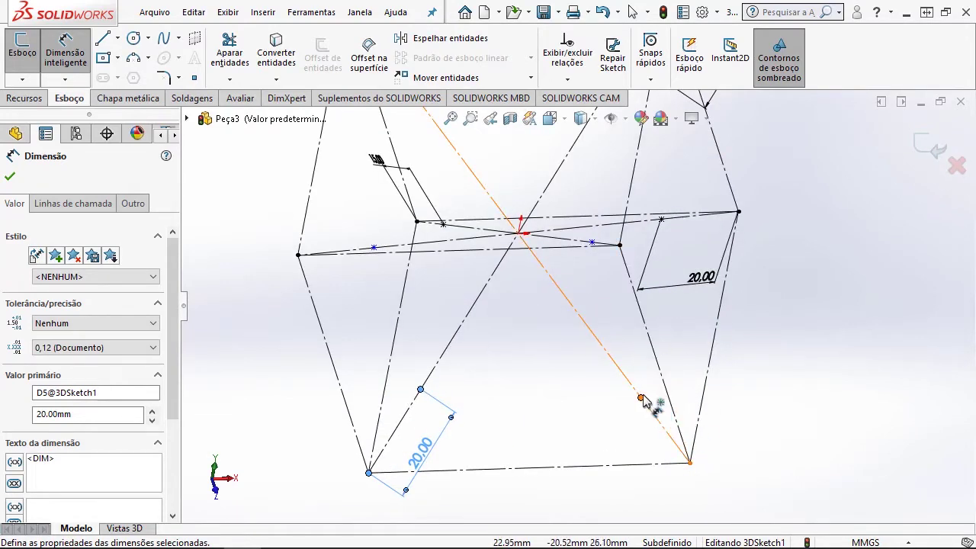
pyautogui.click(641, 397)
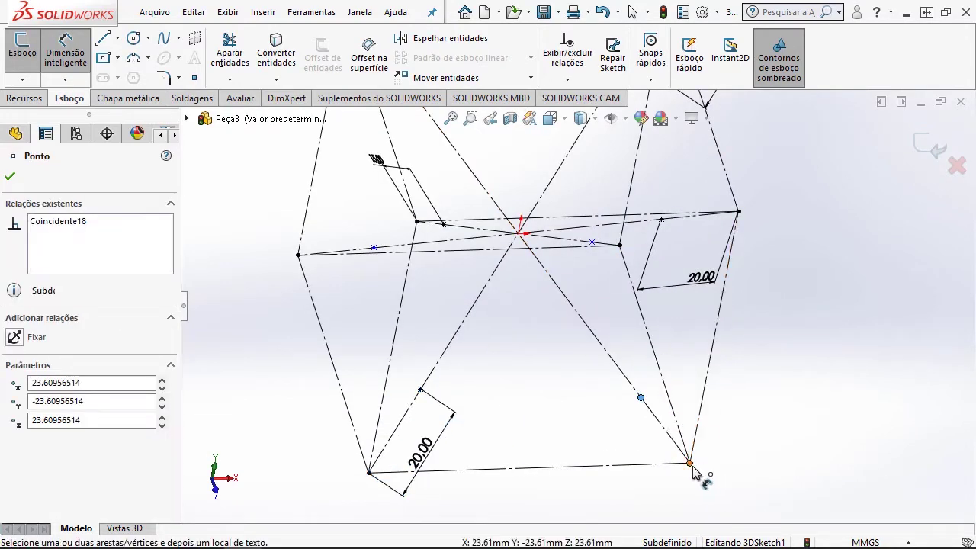
pyautogui.click(690, 463)
pyautogui.click(638, 451)
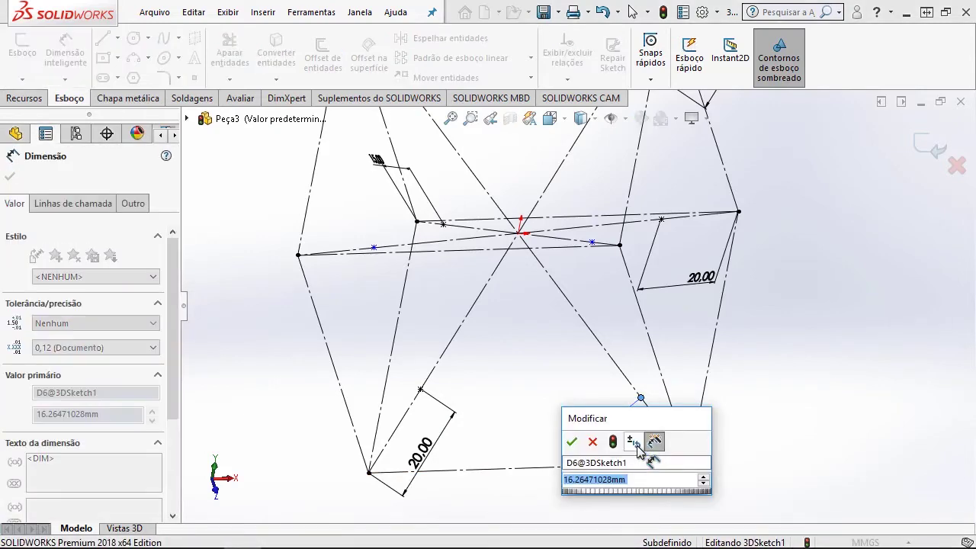
pyautogui.write('15')
pyautogui.press('Return')
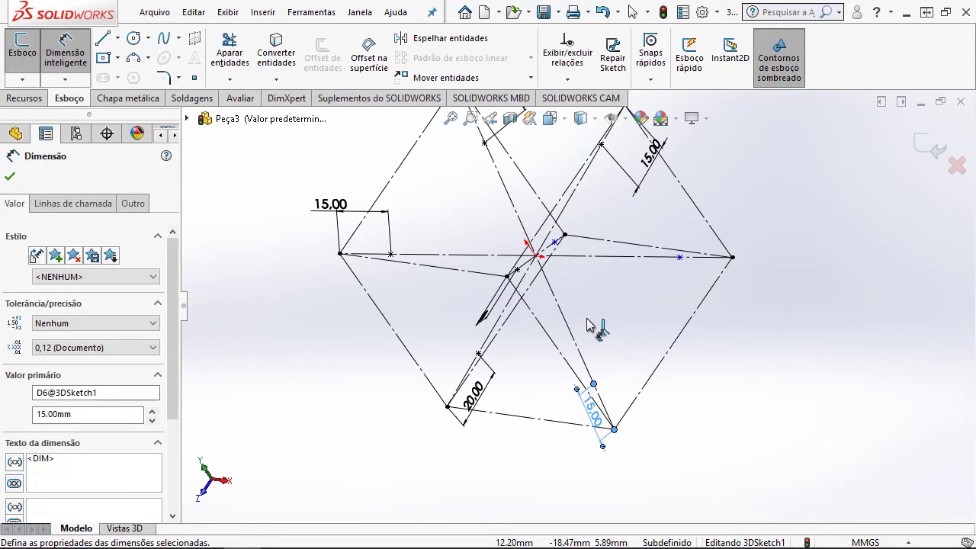
# Dimension the last two diagonal points 20 mm and 15 mm from their corner endpoints.
pyautogui.click(682, 254)
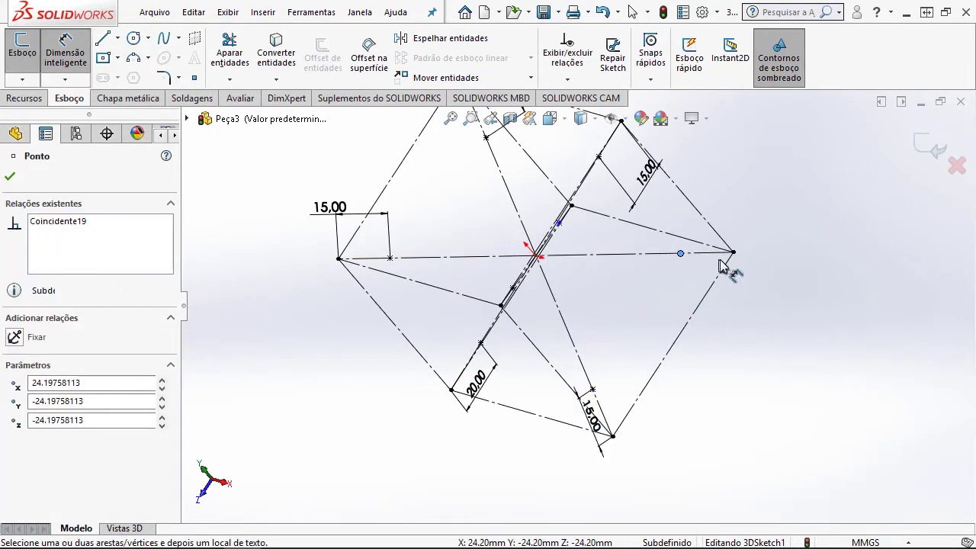
pyautogui.click(732, 252)
pyautogui.click(729, 335)
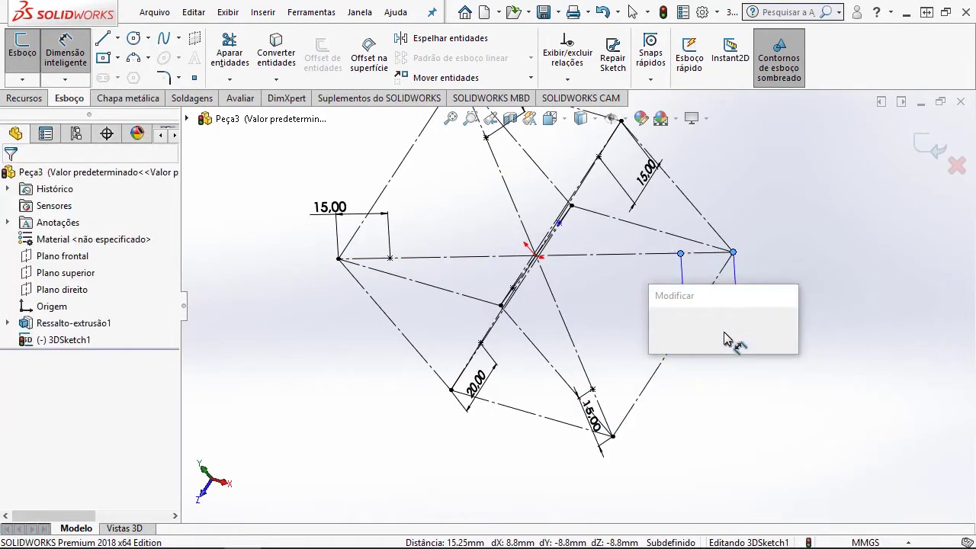
pyautogui.write('20')
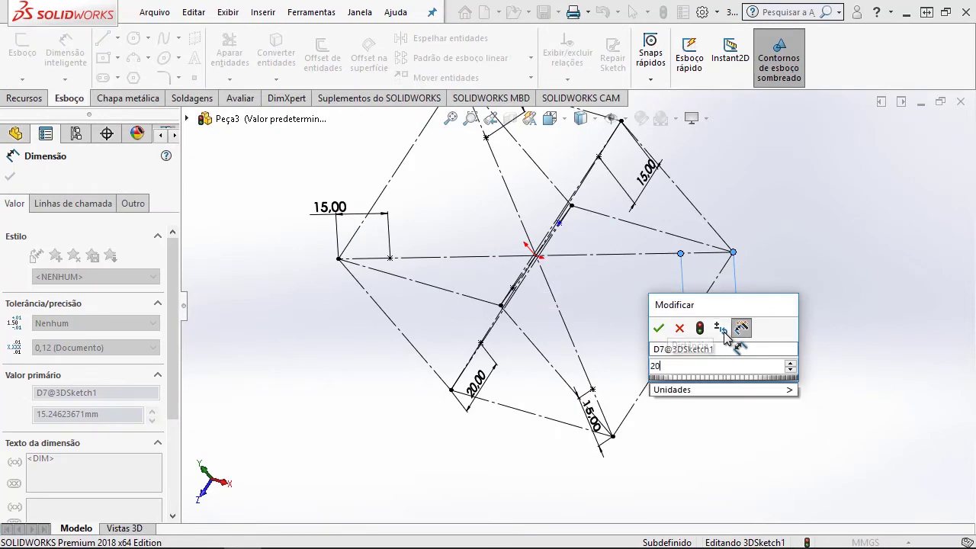
pyautogui.press('Return')
pyautogui.moveTo(579, 302)
pyautogui.mouseDown(button='middle')
pyautogui.moveTo(472, 355)
pyautogui.moveTo(546, 340)
pyautogui.moveTo(516, 344)
pyautogui.moveTo(499, 374)
pyautogui.moveTo(473, 289)
pyautogui.moveTo(432, 335)
pyautogui.mouseUp(button='middle')
pyautogui.moveTo(451, 293)
pyautogui.mouseDown(button='middle')
pyautogui.moveTo(473, 247)
pyautogui.moveTo(644, 333)
pyautogui.moveTo(610, 253)
pyautogui.mouseUp(button='middle')
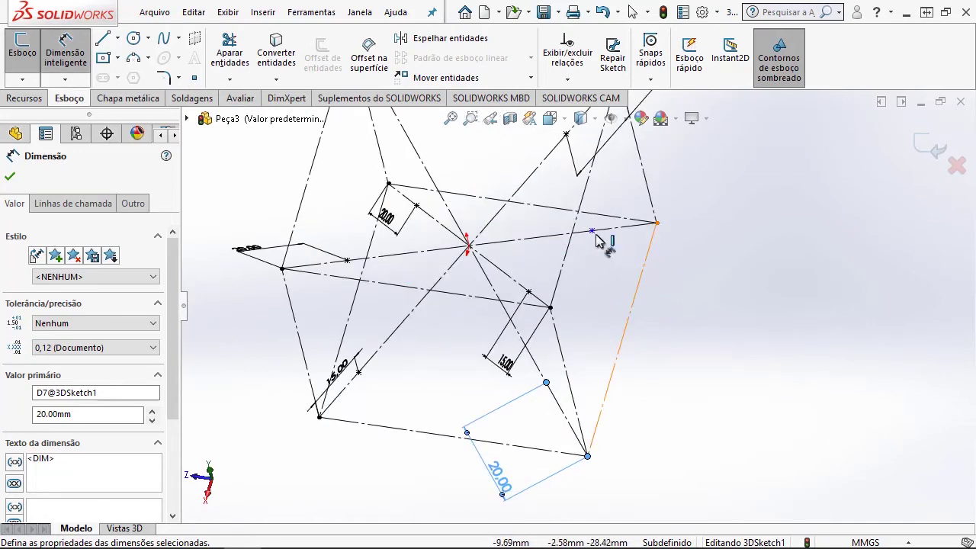
pyautogui.click(593, 232)
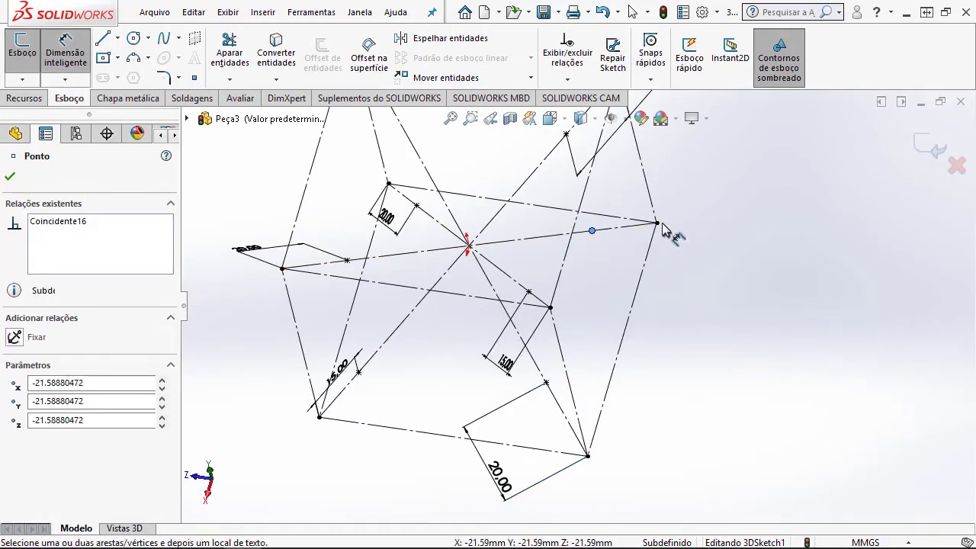
pyautogui.click(657, 224)
pyautogui.click(629, 271)
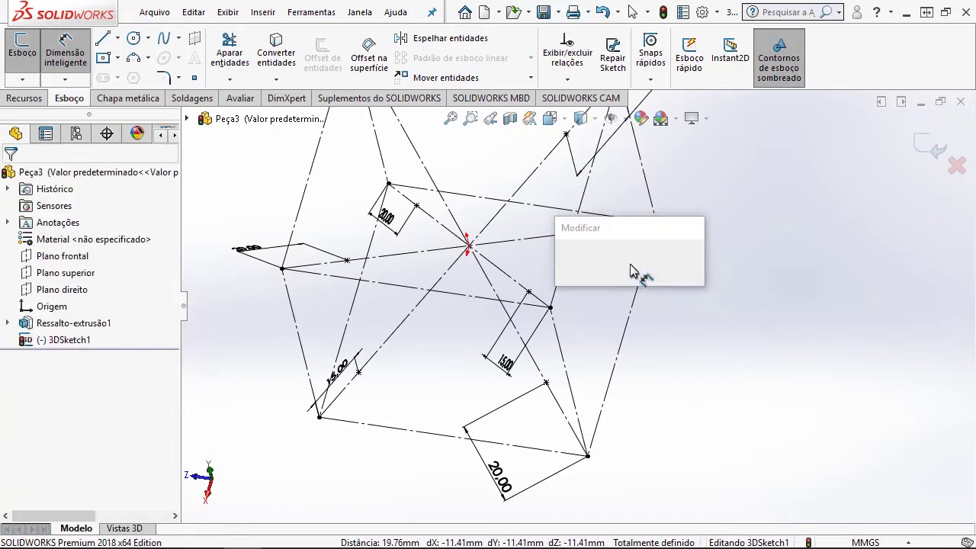
pyautogui.write('15')
pyautogui.press('Return')
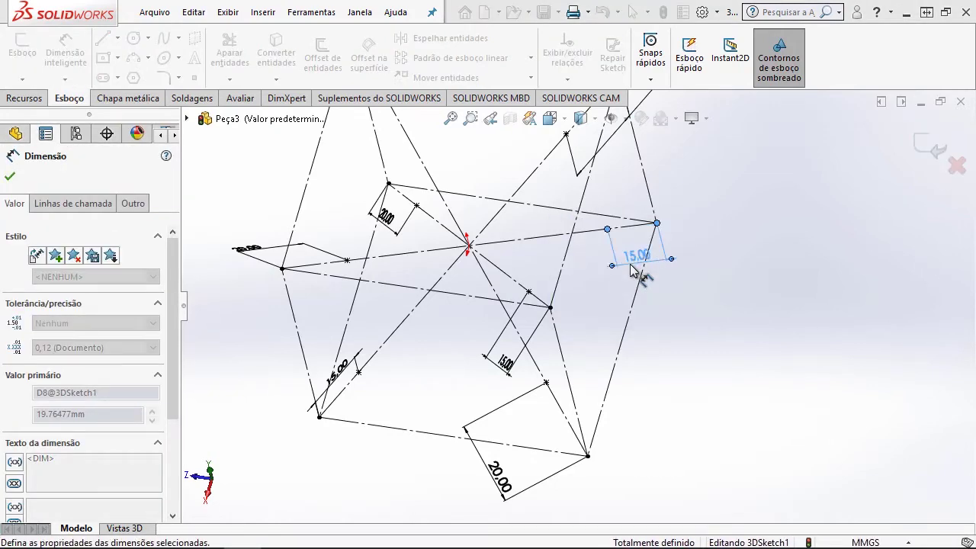
# Finish dimensioning and close 3DSketch1, orbiting to an isometric view.
pyautogui.moveTo(630, 264)
pyautogui.mouseDown(button='middle')
pyautogui.moveTo(531, 316)
pyautogui.moveTo(618, 270)
pyautogui.moveTo(571, 254)
pyautogui.moveTo(538, 344)
pyautogui.moveTo(538, 410)
pyautogui.moveTo(562, 284)
pyautogui.mouseUp(button='middle')
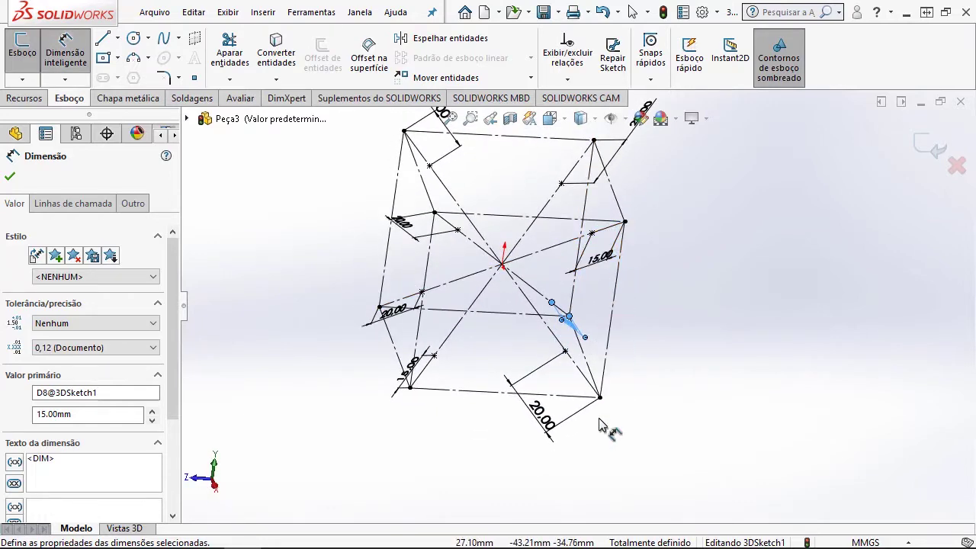
pyautogui.moveTo(556, 385)
pyautogui.mouseDown(button='middle')
pyautogui.moveTo(475, 399)
pyautogui.moveTo(508, 407)
pyautogui.moveTo(460, 392)
pyautogui.moveTo(457, 345)
pyautogui.moveTo(496, 387)
pyautogui.moveTo(549, 385)
pyautogui.moveTo(529, 396)
pyautogui.mouseUp(button='middle')
pyautogui.moveTo(501, 289); pyautogui.dragTo(533, 386, button='middle')
pyautogui.scroll(-3, 568, 373)
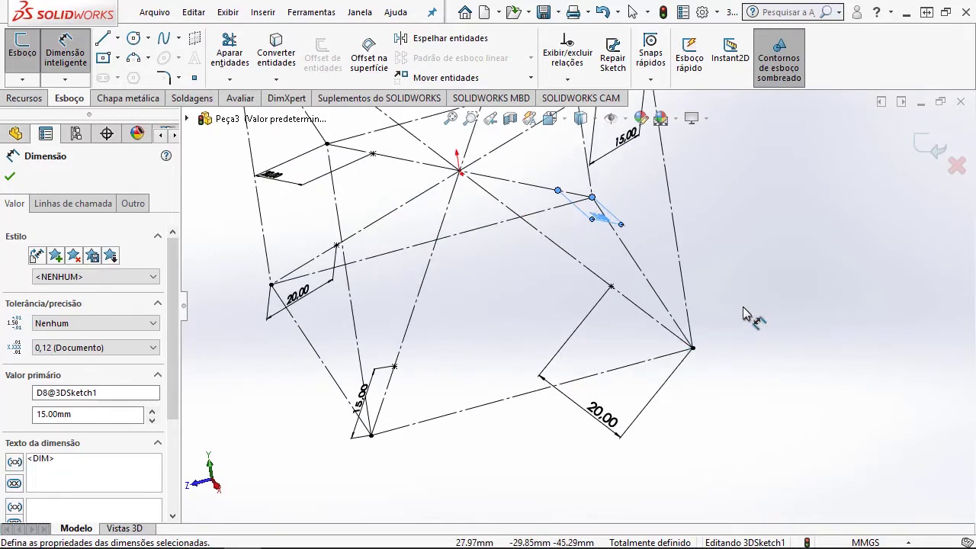
pyautogui.scroll(2, 727, 319)
pyautogui.scroll(2, 511, 272)
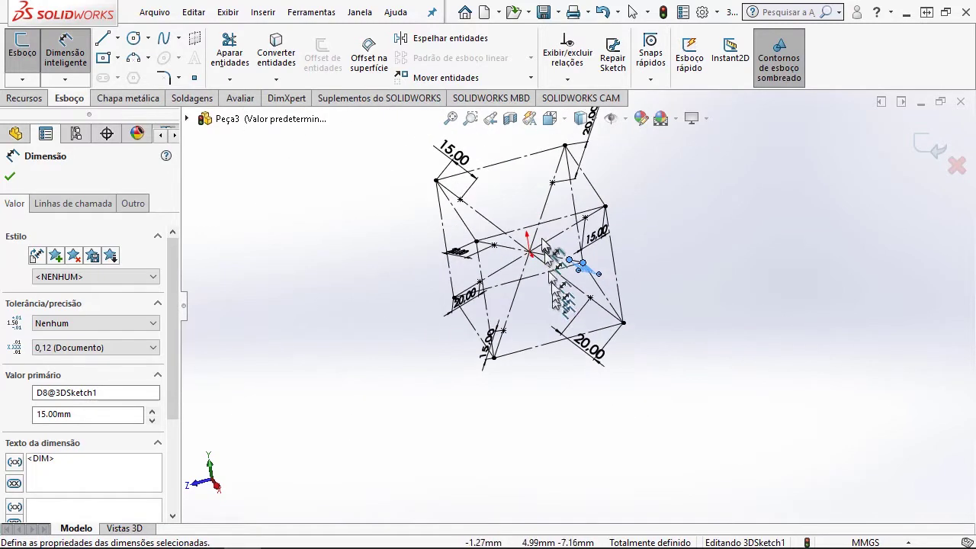
pyautogui.scroll(2, 541, 254)
pyautogui.moveTo(602, 268)
pyautogui.mouseDown(button='middle')
pyautogui.moveTo(587, 262)
pyautogui.moveTo(614, 214)
pyautogui.moveTo(610, 328)
pyautogui.moveTo(594, 320)
pyautogui.mouseUp(button='middle')
pyautogui.click(11, 179)
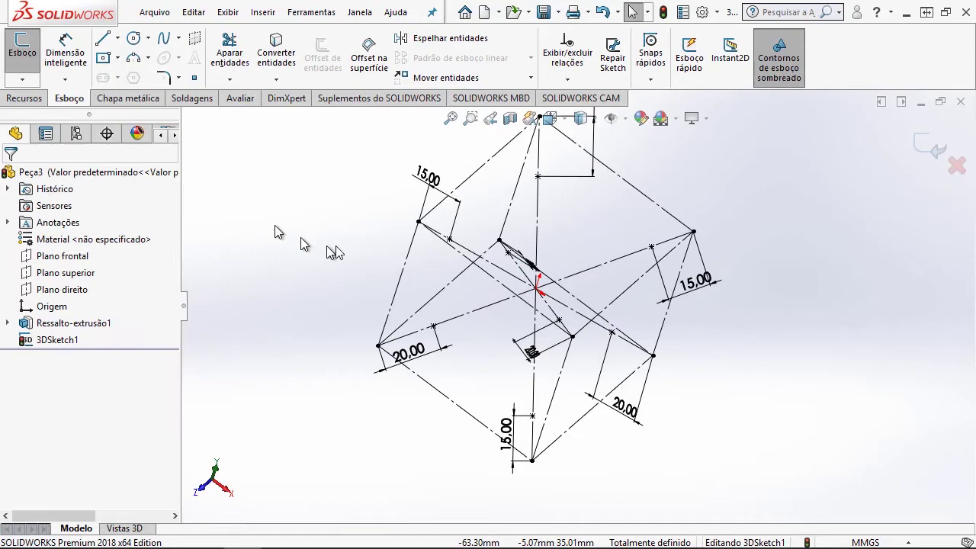
pyautogui.moveTo(648, 295); pyautogui.dragTo(632, 265, button='middle')
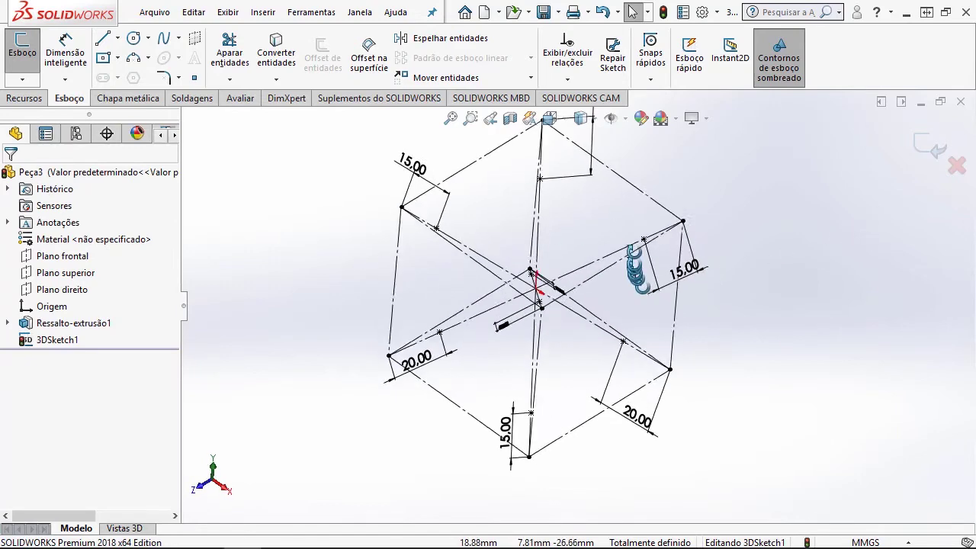
pyautogui.click(927, 155)
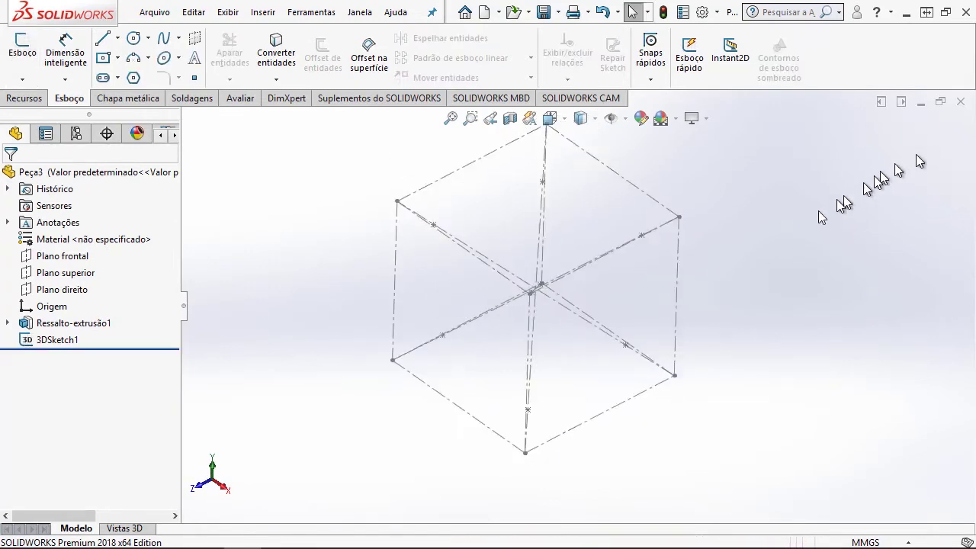
# Create Plano1 perpendicular to a skeleton arm line and coincident with its end point.
pyautogui.moveTo(839, 206)
pyautogui.mouseDown(button='middle')
pyautogui.moveTo(655, 333)
pyautogui.moveTo(573, 305)
pyautogui.moveTo(599, 279)
pyautogui.moveTo(583, 279)
pyautogui.moveTo(587, 288)
pyautogui.mouseUp(button='middle')
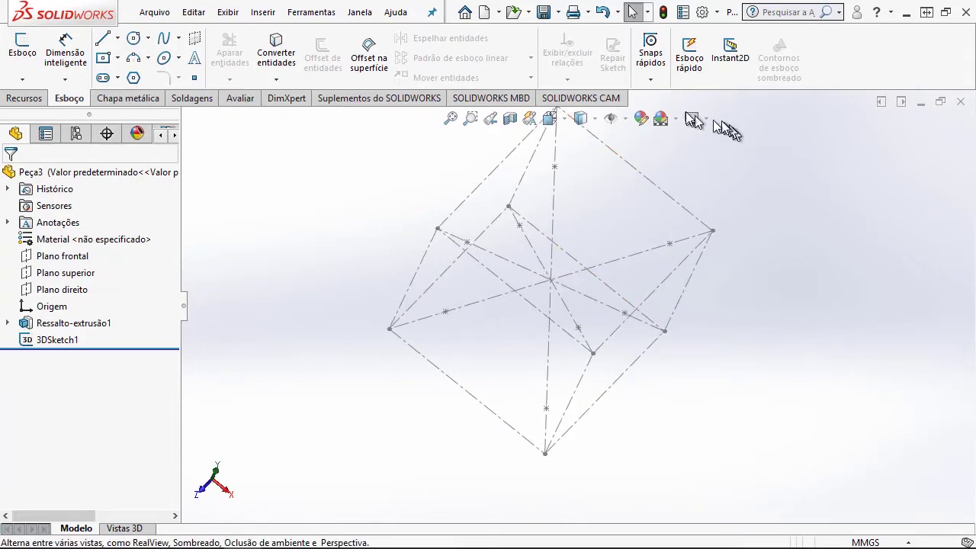
pyautogui.click(32, 103)
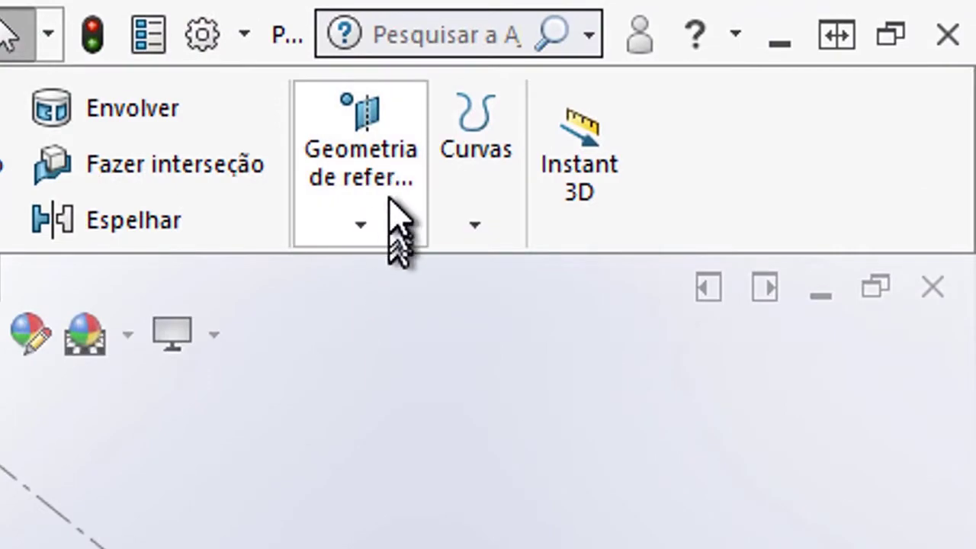
pyautogui.click(358, 229)
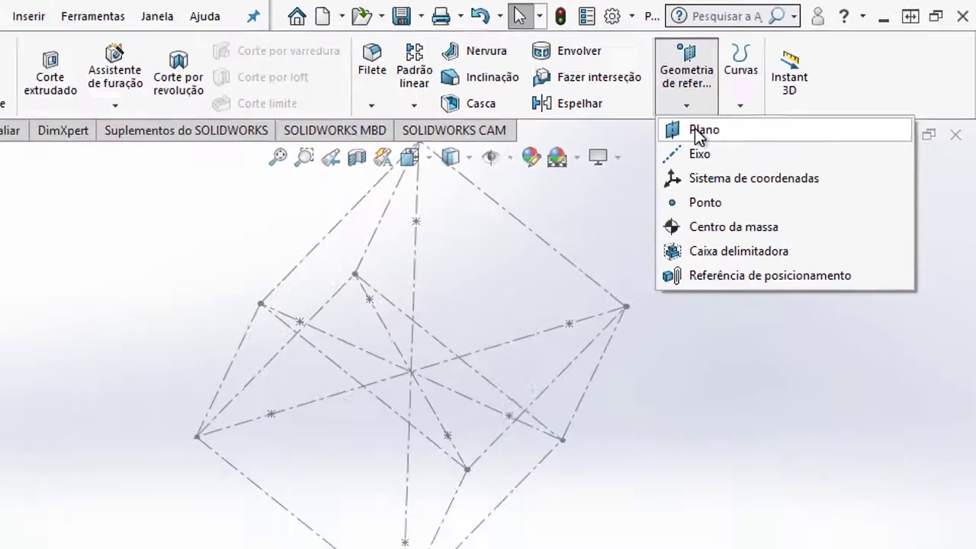
pyautogui.click(396, 276)
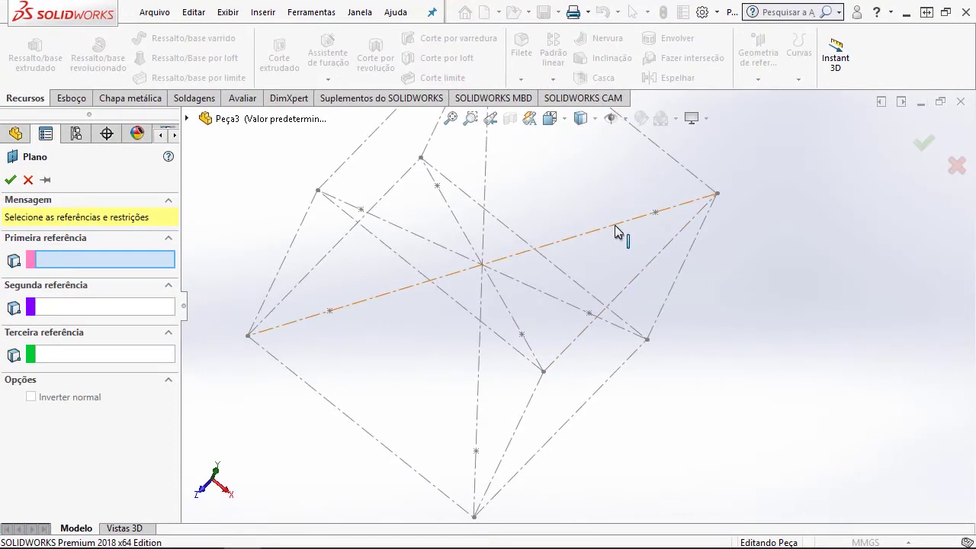
pyautogui.click(617, 232)
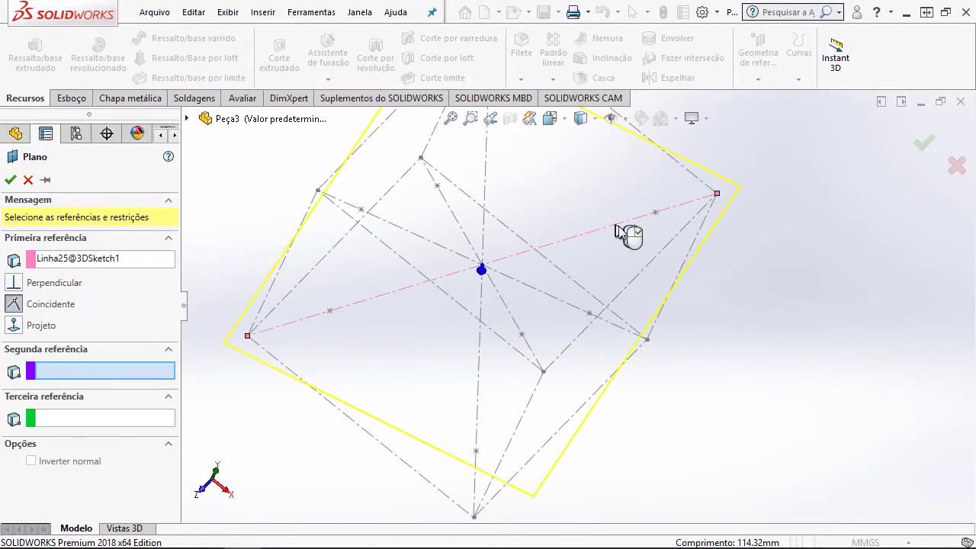
pyautogui.click(655, 214)
pyautogui.moveTo(651, 229); pyautogui.dragTo(616, 227, button='middle')
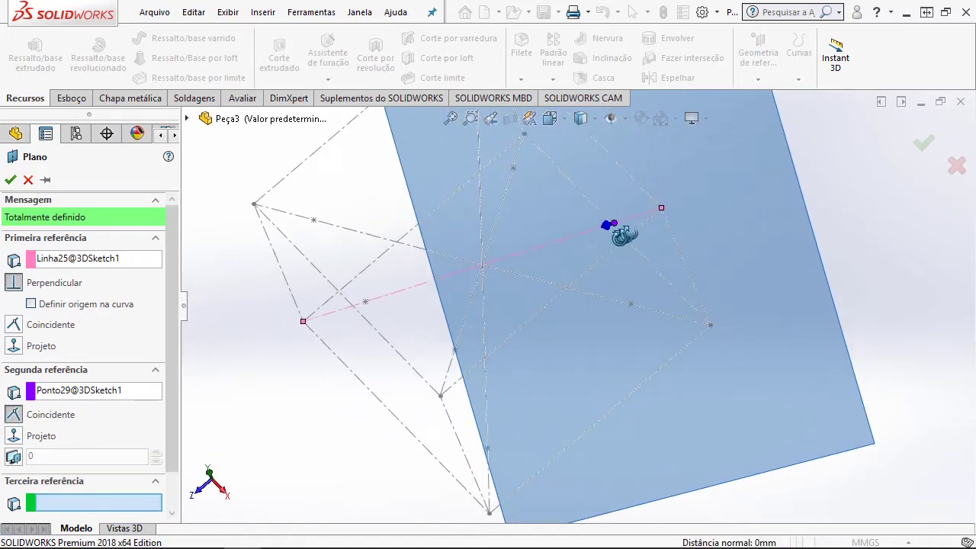
pyautogui.scroll(-3, 642, 254)
pyautogui.moveTo(615, 269)
pyautogui.mouseDown(button='middle')
pyautogui.moveTo(637, 260)
pyautogui.moveTo(606, 282)
pyautogui.mouseUp(button='middle')
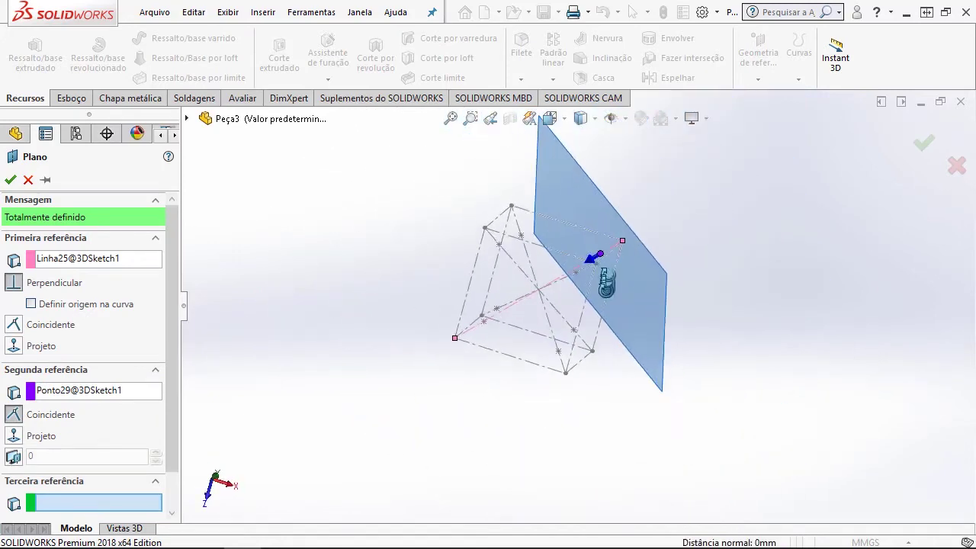
pyautogui.moveTo(583, 249)
pyautogui.mouseDown(button='middle')
pyautogui.moveTo(599, 266)
pyautogui.moveTo(671, 266)
pyautogui.moveTo(616, 305)
pyautogui.moveTo(648, 293)
pyautogui.moveTo(664, 267)
pyautogui.moveTo(663, 333)
pyautogui.moveTo(660, 257)
pyautogui.mouseUp(button='middle')
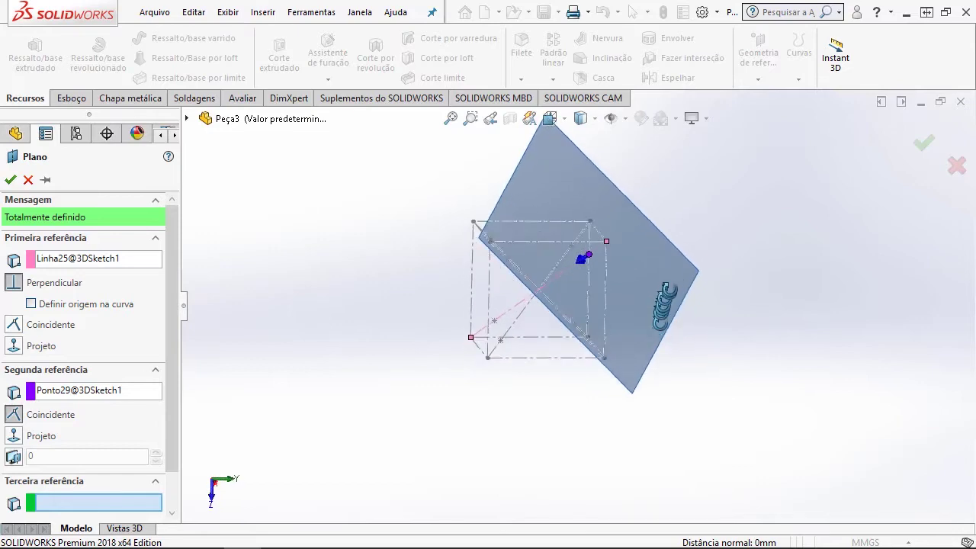
pyautogui.press('Escape')
pyautogui.moveTo(581, 290)
pyautogui.mouseDown(button='middle')
pyautogui.moveTo(511, 320)
pyautogui.moveTo(577, 272)
pyautogui.moveTo(577, 233)
pyautogui.moveTo(549, 309)
pyautogui.moveTo(583, 290)
pyautogui.moveTo(566, 305)
pyautogui.moveTo(584, 299)
pyautogui.moveTo(497, 308)
pyautogui.mouseUp(button='middle')
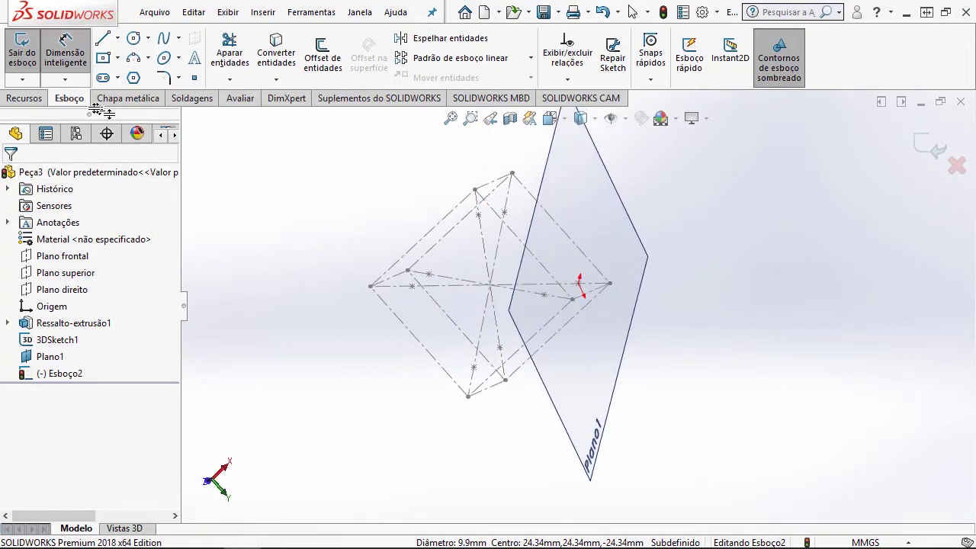
pyautogui.click(38, 99)
# Draw a circle on Plano1 centred on the arm's end point.
pyautogui.click(69, 99)
pyautogui.click(134, 39)
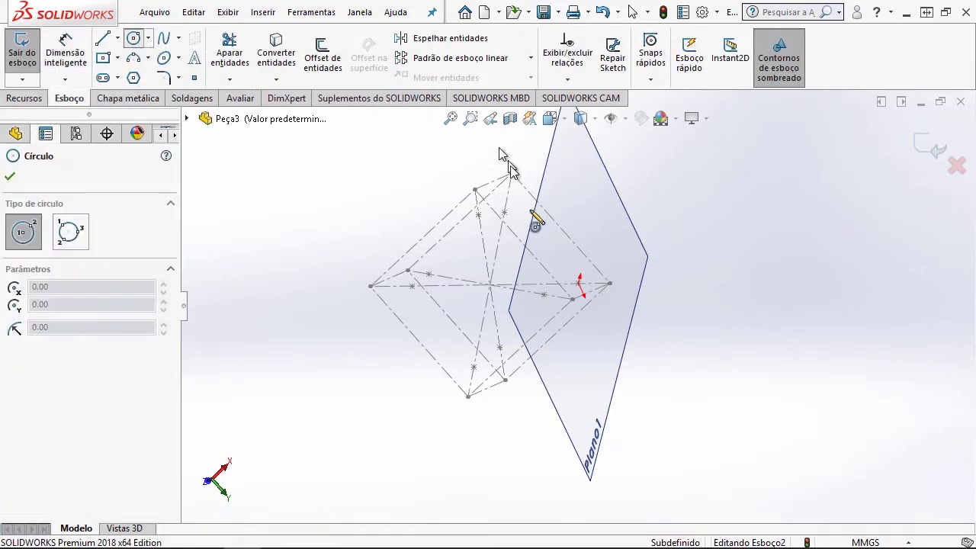
pyautogui.scroll(-3, 575, 323)
pyautogui.scroll(-2, 567, 282)
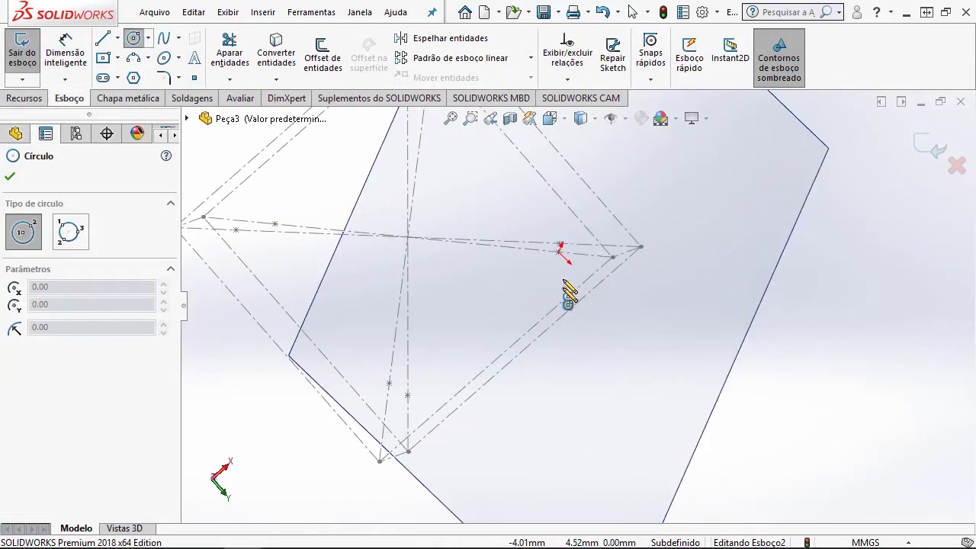
pyautogui.moveTo(562, 295); pyautogui.dragTo(564, 284, button='middle')
pyautogui.click(559, 272)
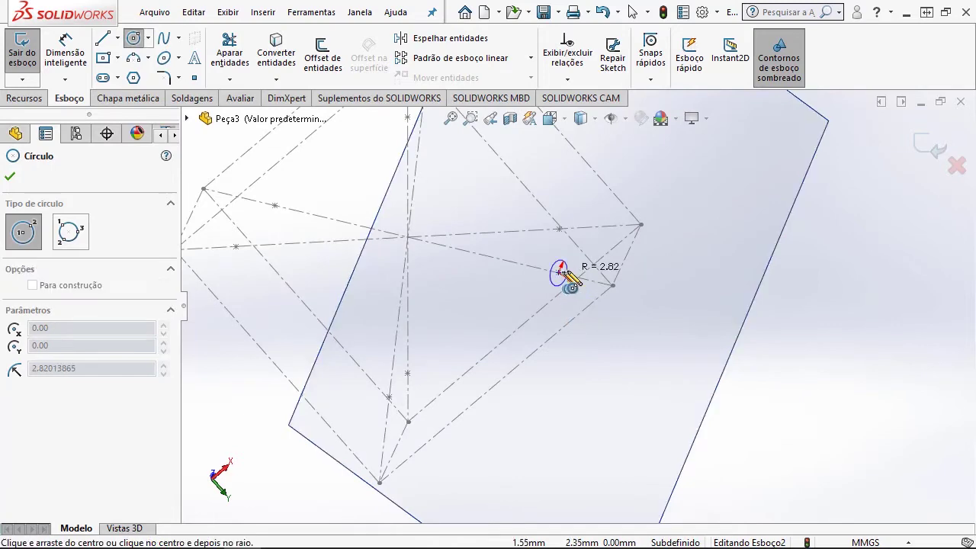
pyautogui.click(604, 254)
# Dimension the circle's diameter to 9,9 mm.
pyautogui.click(68, 52)
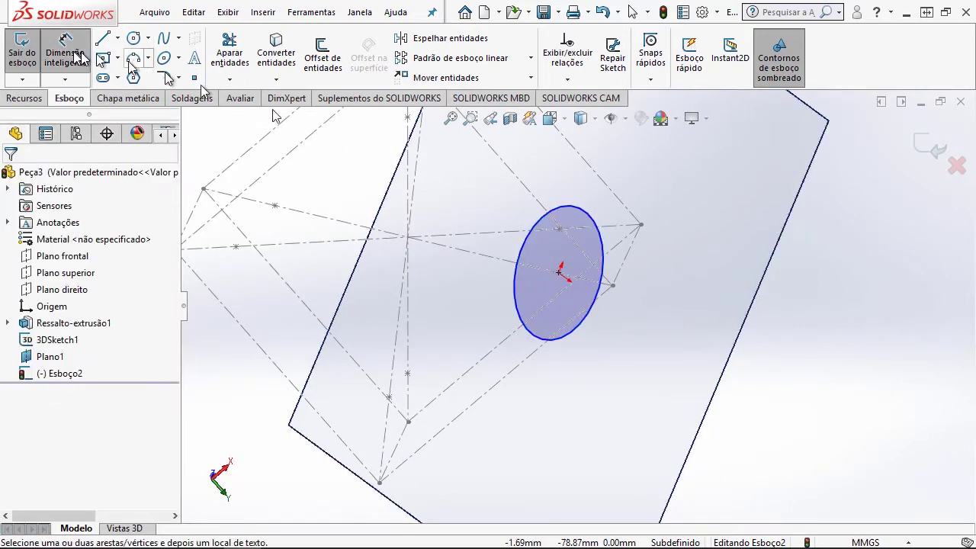
pyautogui.click(600, 226)
pyautogui.click(675, 189)
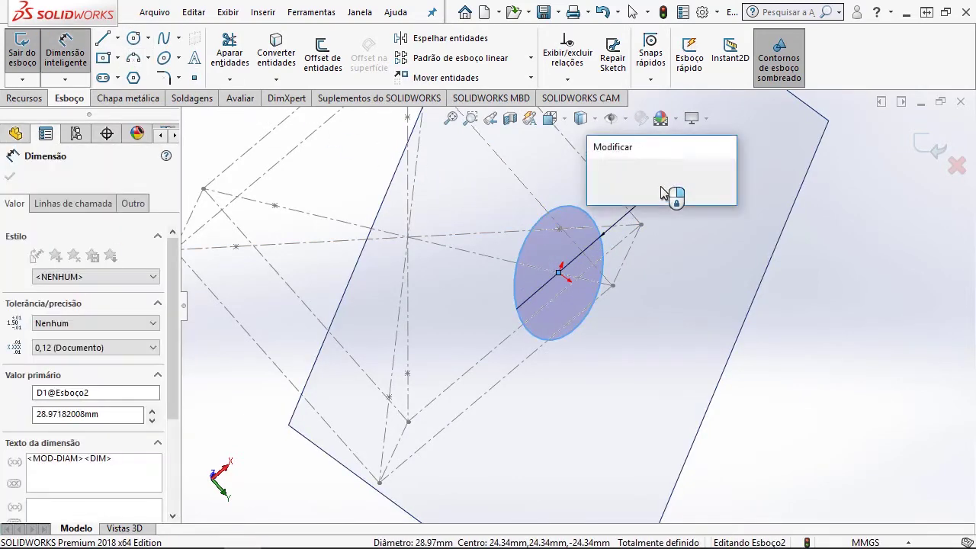
pyautogui.write('9,')
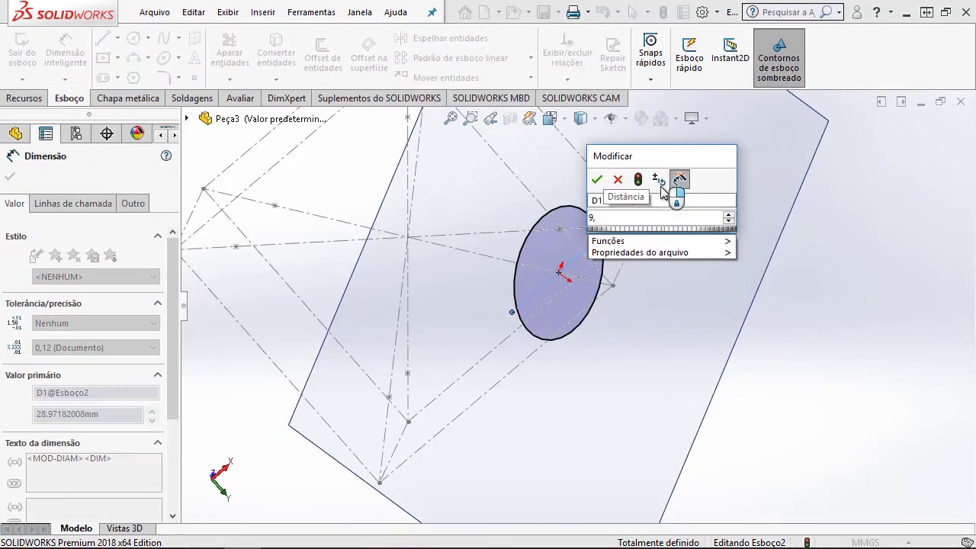
pyautogui.write('9')
pyautogui.press('Return')
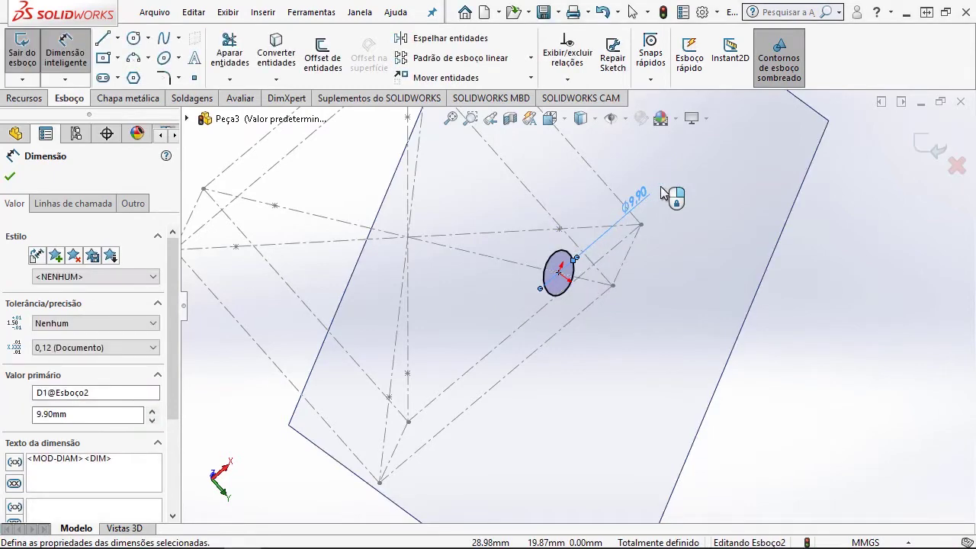
pyautogui.moveTo(584, 291)
pyautogui.mouseDown(button='middle')
pyautogui.moveTo(573, 285)
pyautogui.moveTo(587, 272)
pyautogui.moveTo(581, 349)
pyautogui.mouseUp(button='middle')
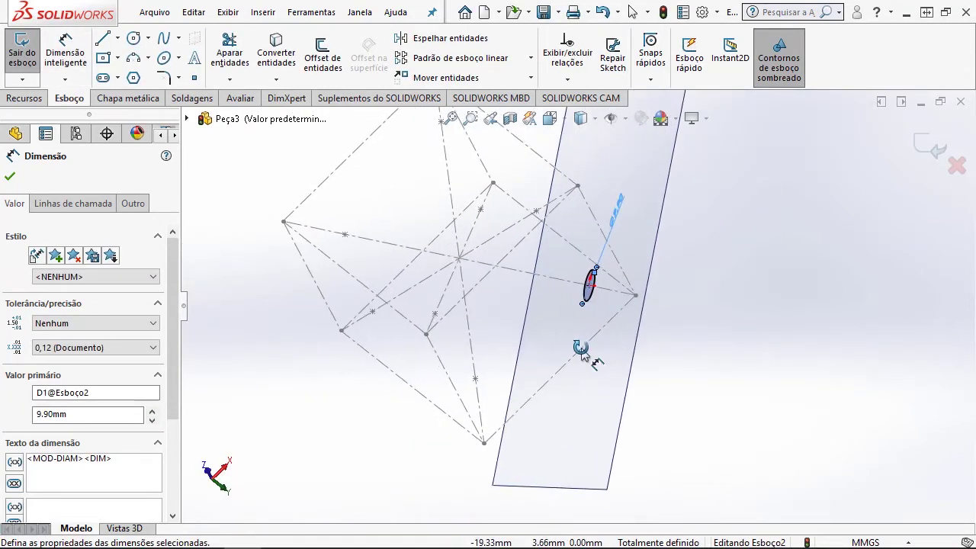
pyautogui.click(11, 178)
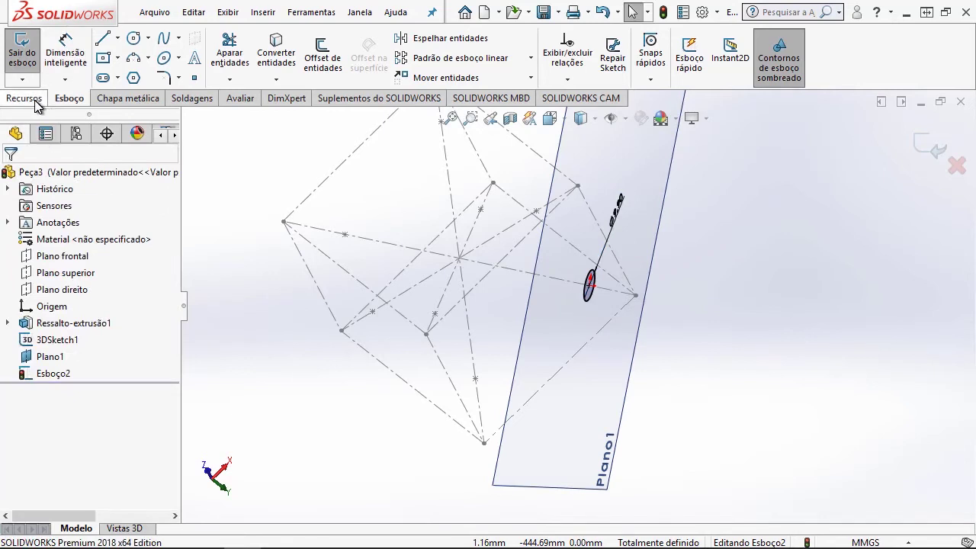
# Extrude the Ø9.90 mm circle with Até o vértice, ending at the far skeleton vertex.
pyautogui.click(35, 100)
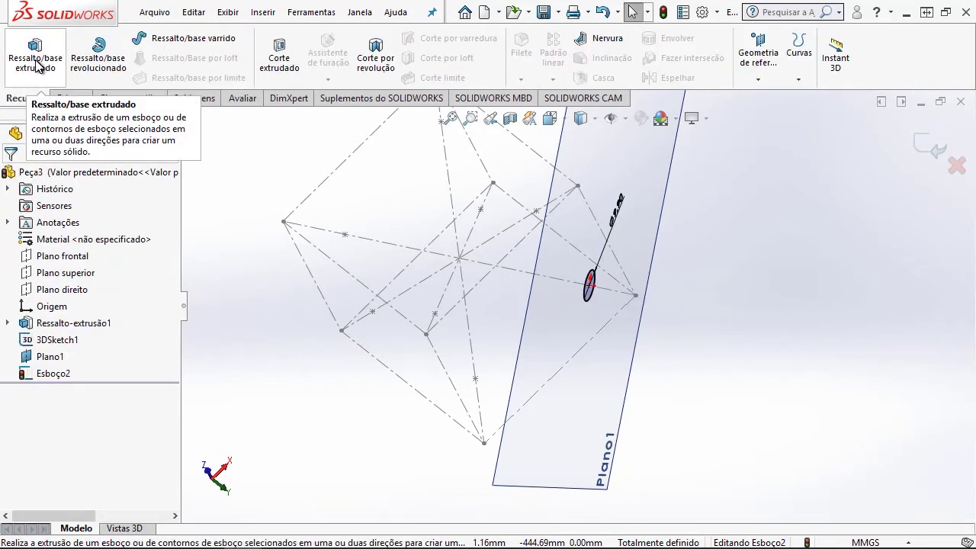
pyautogui.click(35, 61)
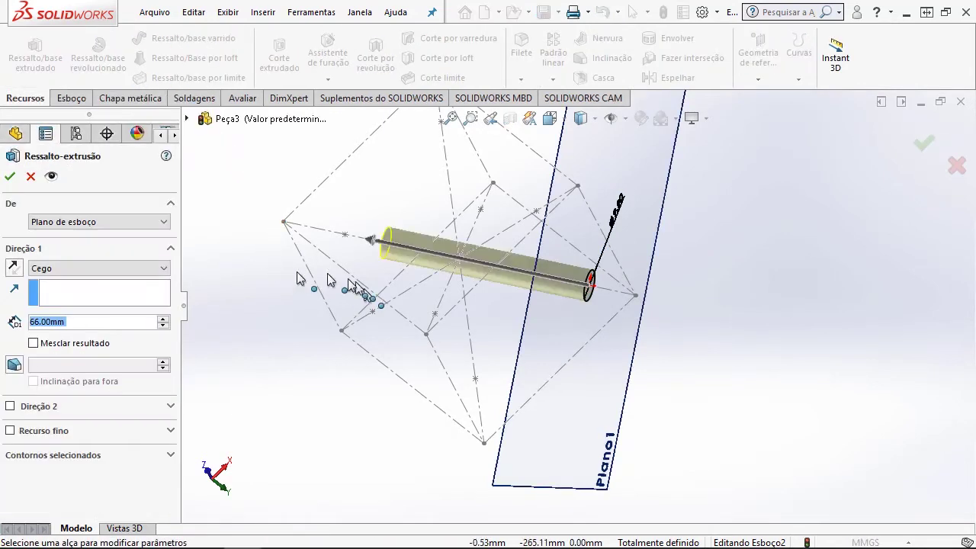
pyautogui.click(80, 268)
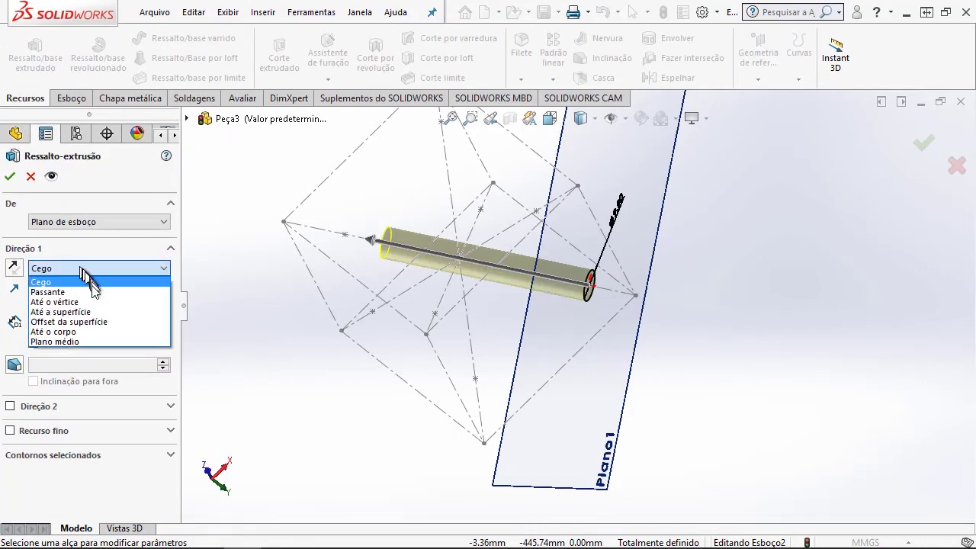
pyautogui.click(65, 303)
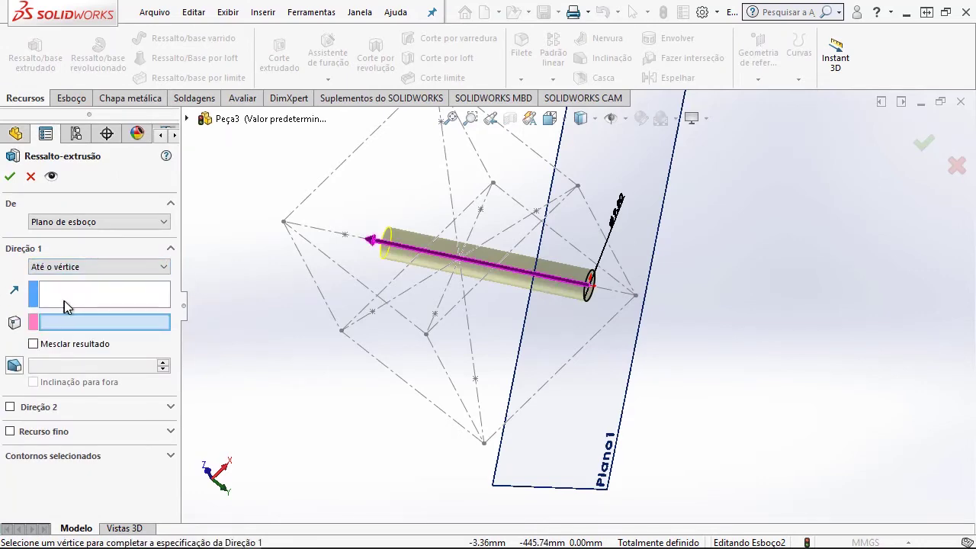
pyautogui.scroll(-2, 364, 271)
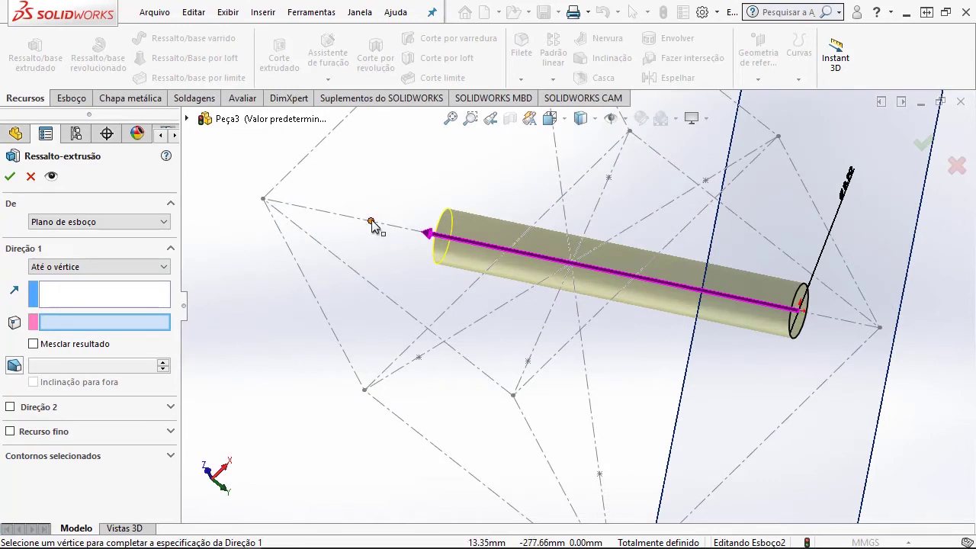
pyautogui.click(371, 222)
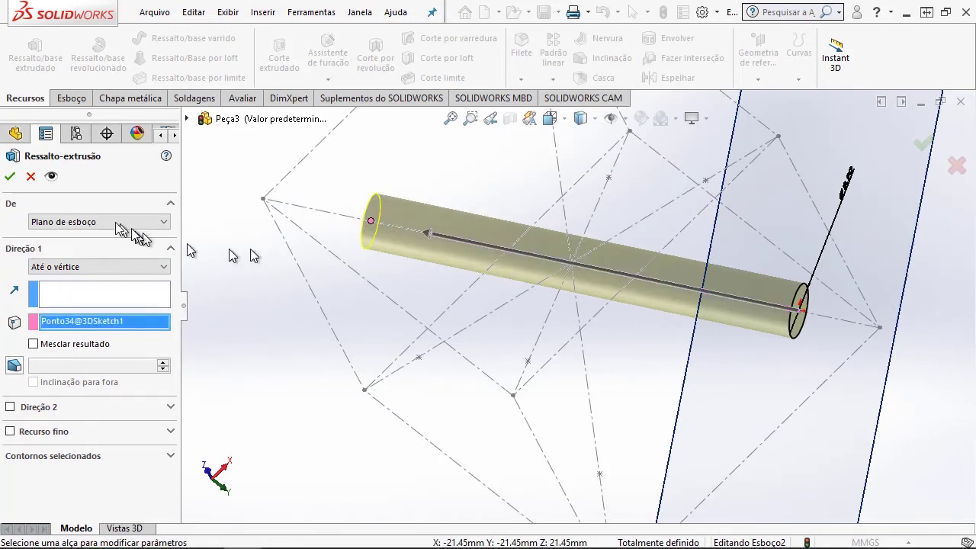
pyautogui.click(11, 179)
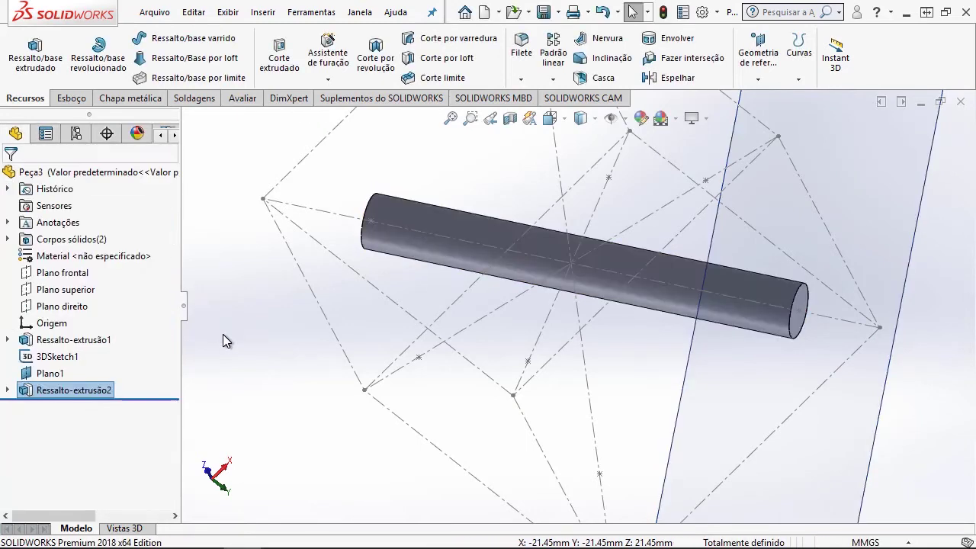
pyautogui.scroll(2, 501, 353)
pyautogui.moveTo(501, 353)
pyautogui.mouseDown(button='middle')
pyautogui.moveTo(581, 316)
pyautogui.moveTo(588, 207)
pyautogui.moveTo(636, 257)
pyautogui.moveTo(645, 309)
pyautogui.moveTo(676, 288)
pyautogui.moveTo(625, 277)
pyautogui.moveTo(678, 283)
pyautogui.moveTo(657, 247)
pyautogui.moveTo(636, 283)
pyautogui.mouseUp(button='middle')
pyautogui.scroll(-2, 635, 283)
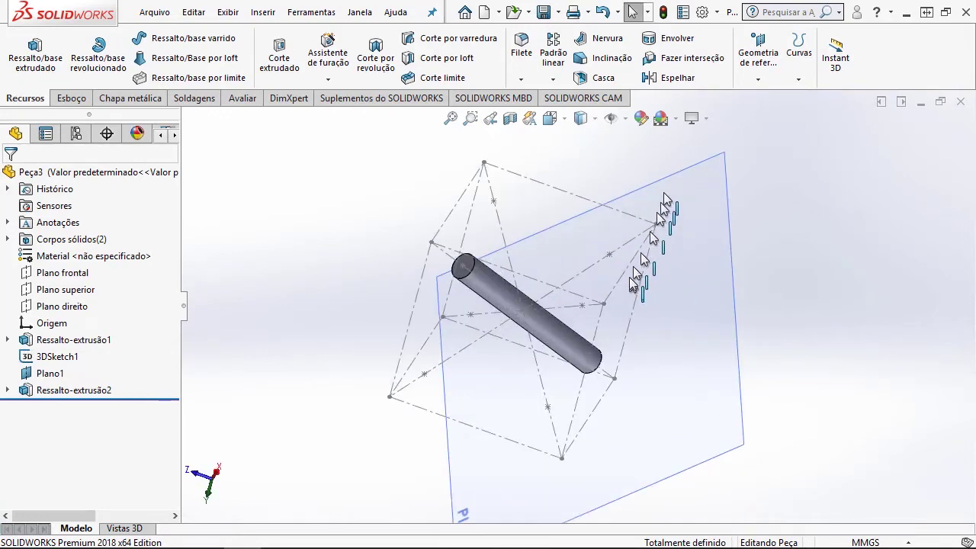
# Create Plano2 perpendicular to Linha28@3DSketch1 and through Ponto36@3DSketch1.
pyautogui.click(755, 78)
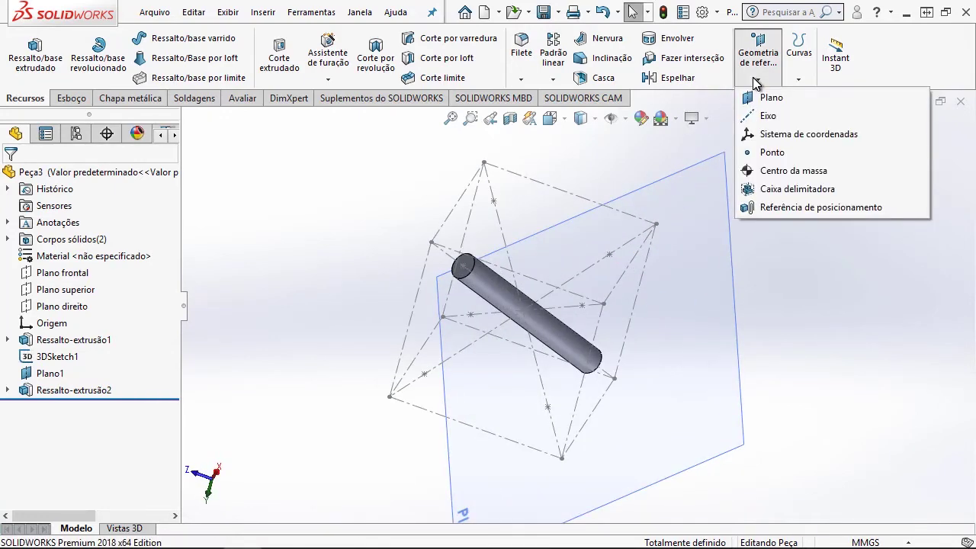
pyautogui.click(762, 99)
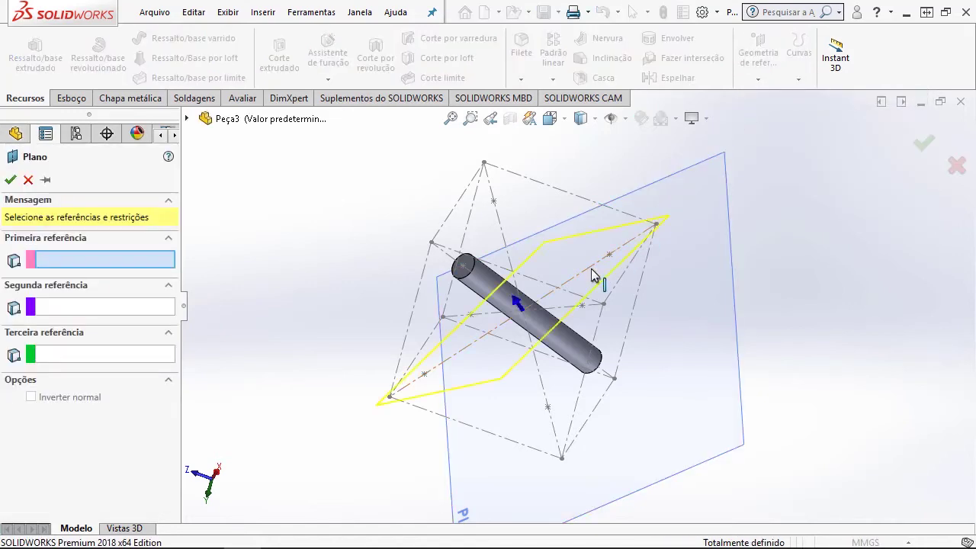
pyautogui.click(592, 274)
pyautogui.moveTo(599, 277); pyautogui.dragTo(610, 305, button='middle')
pyautogui.scroll(-2, 621, 274)
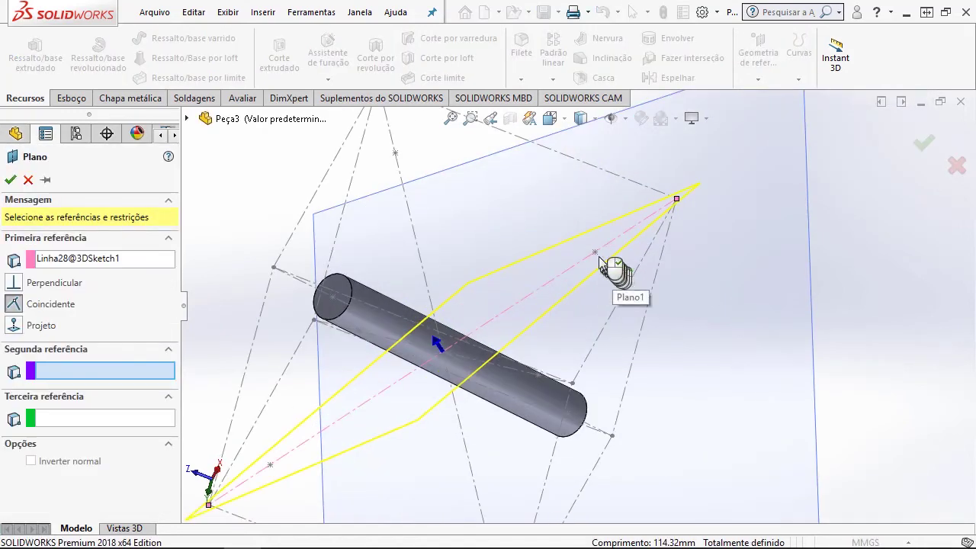
pyautogui.click(595, 253)
pyautogui.scroll(2, 599, 272)
pyautogui.moveTo(617, 279); pyautogui.dragTo(623, 224, button='middle')
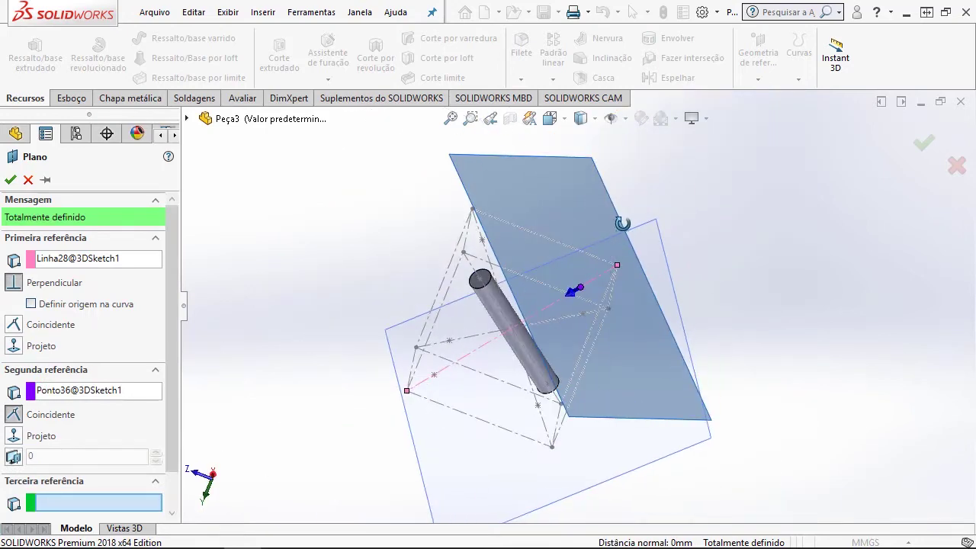
pyautogui.click(11, 180)
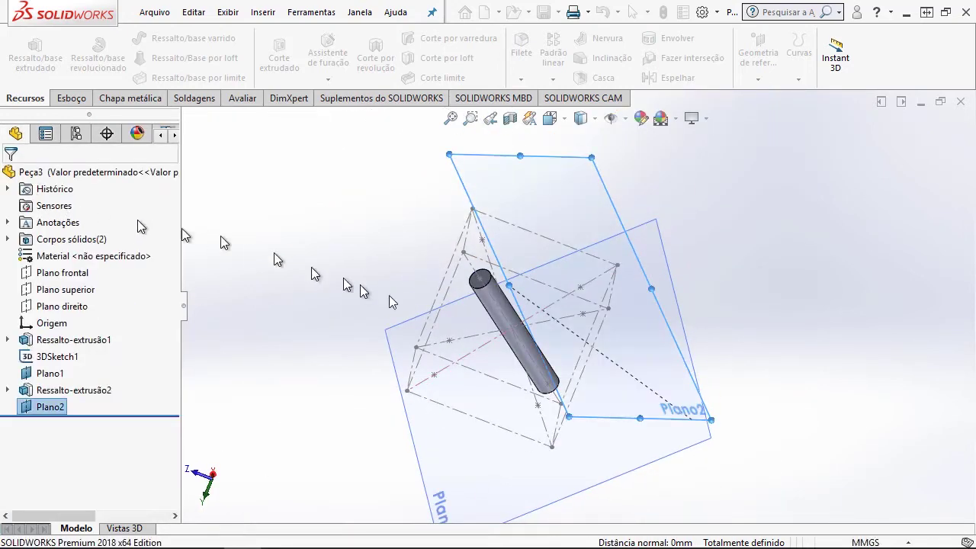
pyautogui.scroll(-2, 539, 273)
pyautogui.moveTo(539, 273); pyautogui.dragTo(630, 309, button='middle')
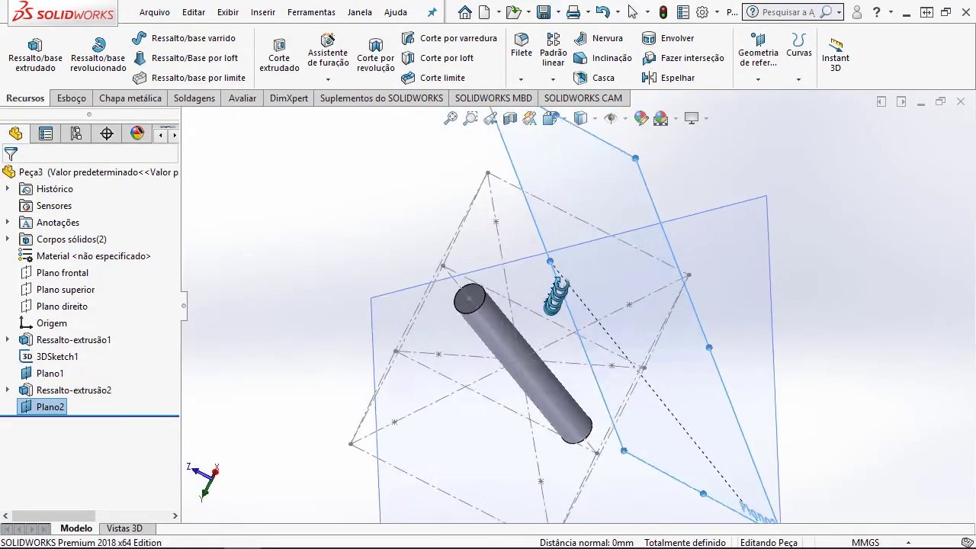
pyautogui.moveTo(623, 314)
pyautogui.mouseDown(button='middle')
pyautogui.moveTo(551, 322)
pyautogui.moveTo(571, 355)
pyautogui.mouseUp(button='middle')
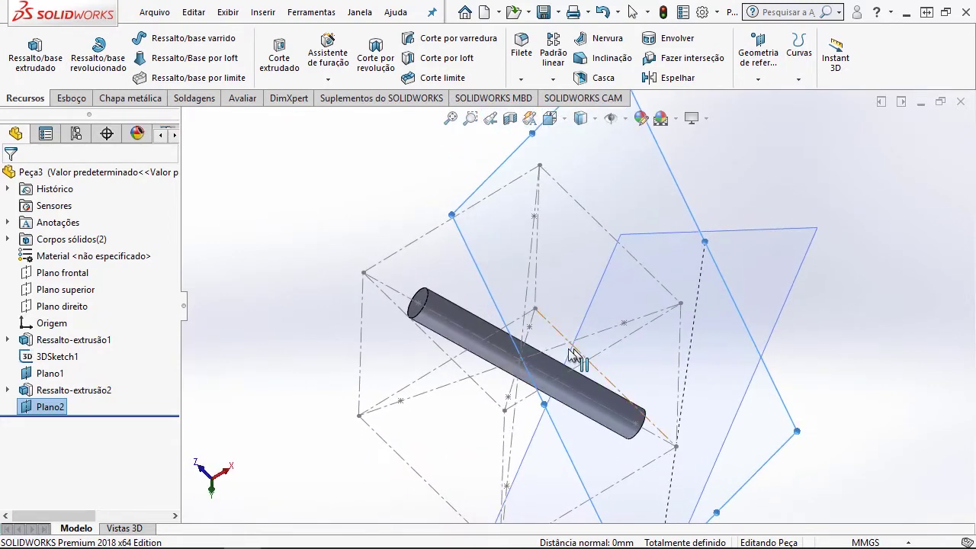
# Sketch a circle on Plano2 and extrude it Up To Vertex to form a new arm.
pyautogui.click(71, 99)
pyautogui.click(136, 44)
pyautogui.click(584, 305)
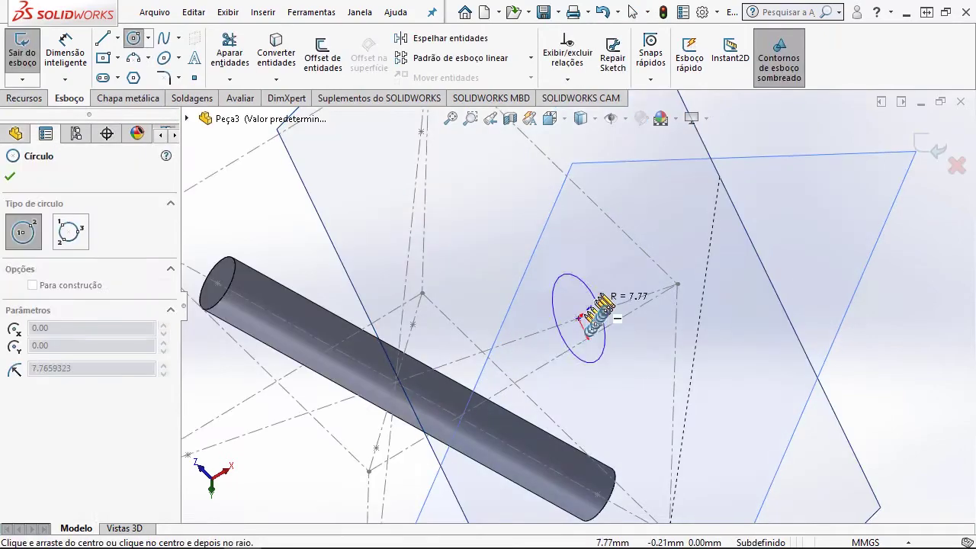
pyautogui.click(603, 305)
pyautogui.click(577, 222)
pyautogui.press('Return')
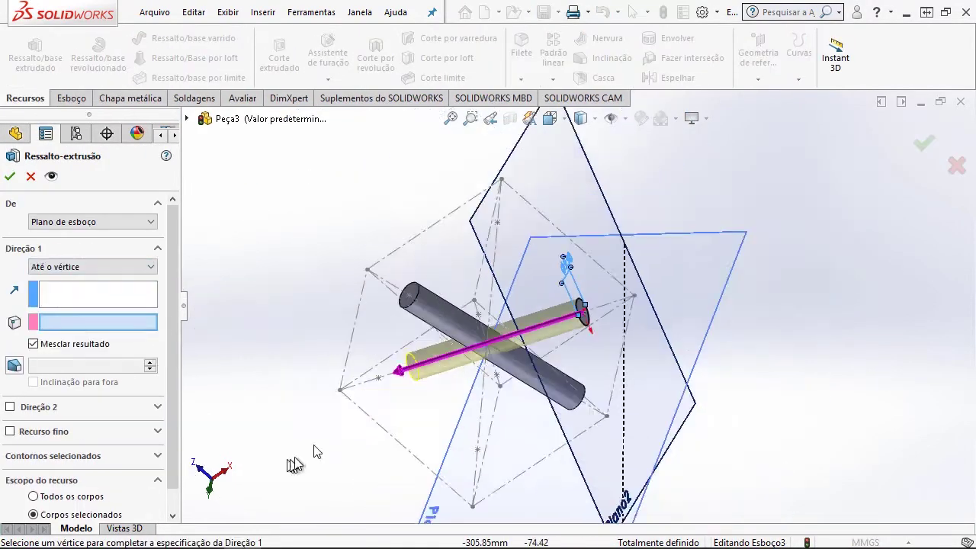
pyautogui.click(495, 358)
pyautogui.click(10, 176)
# Create reference plane Plano3 from a reference on the model.
pyautogui.click(757, 78)
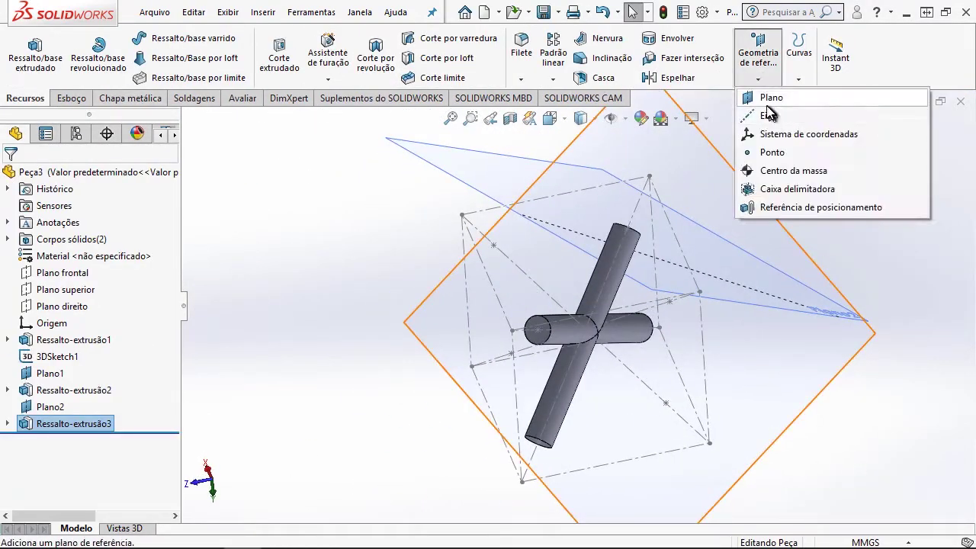
pyautogui.click(773, 96)
pyautogui.click(512, 266)
pyautogui.click(69, 98)
# Sketch a circle on Plano3 and extrude it Up To Vertex as the fourth arm.
pyautogui.click(163, 57)
pyautogui.click(529, 274)
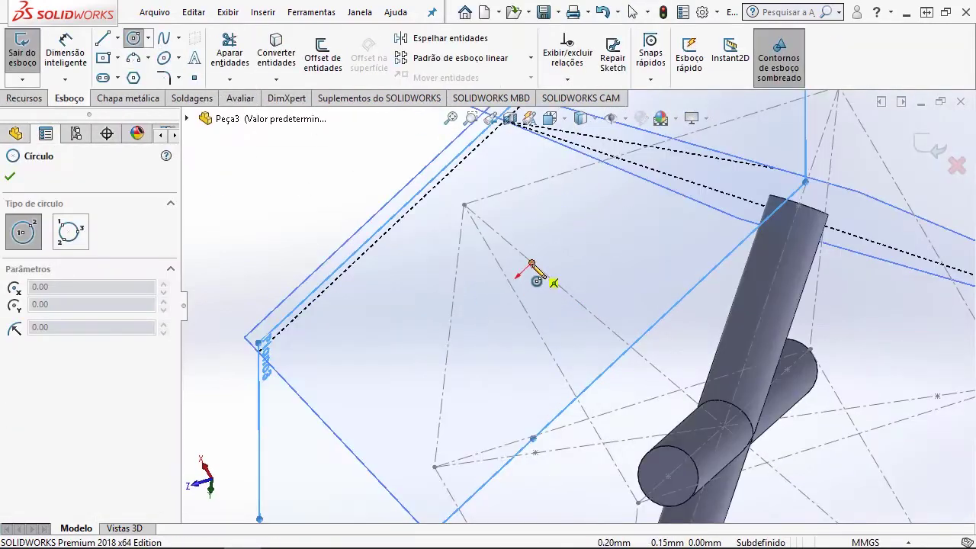
pyautogui.click(540, 266)
pyautogui.click(66, 49)
pyautogui.click(24, 97)
pyautogui.click(35, 57)
pyautogui.click(76, 292)
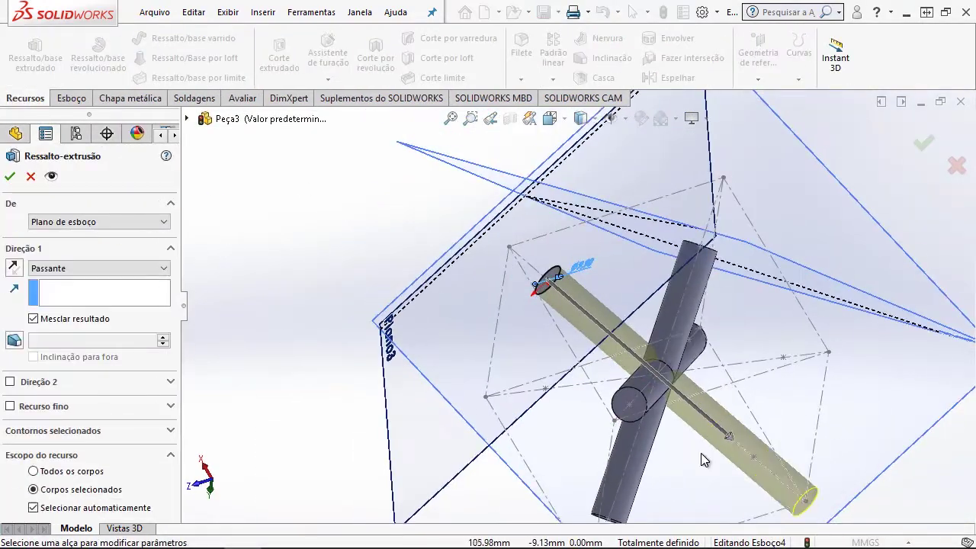
pyautogui.click(647, 370)
pyautogui.click(10, 176)
# Create reference plane Plano4 from a picked reference.
pyautogui.click(757, 79)
pyautogui.click(773, 96)
pyautogui.click(501, 314)
pyautogui.click(10, 176)
# Sketch a circle on Plano4 and extrude it Up To Vertex Ponto33 as the last arm.
pyautogui.click(70, 98)
pyautogui.click(134, 38)
pyautogui.moveTo(577, 293); pyautogui.dragTo(610, 320)
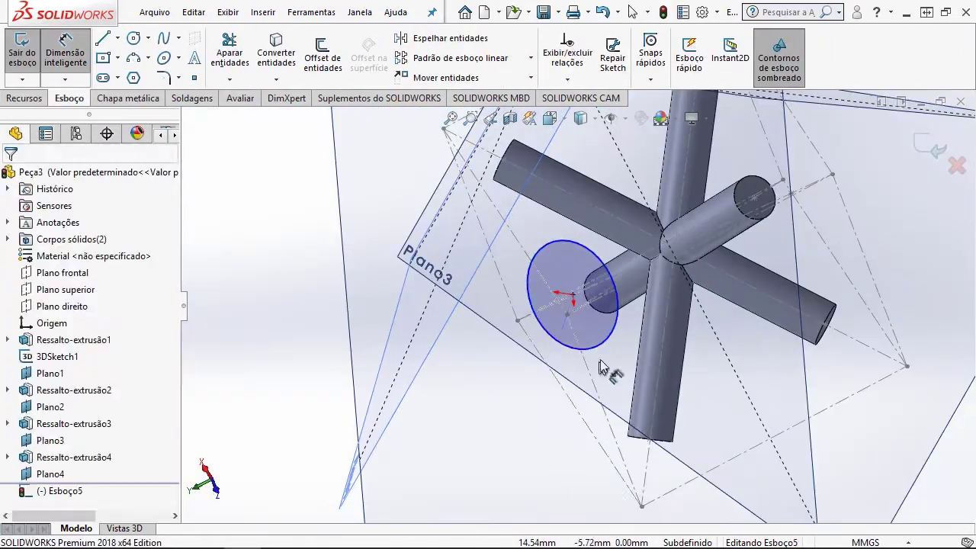
pyautogui.click(65, 49)
pyautogui.click(594, 328)
pyautogui.click(500, 381)
pyautogui.click(23, 98)
pyautogui.click(35, 57)
pyautogui.click(797, 212)
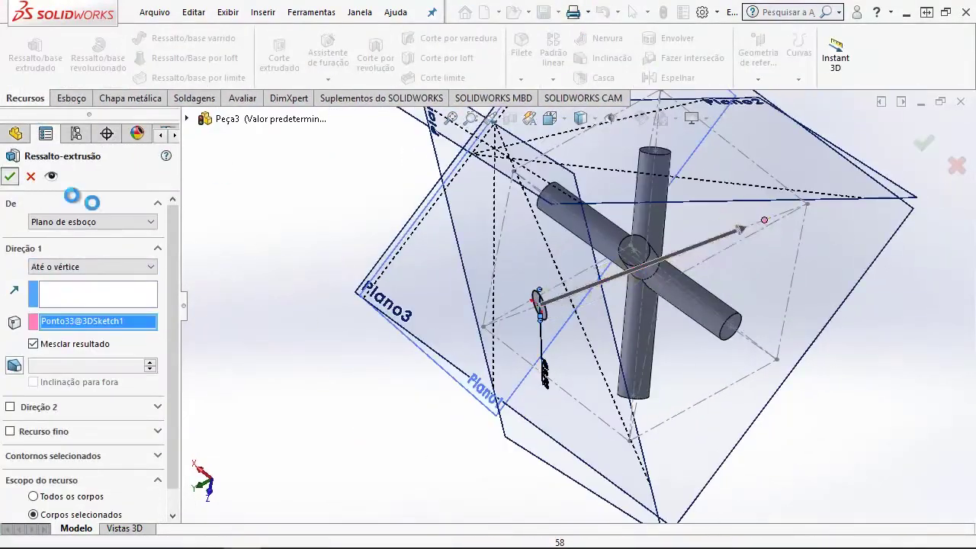
pyautogui.click(10, 176)
pyautogui.scroll(-3, 606, 312)
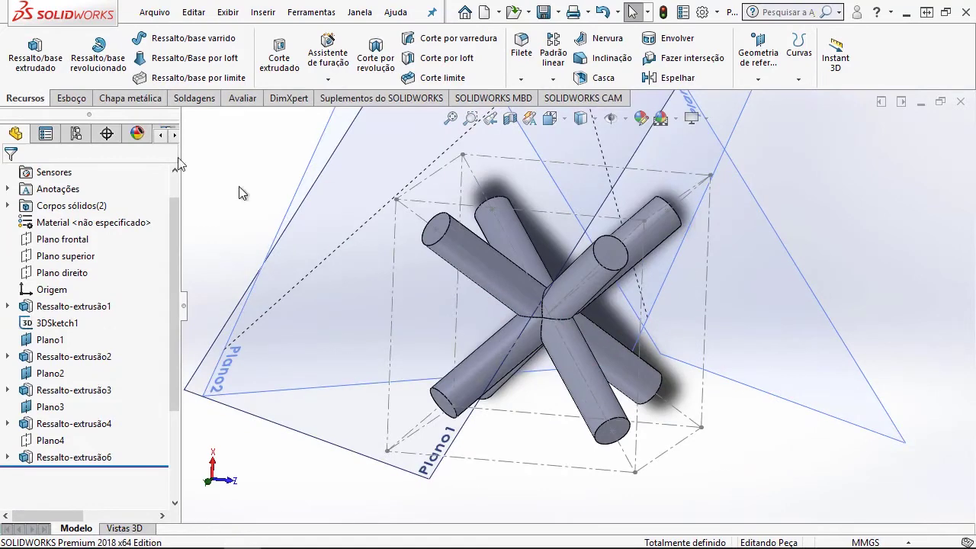
# Hide reference planes Plano2, Plano3 and Plano1.
pyautogui.scroll(3, 517, 223)
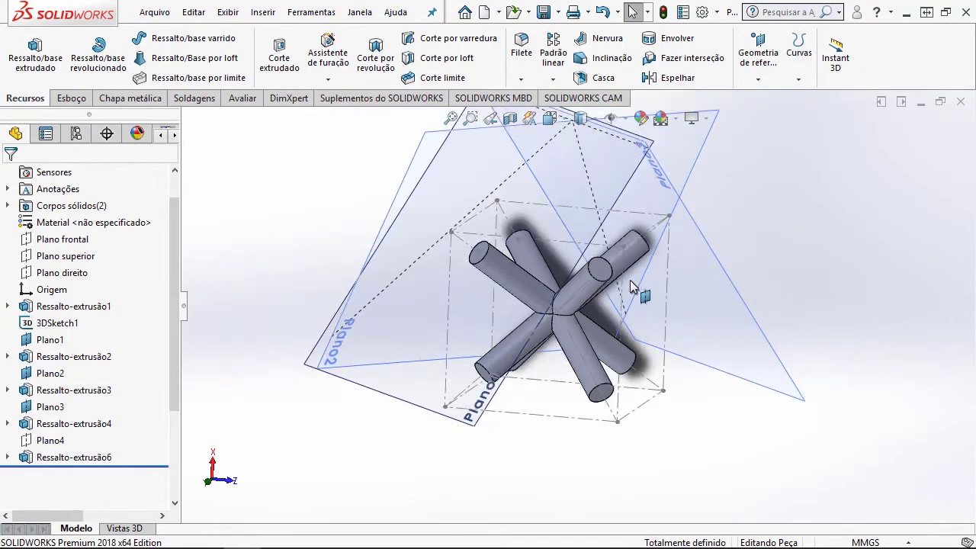
pyautogui.scroll(2, 630, 280)
pyautogui.scroll(2, 586, 315)
pyautogui.moveTo(586, 315)
pyautogui.mouseDown(button='middle')
pyautogui.moveTo(565, 326)
pyautogui.moveTo(603, 356)
pyautogui.mouseUp(button='middle')
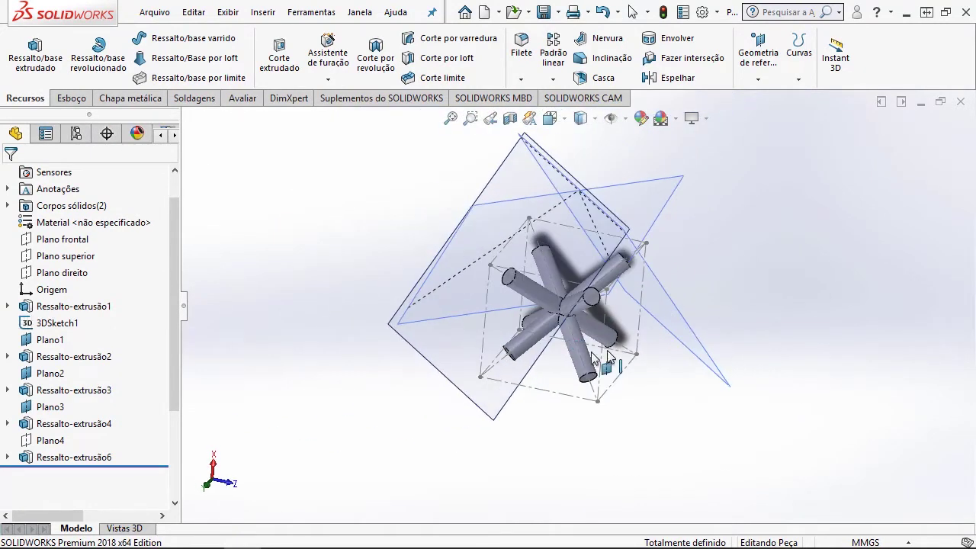
pyautogui.moveTo(678, 420)
pyautogui.mouseDown(button='middle')
pyautogui.moveTo(620, 287)
pyautogui.moveTo(657, 263)
pyautogui.moveTo(679, 283)
pyautogui.moveTo(670, 298)
pyautogui.mouseUp(button='middle')
pyautogui.rightClick(649, 197)
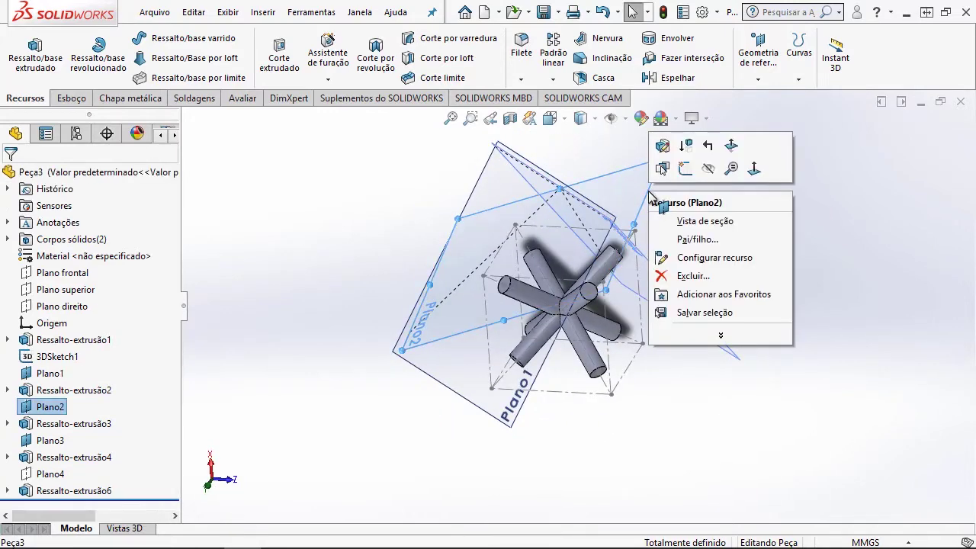
pyautogui.click(706, 175)
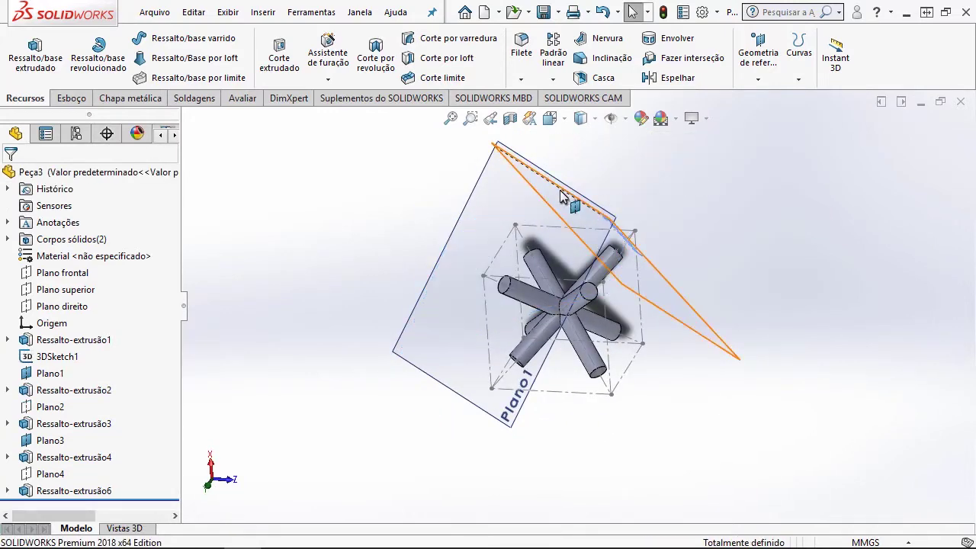
pyautogui.rightClick(562, 196)
pyautogui.click(620, 170)
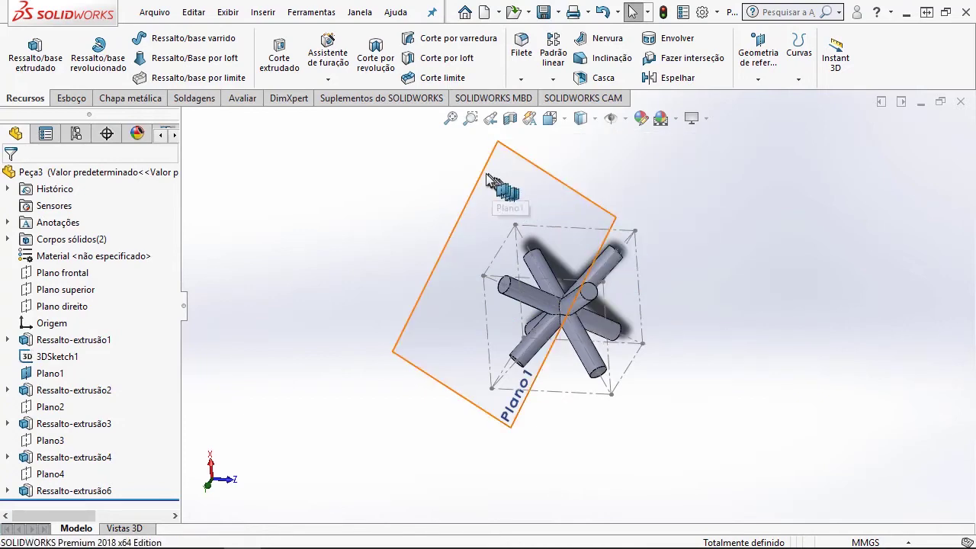
pyautogui.rightClick(488, 176)
pyautogui.click(544, 158)
# Orbit the six-armed part to inspect it, then select Plano superior in the tree.
pyautogui.scroll(-3, 577, 378)
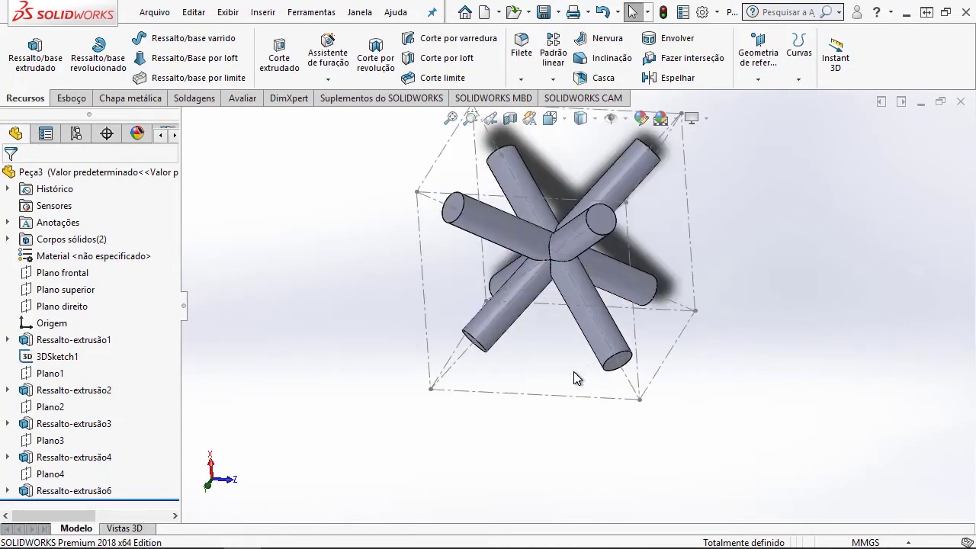
pyautogui.moveTo(577, 378); pyautogui.dragTo(575, 335, button='middle')
pyautogui.moveTo(535, 211); pyautogui.dragTo(533, 197, button='middle')
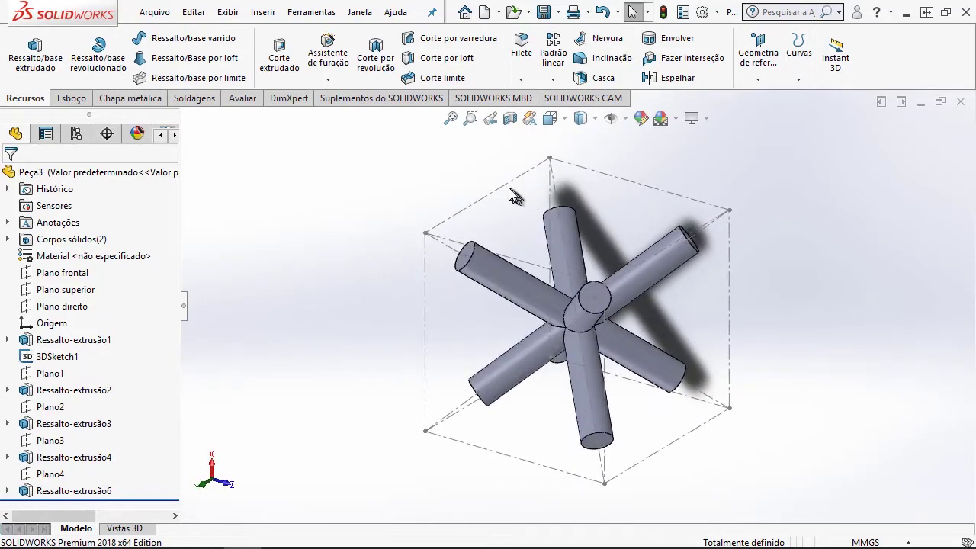
pyautogui.moveTo(515, 197); pyautogui.dragTo(587, 280, button='middle')
pyautogui.moveTo(573, 427)
pyautogui.mouseDown(button='middle')
pyautogui.moveTo(579, 244)
pyautogui.moveTo(640, 282)
pyautogui.moveTo(545, 344)
pyautogui.moveTo(554, 323)
pyautogui.mouseUp(button='middle')
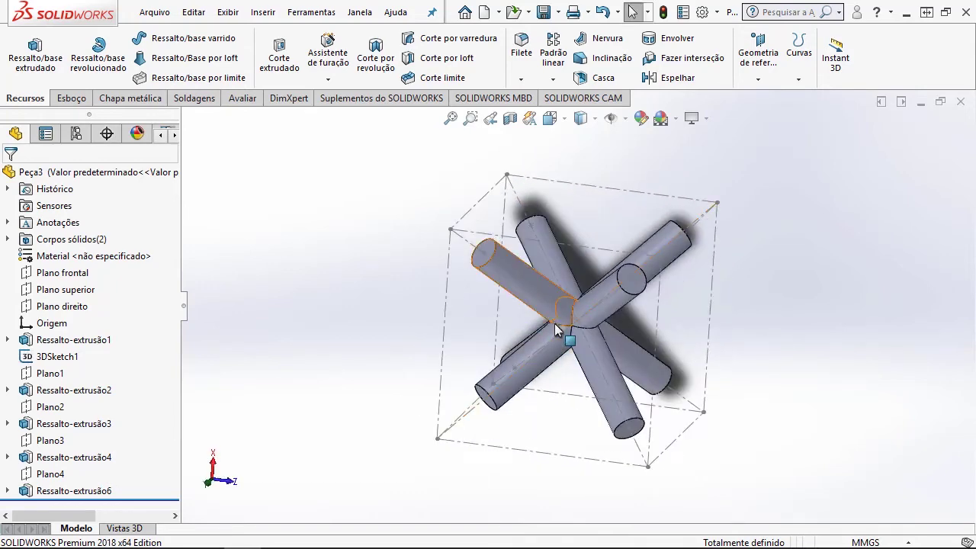
pyautogui.click(69, 294)
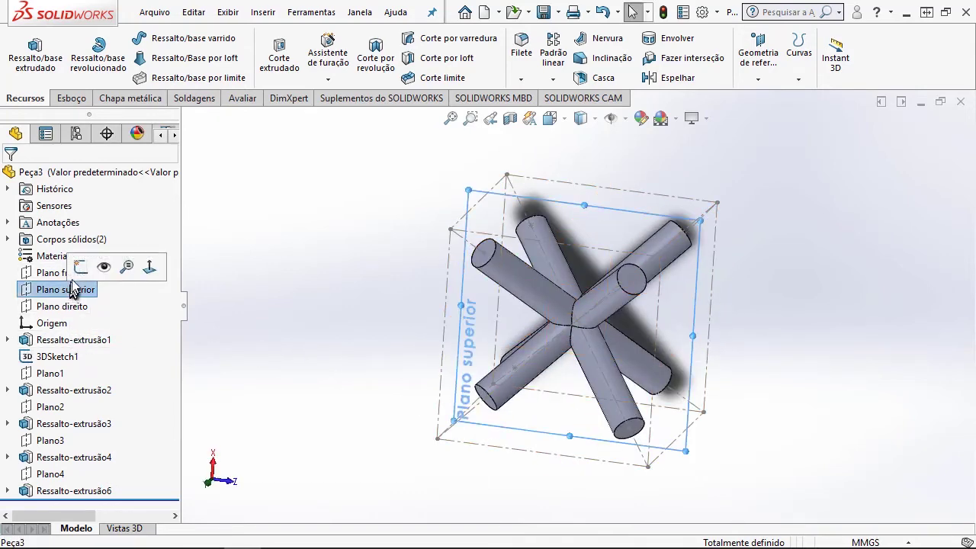
# Start a sketch on Plano superior, viewed normal to it in hidden-lines wireframe.
pyautogui.click(77, 271)
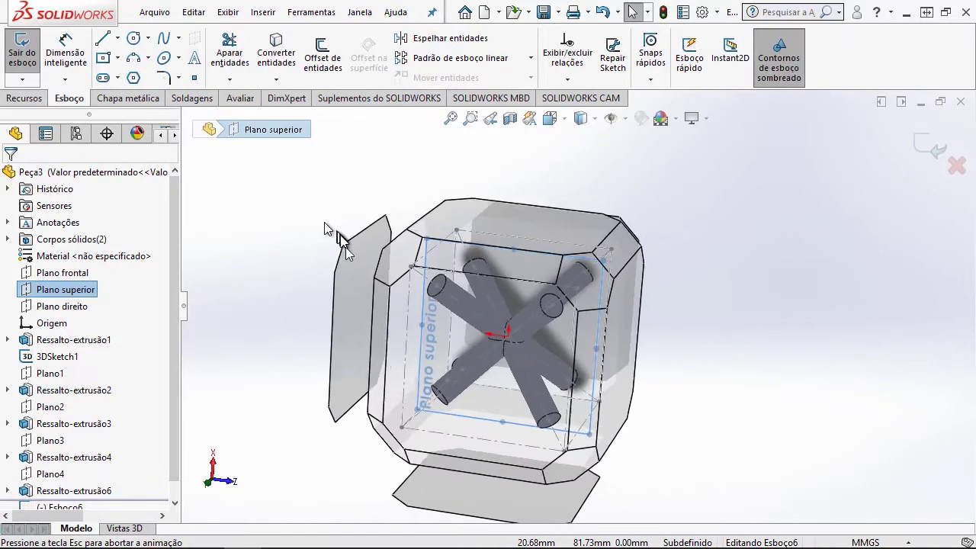
pyautogui.click(385, 385)
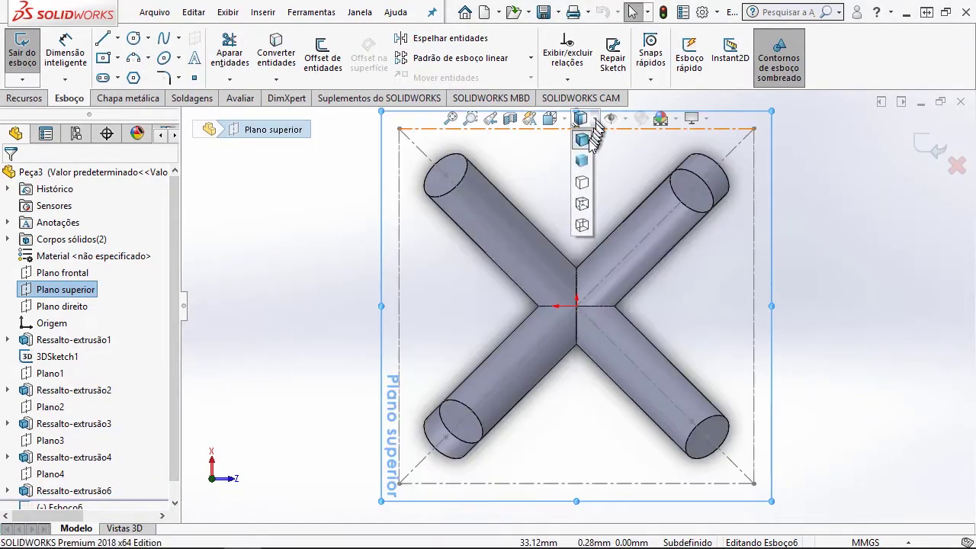
pyautogui.click(582, 203)
pyautogui.scroll(4, 615, 309)
pyautogui.scroll(2, 614, 309)
pyautogui.scroll(-5, 602, 308)
pyautogui.scroll(-3, 622, 290)
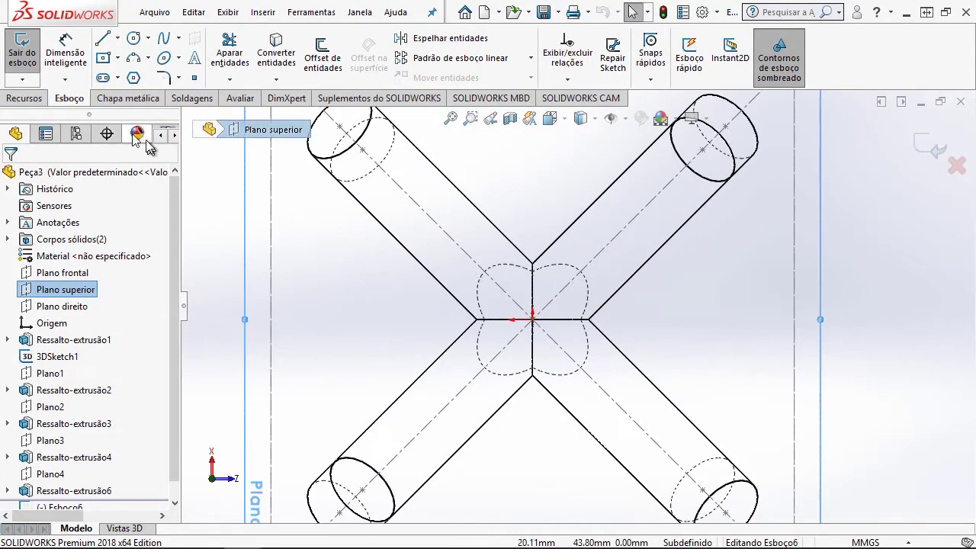
# Draw a circle centred on the origin and dimension it to 26 mm diameter.
pyautogui.click(134, 40)
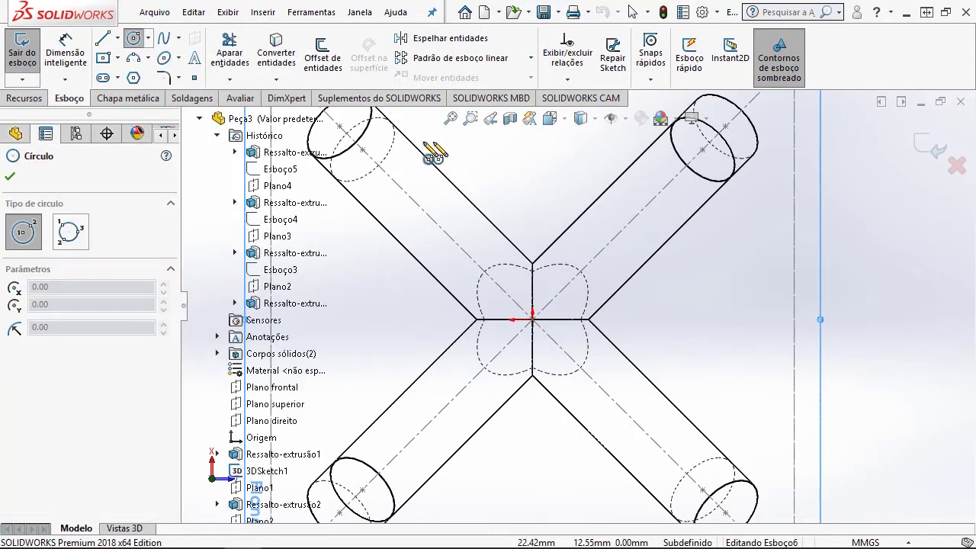
pyautogui.scroll(-3, 572, 339)
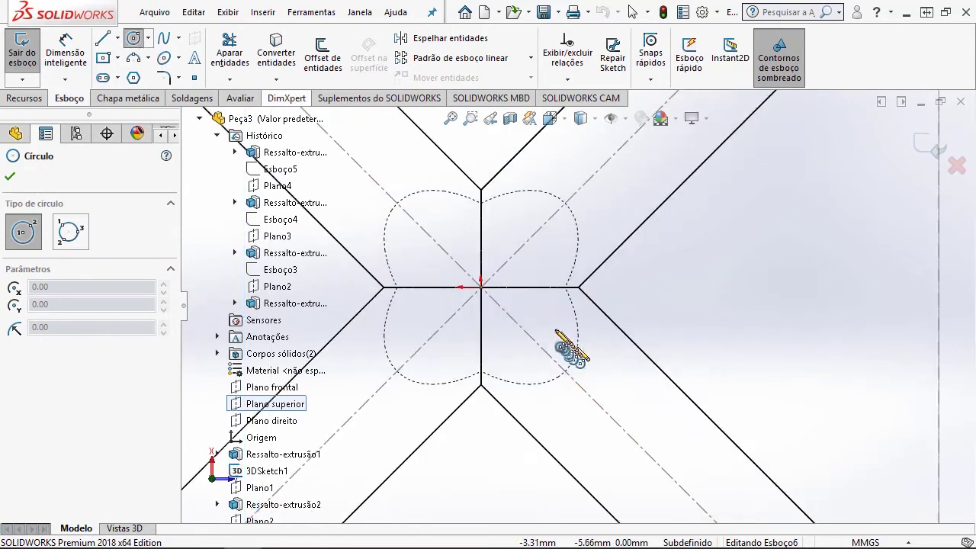
pyautogui.scroll(5, 572, 339)
pyautogui.click(538, 299)
pyautogui.click(630, 309)
pyautogui.click(66, 52)
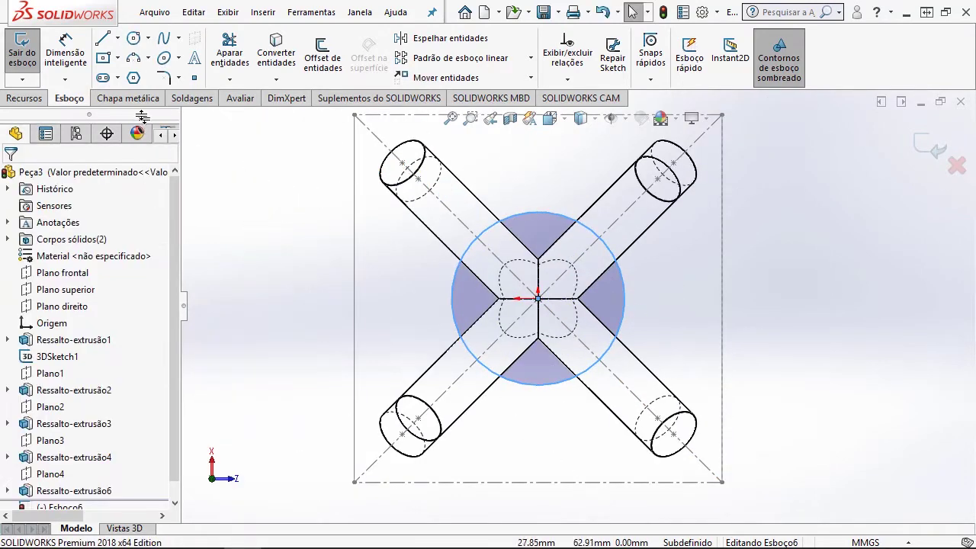
pyautogui.click(536, 222)
pyautogui.click(544, 181)
pyautogui.write('2')
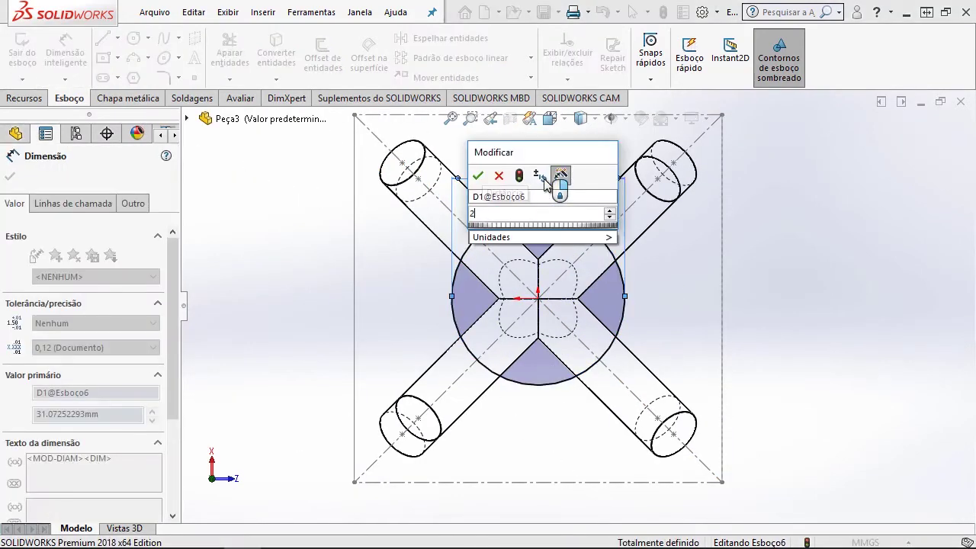
pyautogui.press('Return')
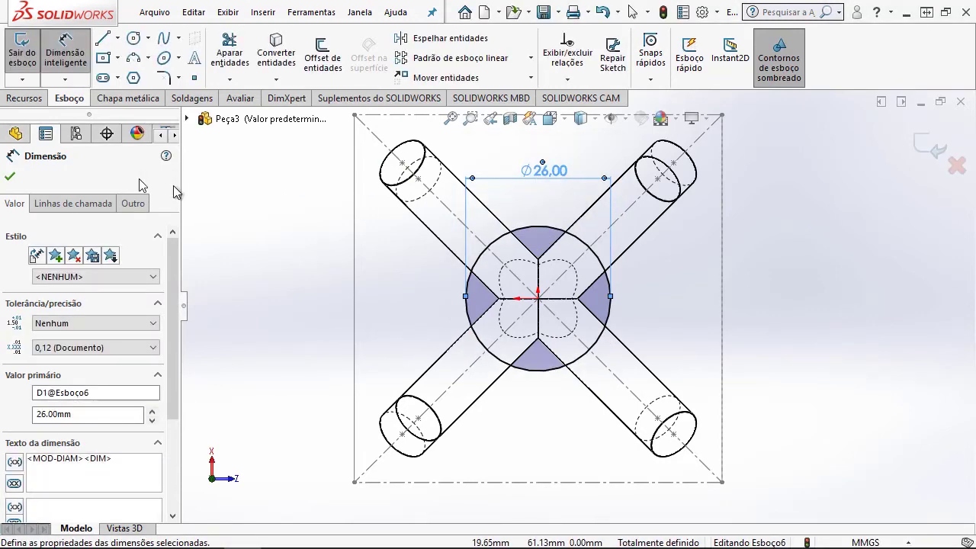
# Add a horizontal construction line through the circle and trim away its lower half.
pyautogui.press('l')
pyautogui.scroll(3, 540, 314)
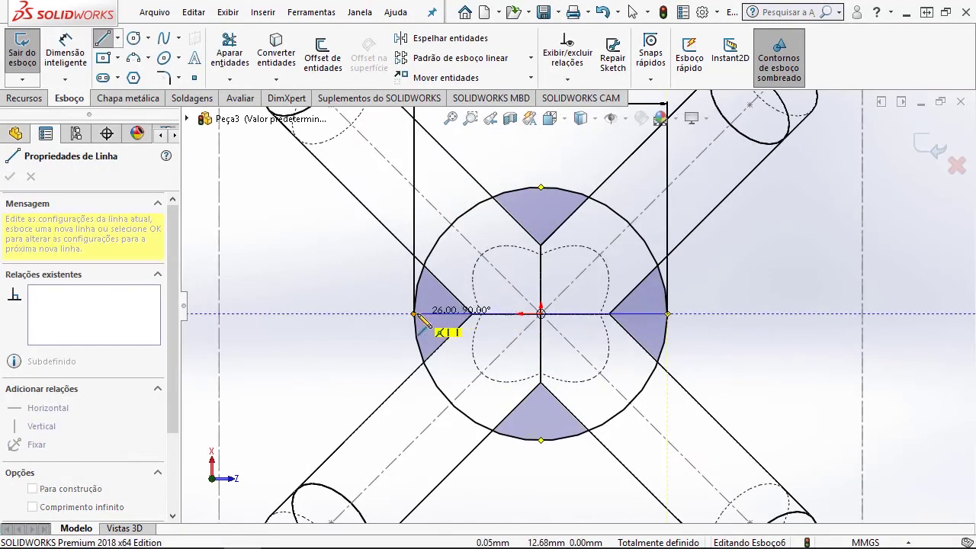
pyautogui.doubleClick(308, 313)
pyautogui.press('Escape')
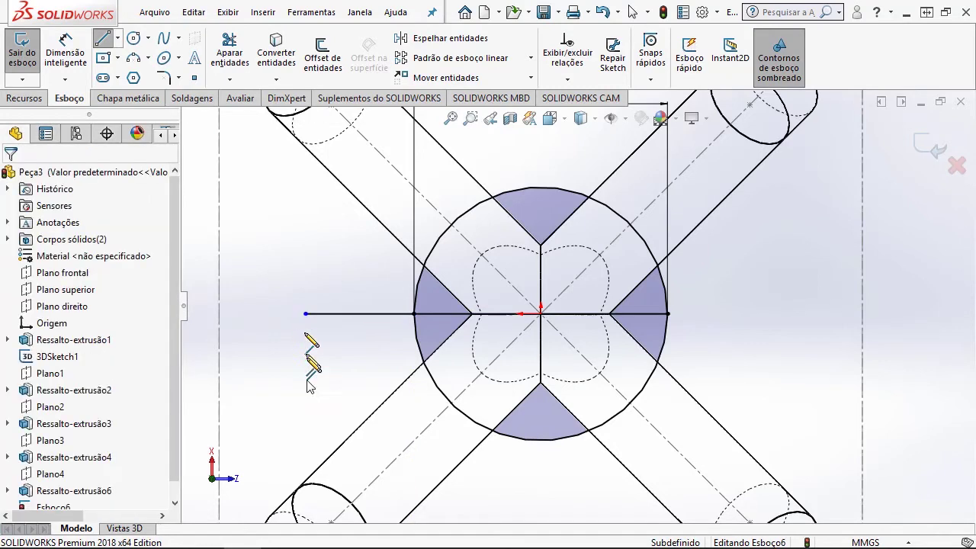
pyautogui.click(365, 314)
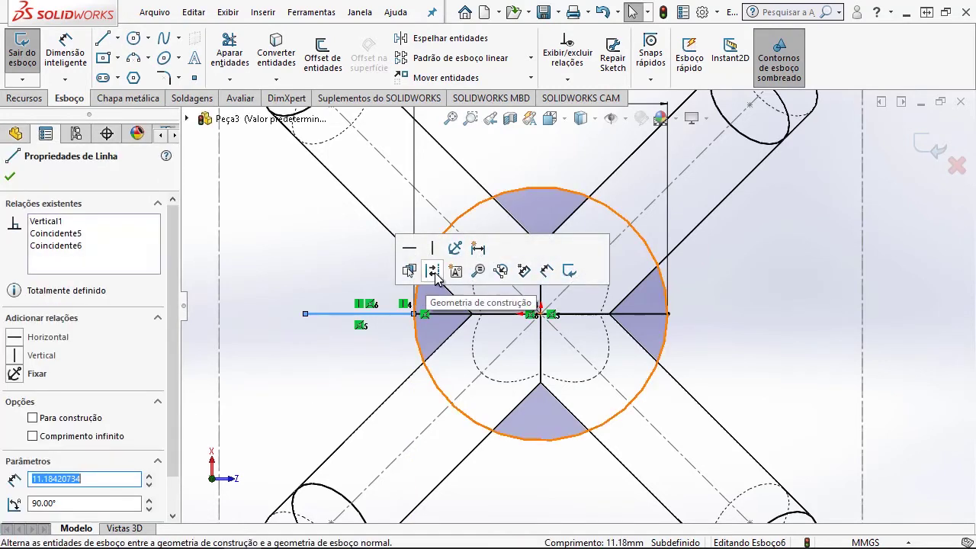
pyautogui.click(431, 273)
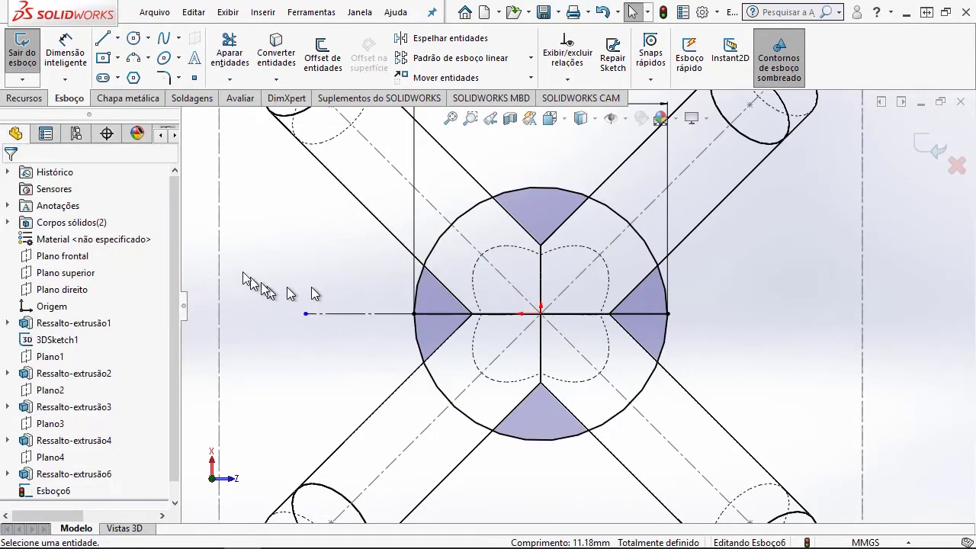
pyautogui.click(231, 59)
pyautogui.moveTo(349, 371); pyautogui.dragTo(424, 349)
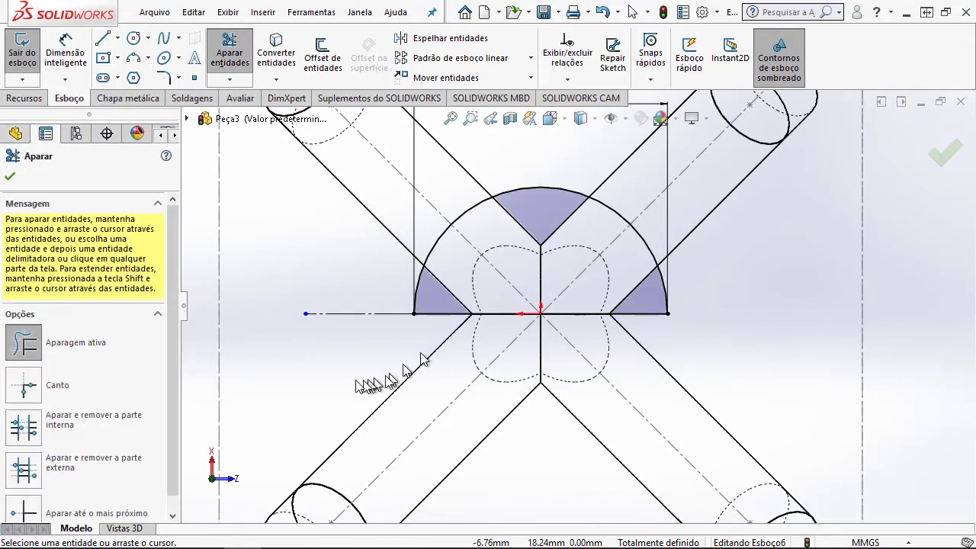
pyautogui.click(11, 177)
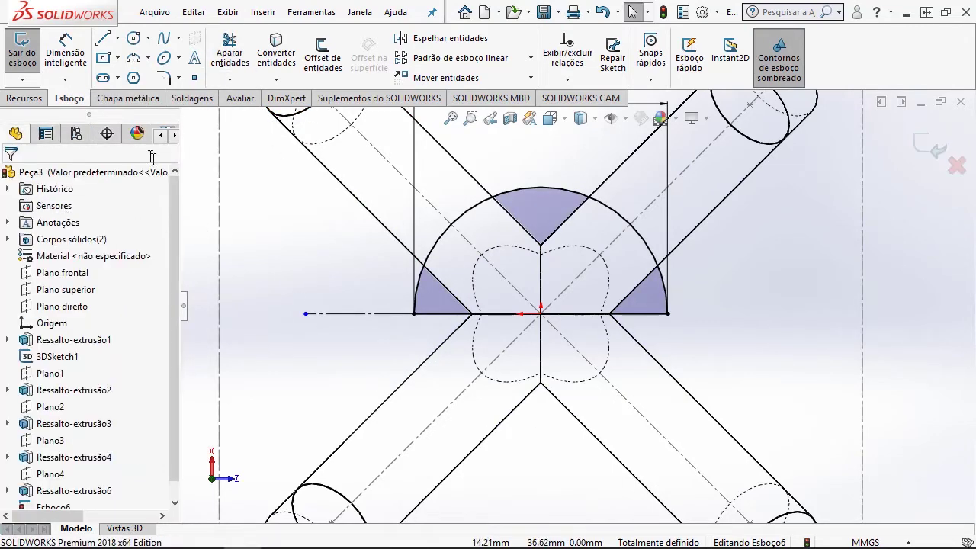
# Revolve the semicircle into a Ø26 mm sphere as Revolução1 and display it shaded with edges.
pyautogui.click(27, 99)
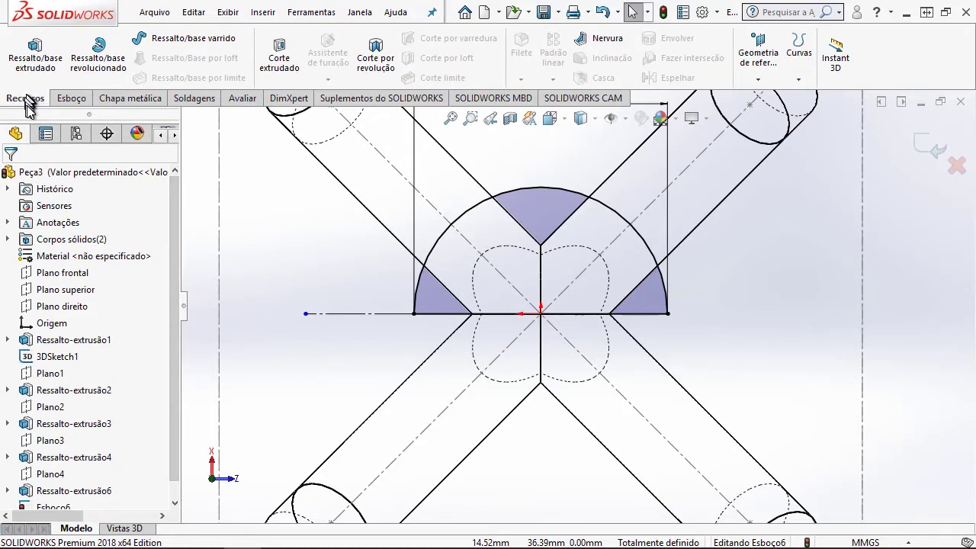
pyautogui.click(103, 68)
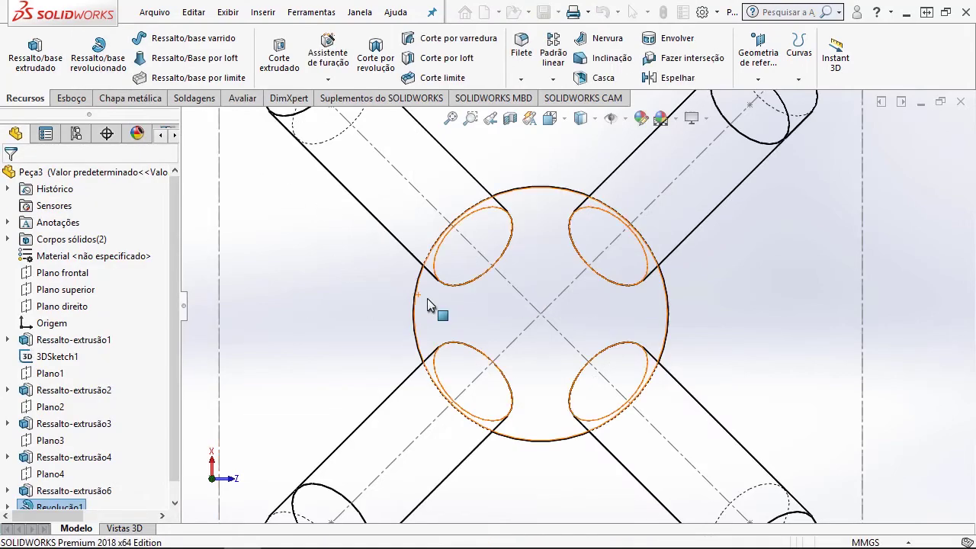
pyautogui.moveTo(653, 320)
pyautogui.mouseDown(button='middle')
pyautogui.moveTo(694, 317)
pyautogui.moveTo(640, 236)
pyautogui.mouseUp(button='middle')
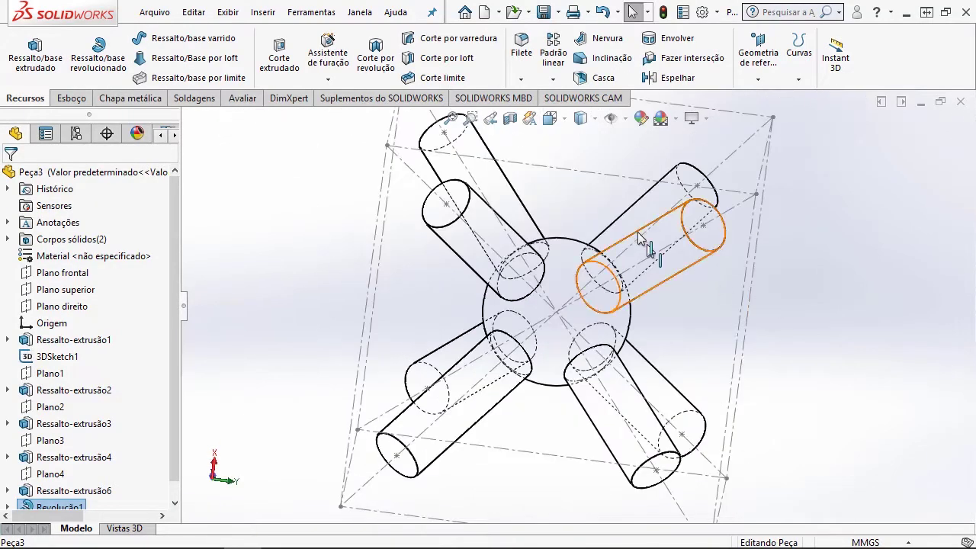
pyautogui.click(581, 139)
pyautogui.moveTo(632, 294); pyautogui.dragTo(560, 317, button='middle')
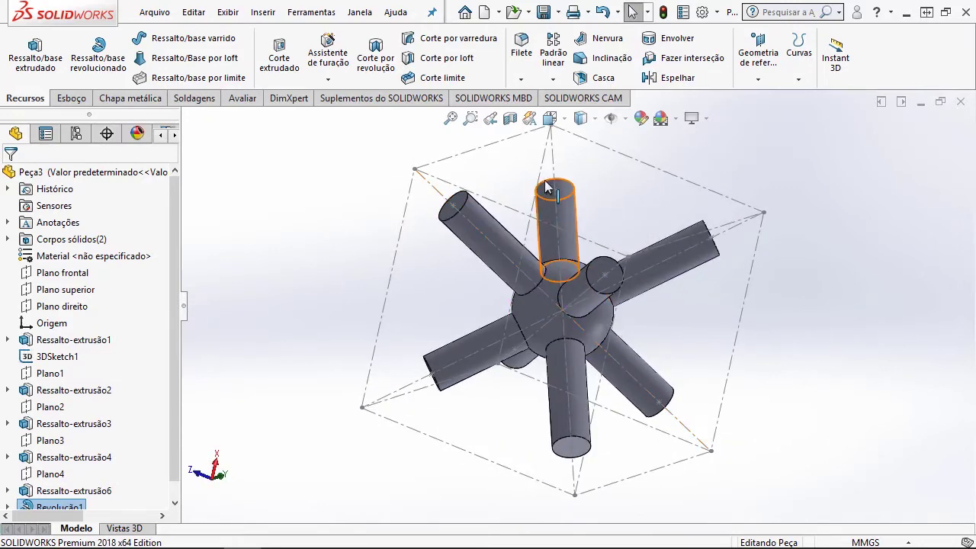
# Hide the 3DSketch1 wireframe cube so only the arms and sphere remain.
pyautogui.rightClick(472, 156)
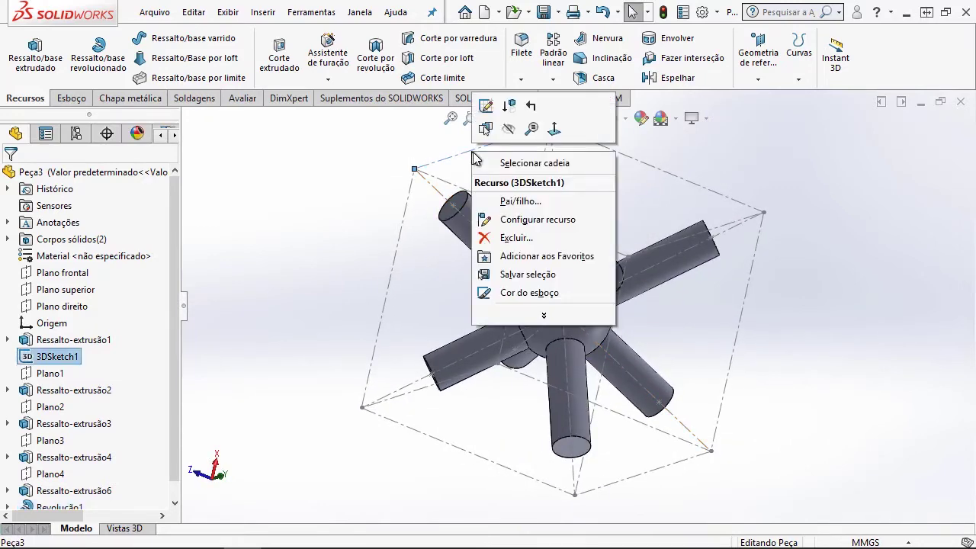
pyautogui.click(507, 131)
pyautogui.moveTo(509, 253)
pyautogui.mouseDown(button='middle')
pyautogui.moveTo(648, 258)
pyautogui.moveTo(587, 309)
pyautogui.moveTo(545, 282)
pyautogui.moveTo(570, 267)
pyautogui.moveTo(564, 288)
pyautogui.moveTo(592, 303)
pyautogui.moveTo(580, 289)
pyautogui.mouseUp(button='middle')
# Fillet the sphere face with a 3 mm radius to blend the hub into all six arms.
pyautogui.click(521, 45)
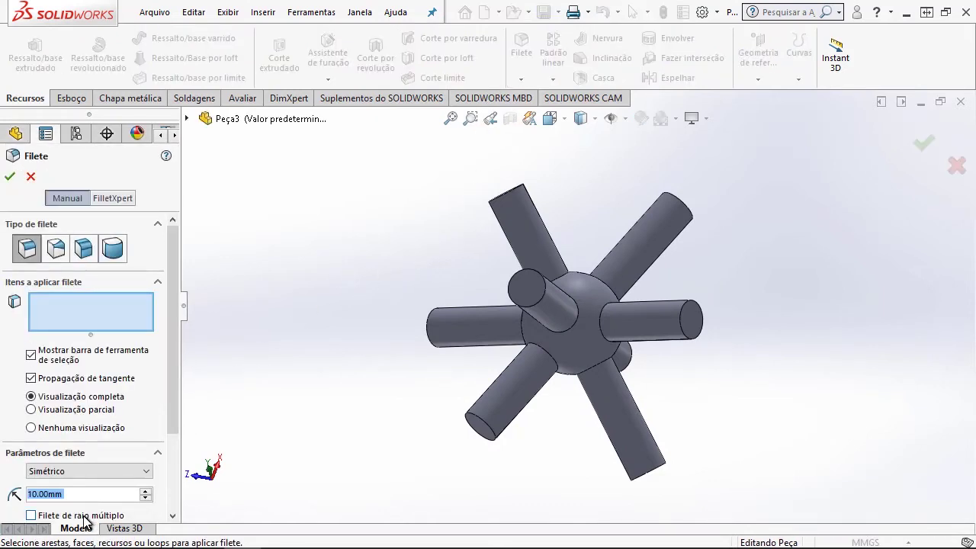
pyautogui.scroll(-2, 581, 313)
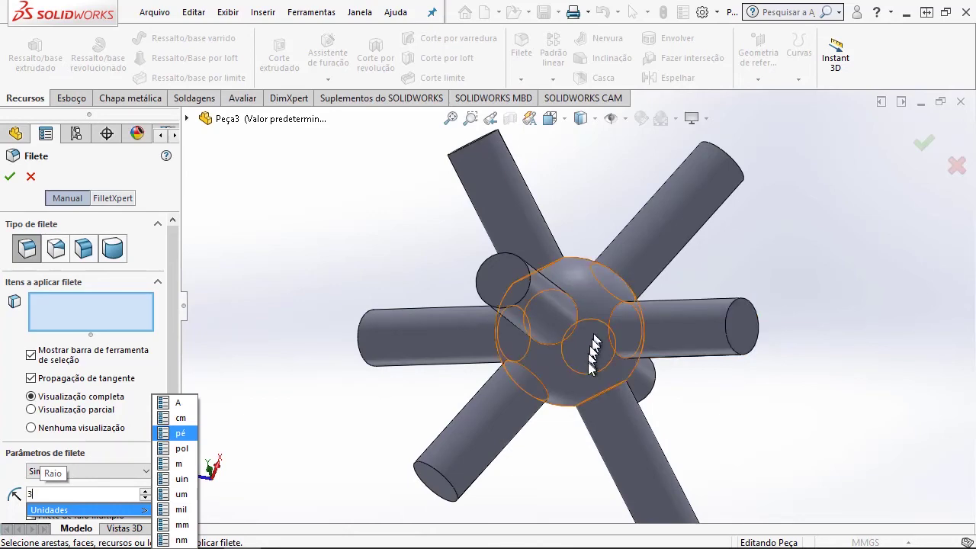
pyautogui.click(577, 282)
pyautogui.click(577, 283)
pyautogui.moveTo(577, 283)
pyautogui.mouseDown(button='middle')
pyautogui.moveTo(893, 279)
pyautogui.moveTo(856, 251)
pyautogui.moveTo(816, 272)
pyautogui.moveTo(838, 275)
pyautogui.mouseUp(button='middle')
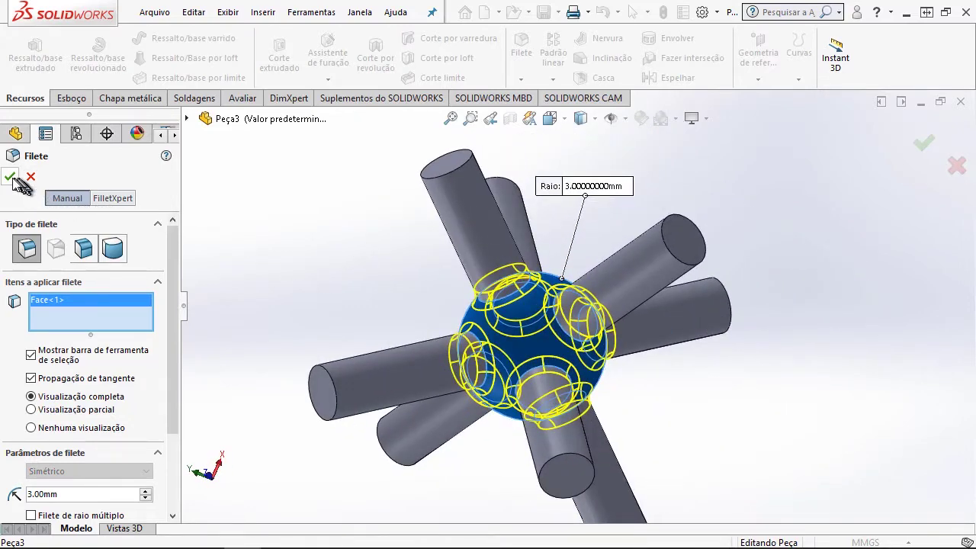
pyautogui.press('Return')
pyautogui.scroll(5, 686, 349)
pyautogui.moveTo(686, 348)
pyautogui.mouseDown(button='middle')
pyautogui.moveTo(675, 356)
pyautogui.moveTo(686, 404)
pyautogui.mouseUp(button='middle')
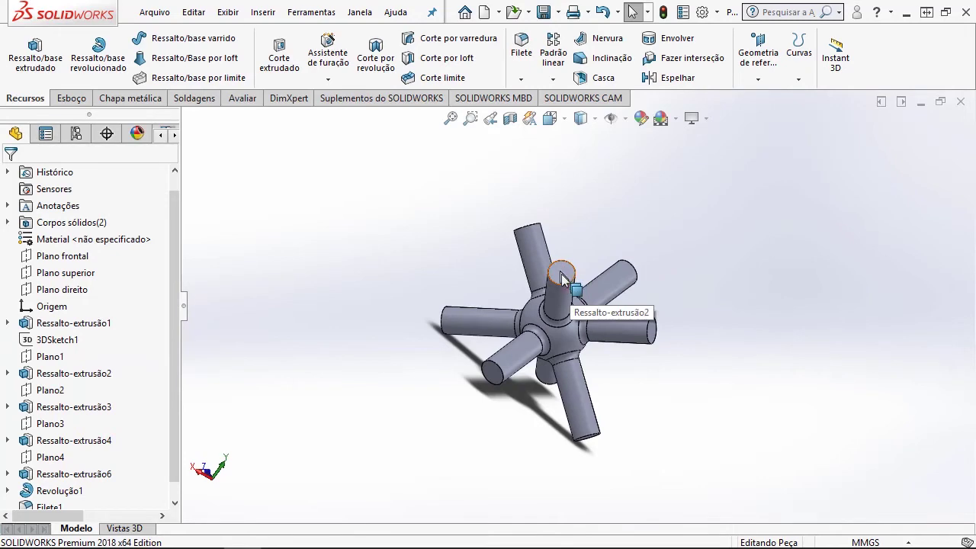
pyautogui.scroll(-3, 568, 284)
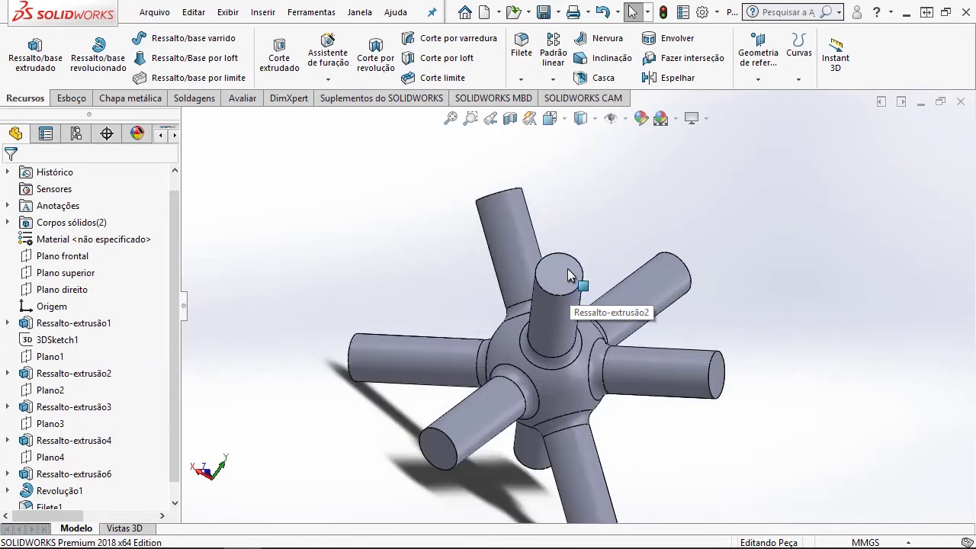
pyautogui.moveTo(567, 270)
pyautogui.mouseDown(button='middle')
pyautogui.moveTo(669, 266)
pyautogui.moveTo(514, 338)
pyautogui.mouseUp(button='middle')
pyautogui.scroll(3, 513, 338)
pyautogui.click(70, 98)
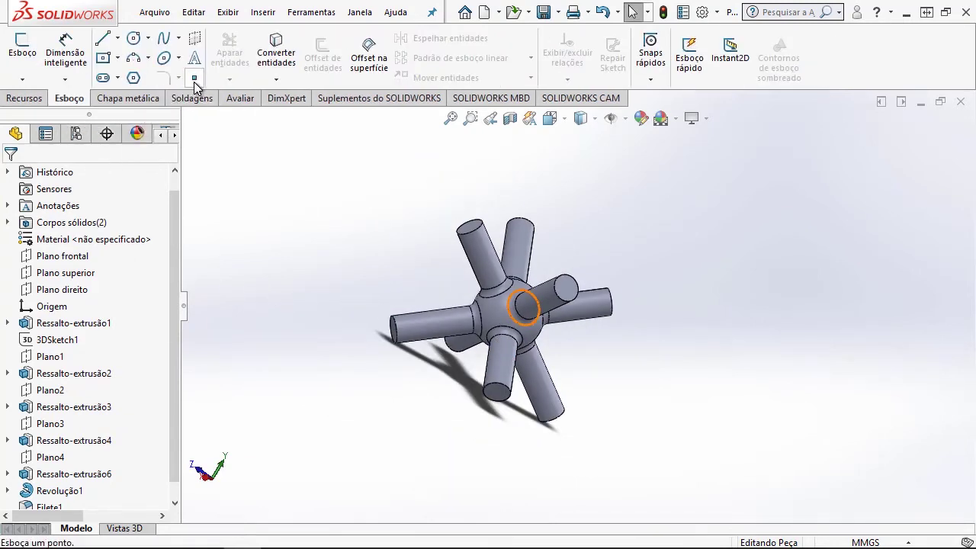
# Sketch a centre point on the first arm's end face and exit the sketch.
pyautogui.click(22, 45)
pyautogui.scroll(-3, 549, 304)
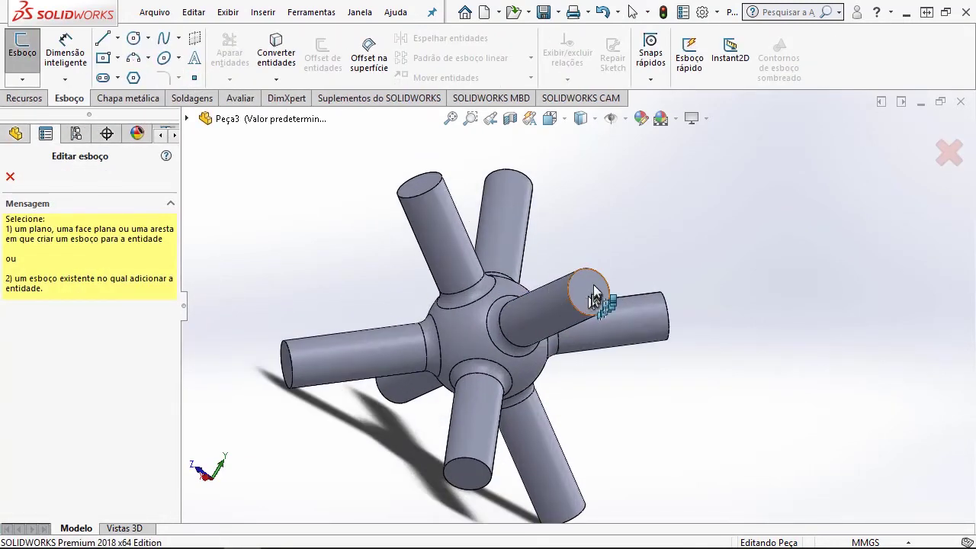
pyautogui.click(595, 296)
pyautogui.scroll(-3, 601, 304)
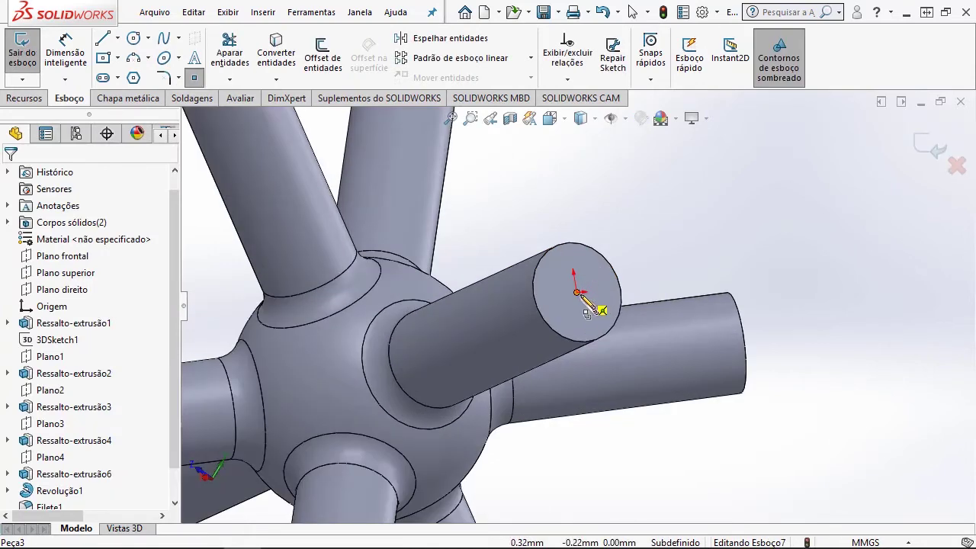
pyautogui.click(578, 292)
pyautogui.scroll(3, 610, 298)
pyautogui.scroll(1, 686, 259)
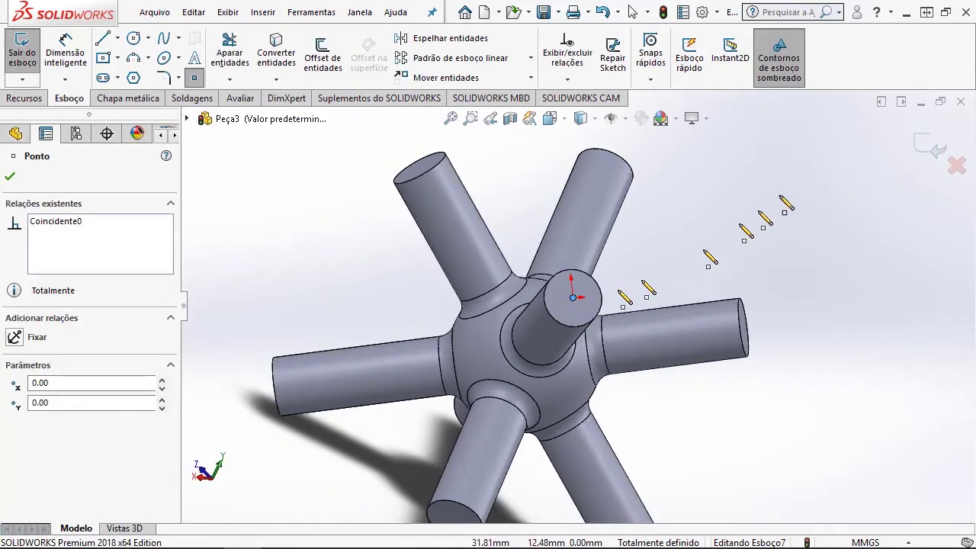
pyautogui.click(914, 154)
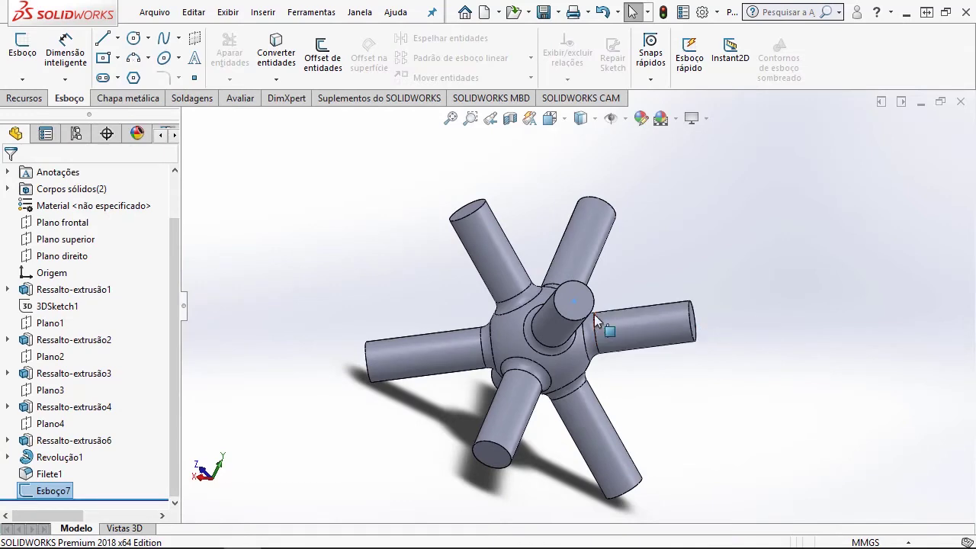
# Add centre-point sketches on the right arm's end face and the next arm end.
pyautogui.moveTo(629, 279); pyautogui.dragTo(643, 277, button='middle')
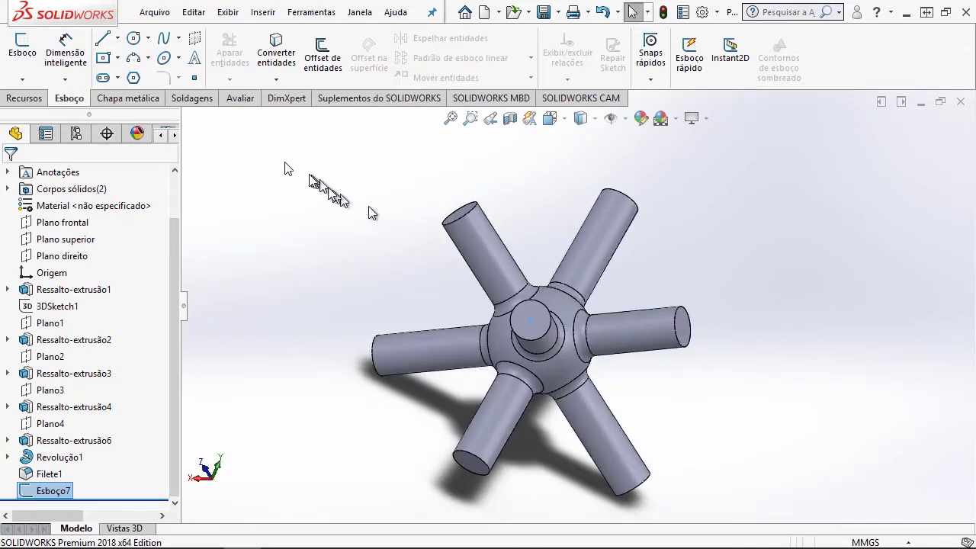
pyautogui.click(684, 328)
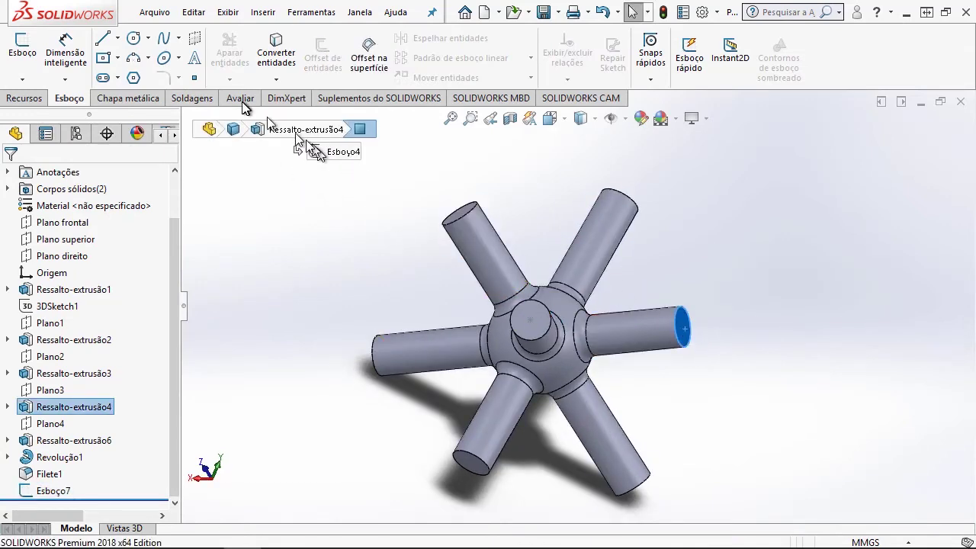
pyautogui.click(22, 46)
pyautogui.click(670, 365)
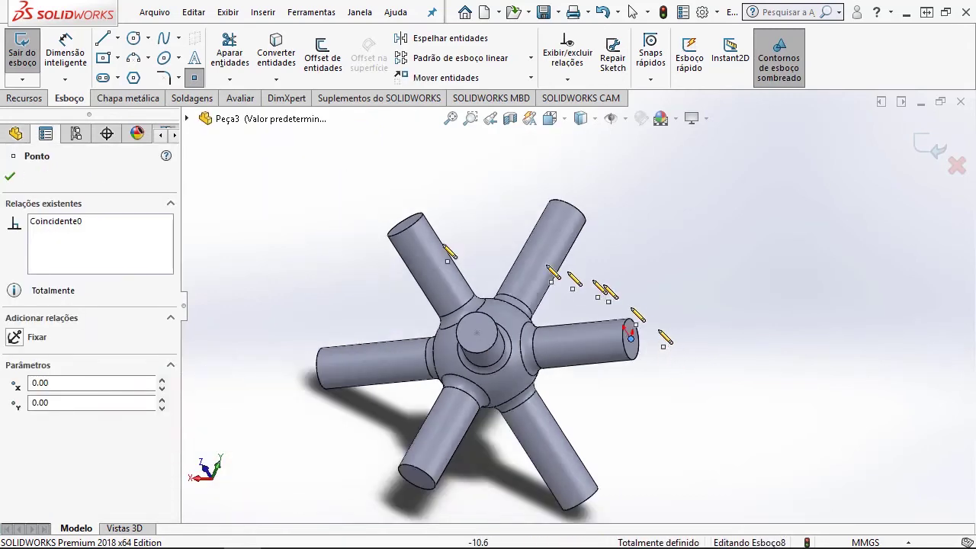
pyautogui.click(539, 232)
pyautogui.click(22, 46)
pyautogui.click(545, 229)
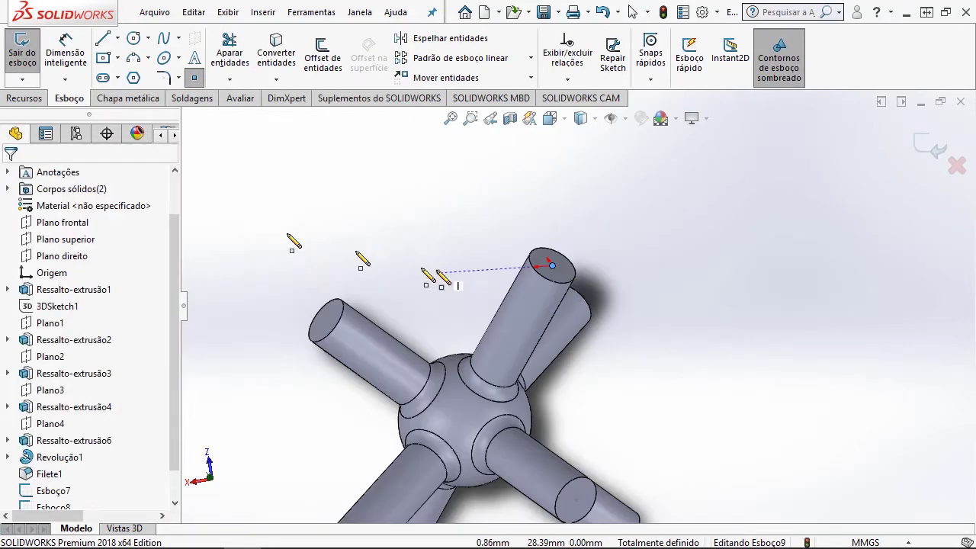
pyautogui.click(425, 316)
pyautogui.click(22, 45)
pyautogui.click(419, 308)
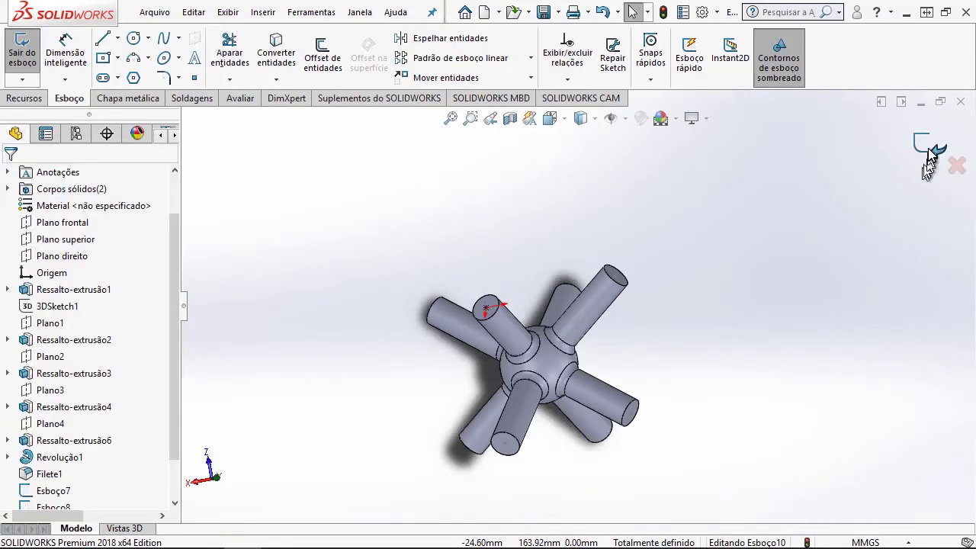
pyautogui.click(528, 421)
# Place centre-point sketches on the remaining arm end faces.
pyautogui.click(22, 46)
pyautogui.click(479, 257)
pyautogui.click(23, 45)
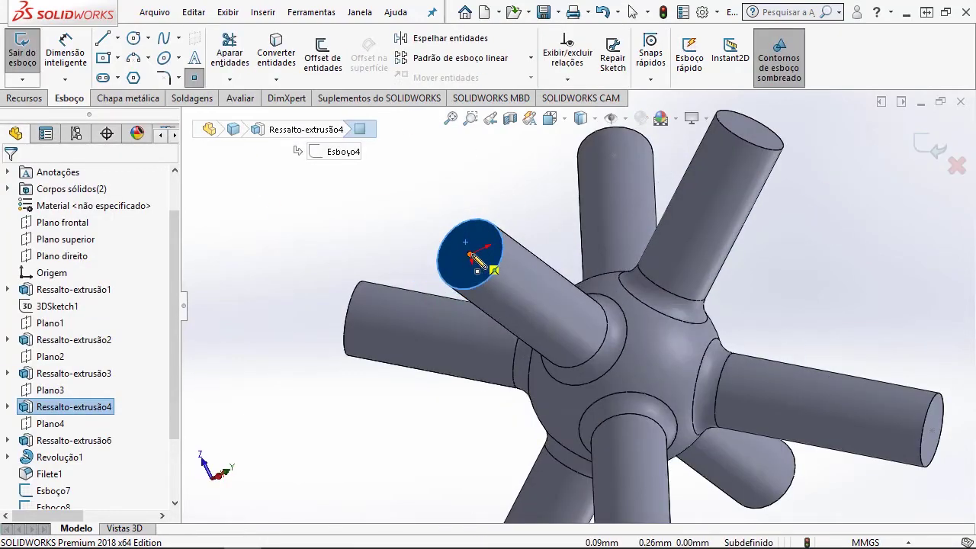
pyautogui.click(488, 267)
pyautogui.click(22, 46)
pyautogui.click(302, 315)
pyautogui.click(22, 45)
pyautogui.click(22, 46)
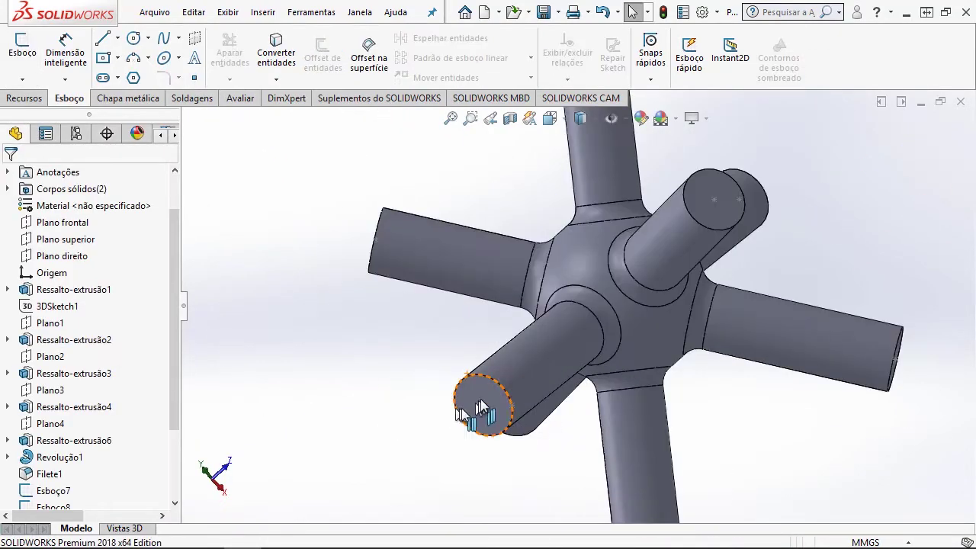
pyautogui.click(463, 402)
pyautogui.click(22, 46)
pyautogui.click(503, 413)
pyautogui.click(22, 46)
# Orbit the model to review the arm ends from several orientations.
pyautogui.moveTo(577, 261)
pyautogui.mouseDown(button='middle')
pyautogui.moveTo(564, 333)
pyautogui.moveTo(511, 276)
pyautogui.mouseUp(button='middle')
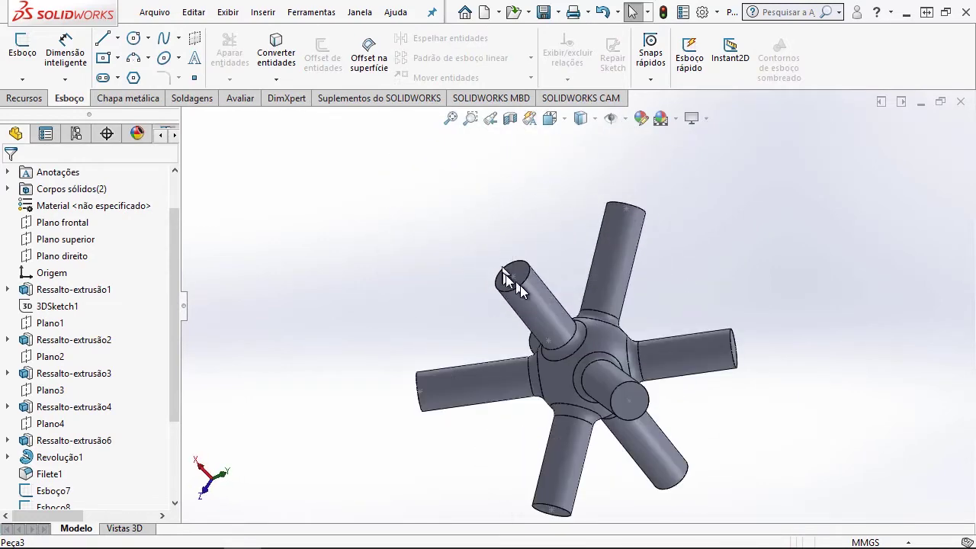
pyautogui.scroll(-2, 512, 276)
pyautogui.scroll(-2, 522, 285)
pyautogui.scroll(1, 524, 288)
pyautogui.scroll(3, 529, 305)
pyautogui.moveTo(529, 304)
pyautogui.mouseDown(button='middle')
pyautogui.moveTo(590, 274)
pyautogui.moveTo(692, 279)
pyautogui.moveTo(738, 196)
pyautogui.mouseUp(button='middle')
pyautogui.moveTo(584, 283)
pyautogui.mouseDown(button='middle')
pyautogui.moveTo(697, 261)
pyautogui.moveTo(682, 266)
pyautogui.moveTo(670, 252)
pyautogui.mouseUp(button='middle')
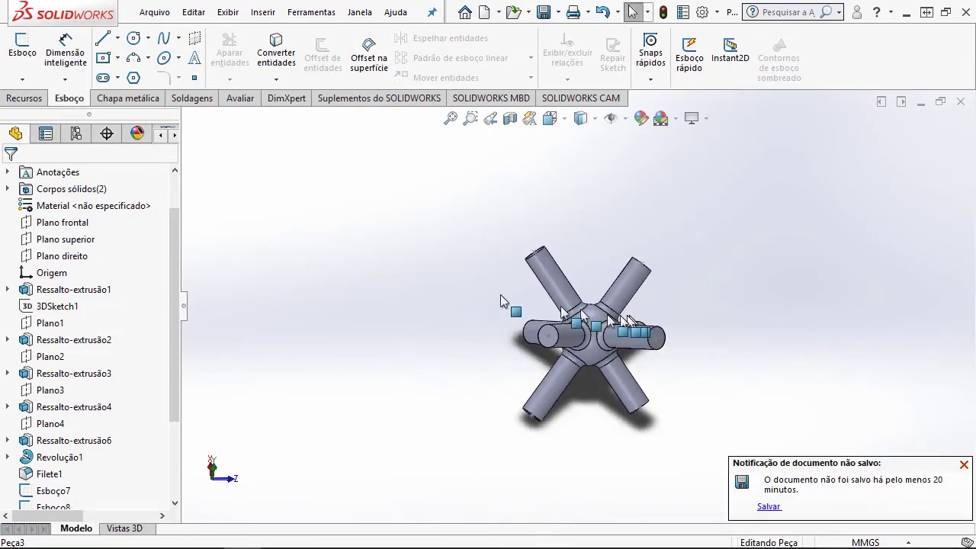
pyautogui.click(23, 97)
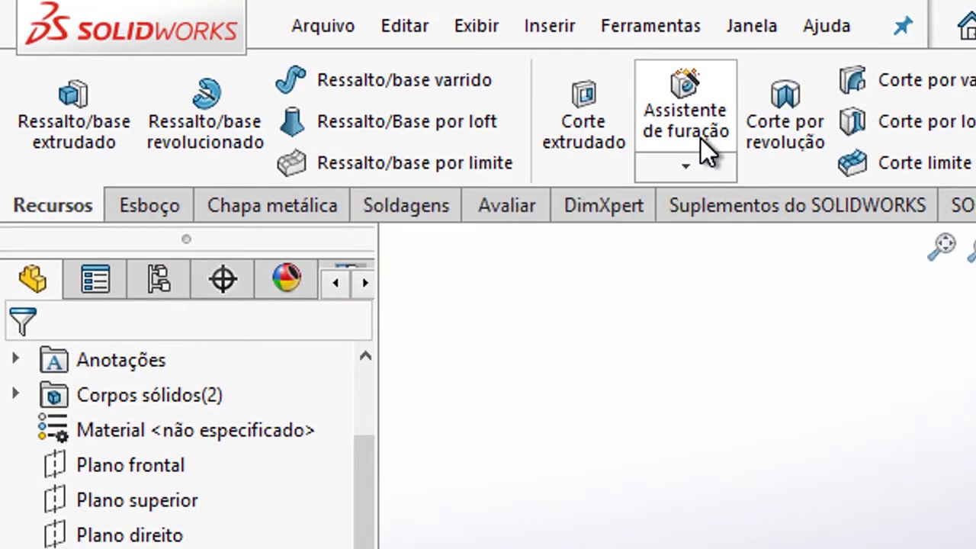
# Set up a countersink hole in Hole Wizard, positioned with a 3D sketch.
pyautogui.click(697, 137)
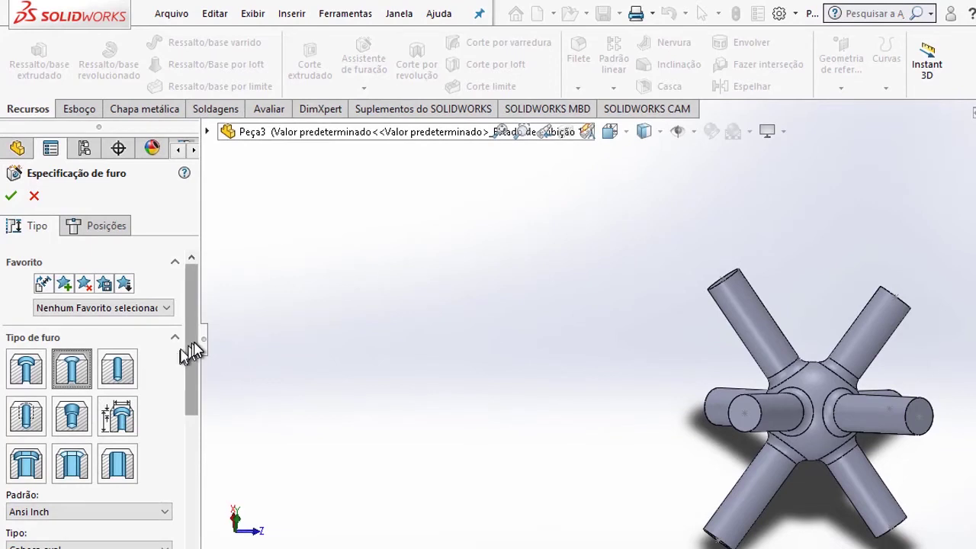
pyautogui.scroll(-2, 187, 352)
pyautogui.scroll(-3, 187, 352)
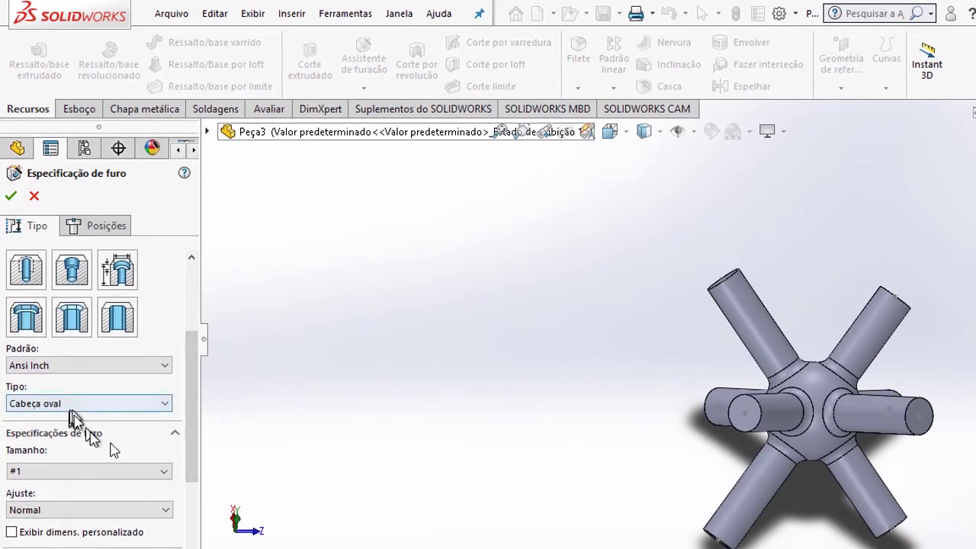
pyautogui.click(108, 238)
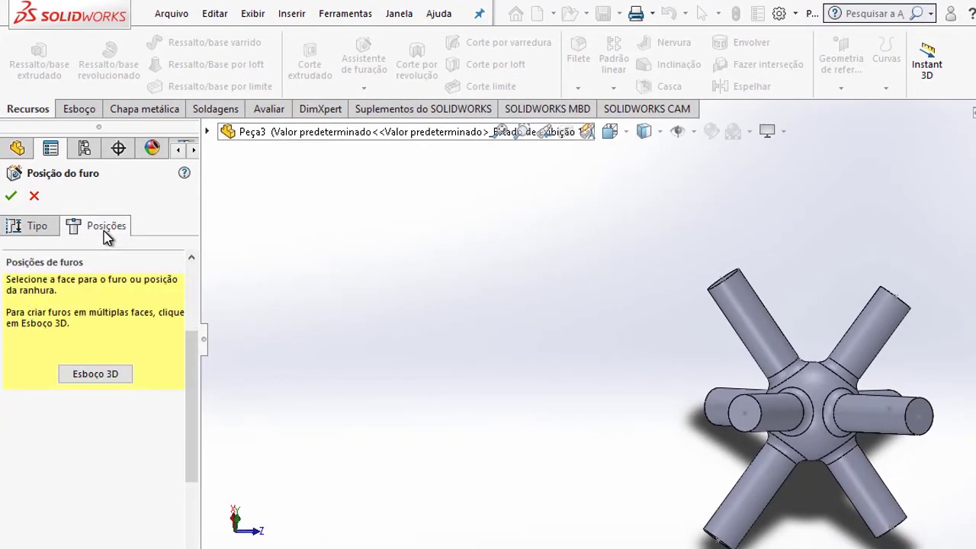
pyautogui.click(107, 374)
# Place hole points on the upper and left arm end faces.
pyautogui.scroll(3, 663, 336)
pyautogui.moveTo(679, 333); pyautogui.dragTo(701, 415, button='middle')
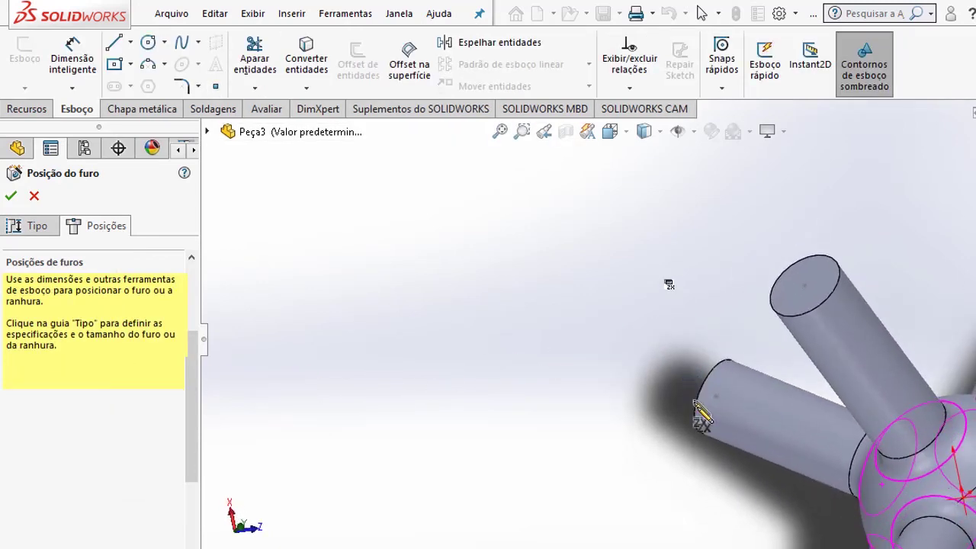
pyautogui.scroll(2, 839, 320)
pyautogui.scroll(2, 823, 310)
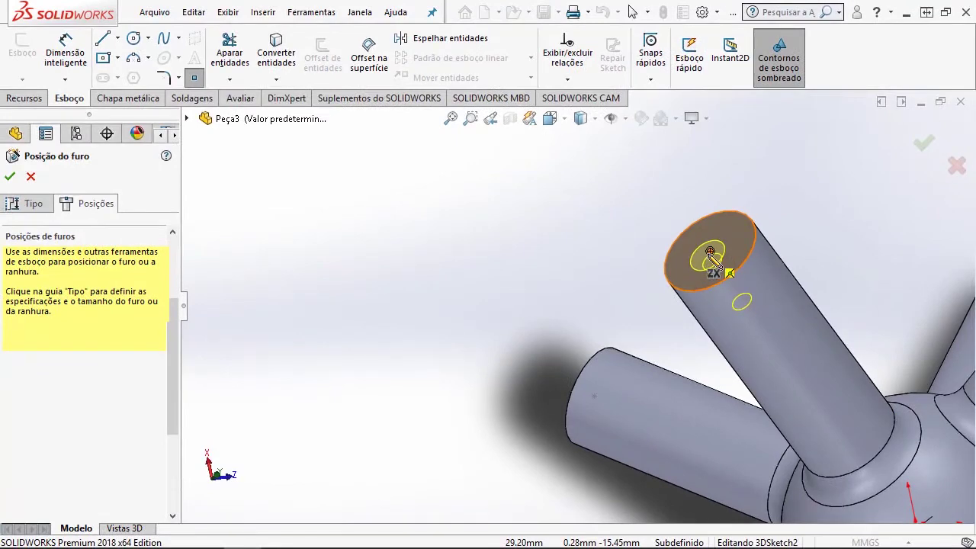
pyautogui.click(709, 253)
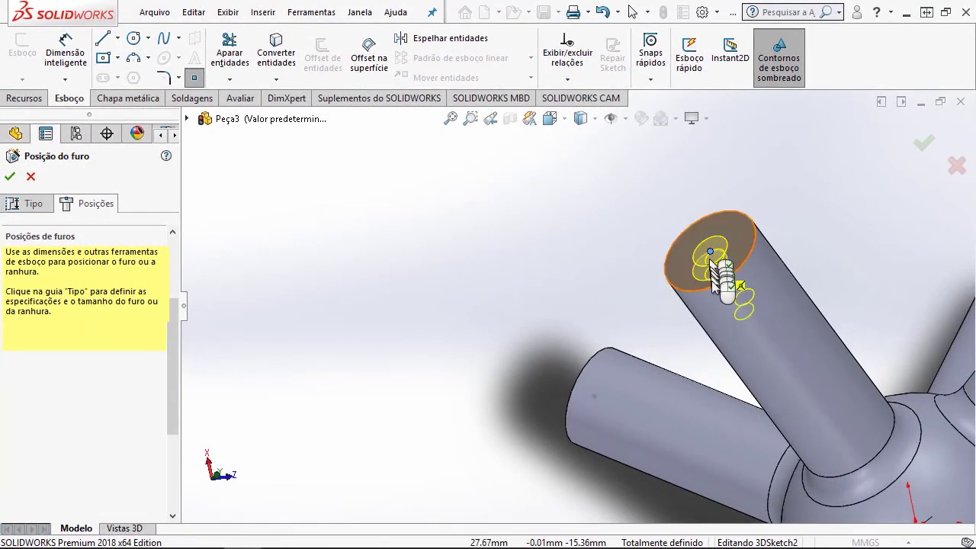
pyautogui.scroll(-3, 711, 259)
pyautogui.scroll(-2, 686, 304)
pyautogui.scroll(2, 663, 366)
pyautogui.scroll(1, 656, 382)
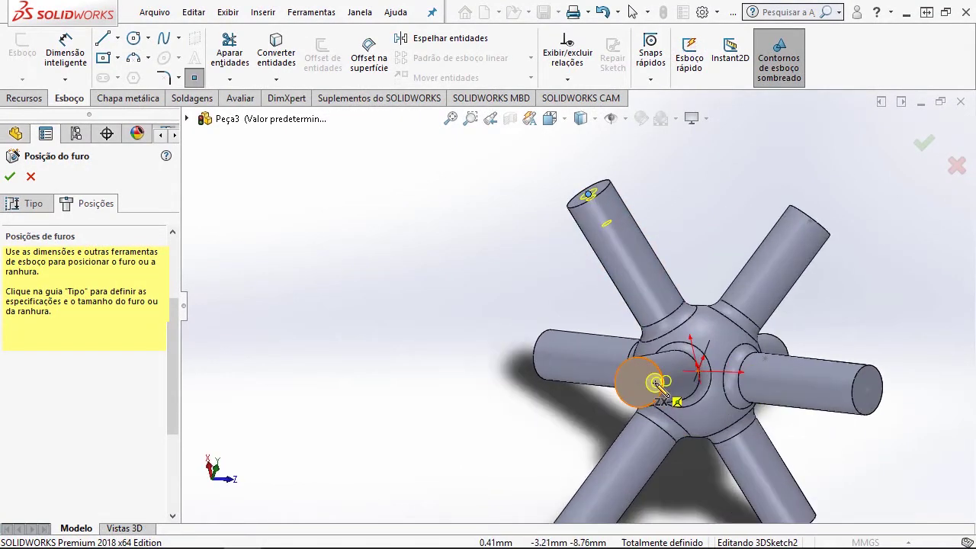
pyautogui.scroll(-2, 654, 381)
pyautogui.scroll(-2, 644, 366)
pyautogui.scroll(-2, 639, 351)
pyautogui.click(638, 348)
# Reach the remaining arm ends, create the countersunk holes, and inspect the hub hole.
pyautogui.scroll(3, 663, 381)
pyautogui.moveTo(676, 388)
pyautogui.mouseDown(button='middle')
pyautogui.moveTo(692, 228)
pyautogui.moveTo(758, 331)
pyautogui.moveTo(555, 392)
pyautogui.mouseUp(button='middle')
pyautogui.scroll(-2, 756, 330)
pyautogui.scroll(3, 556, 391)
pyautogui.scroll(1, 544, 374)
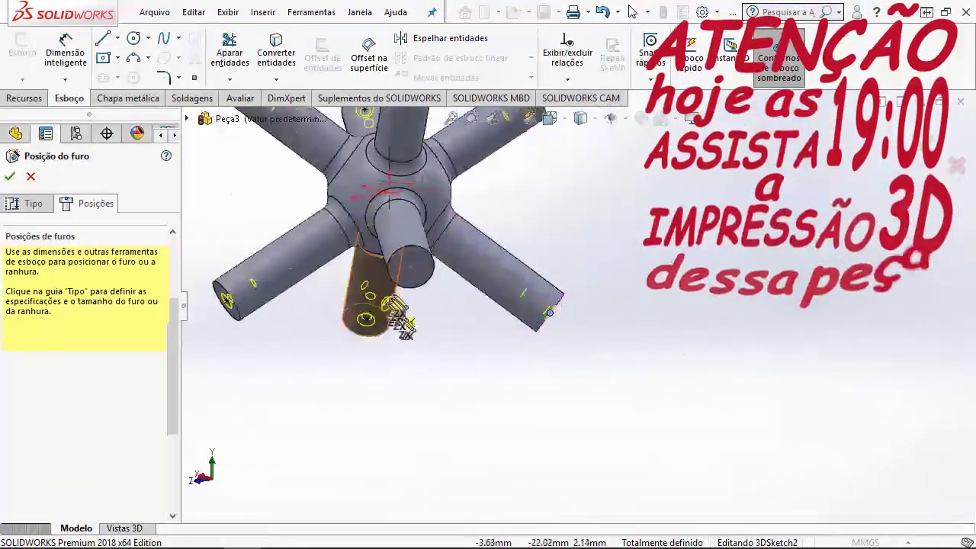
pyautogui.scroll(3, 604, 263)
pyautogui.moveTo(604, 263); pyautogui.dragTo(806, 304, button='middle')
pyautogui.scroll(-2, 747, 375)
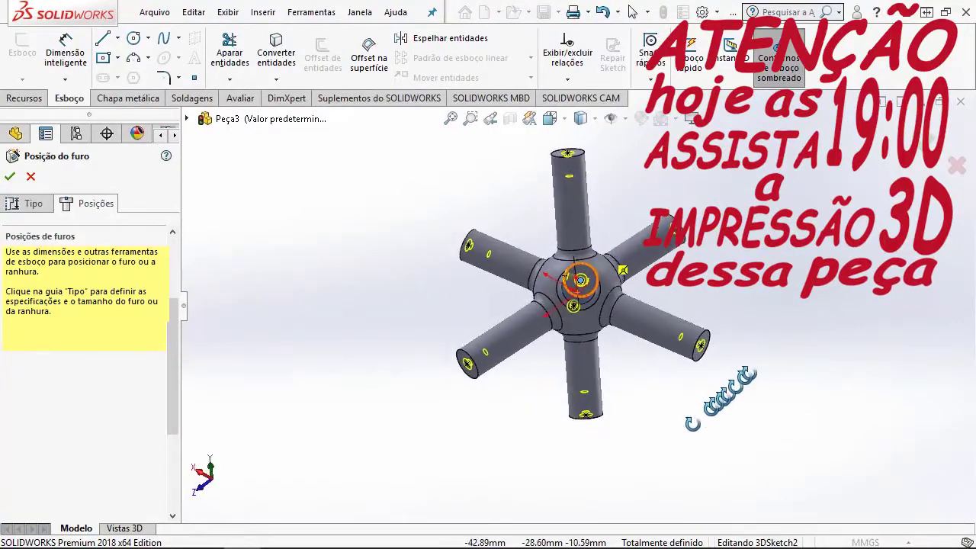
pyautogui.moveTo(728, 391); pyautogui.dragTo(584, 355, button='middle')
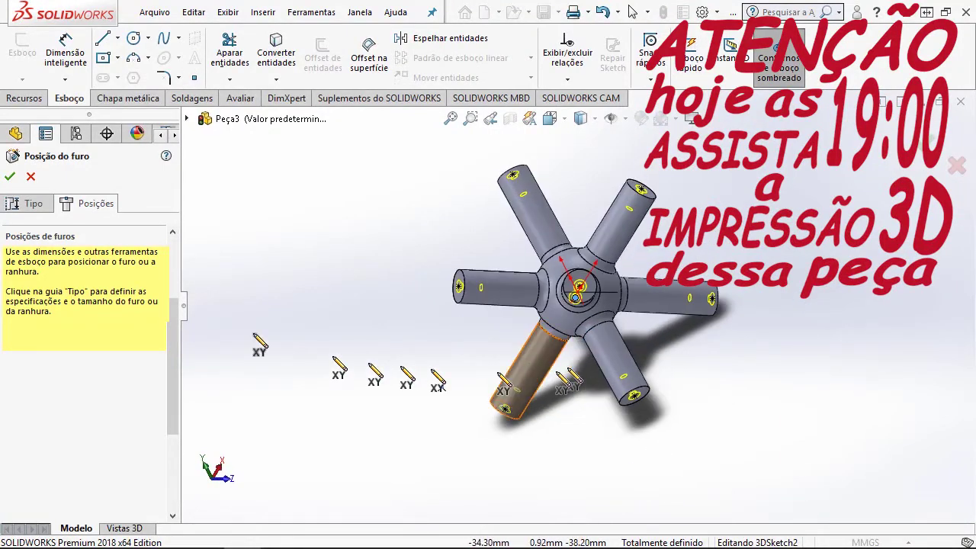
pyautogui.click(10, 176)
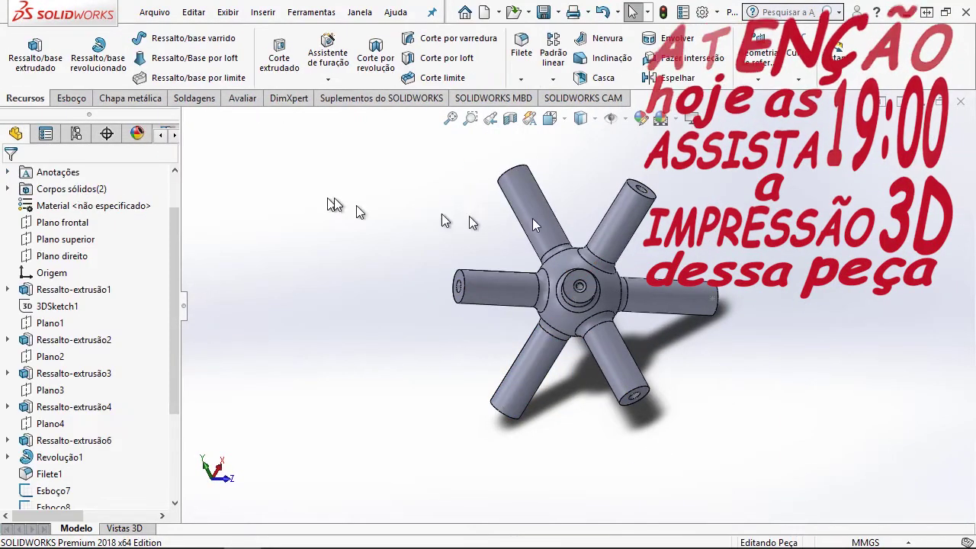
pyautogui.moveTo(533, 223); pyautogui.dragTo(606, 271, button='middle')
pyautogui.scroll(-4, 659, 191)
pyautogui.scroll(-2, 681, 223)
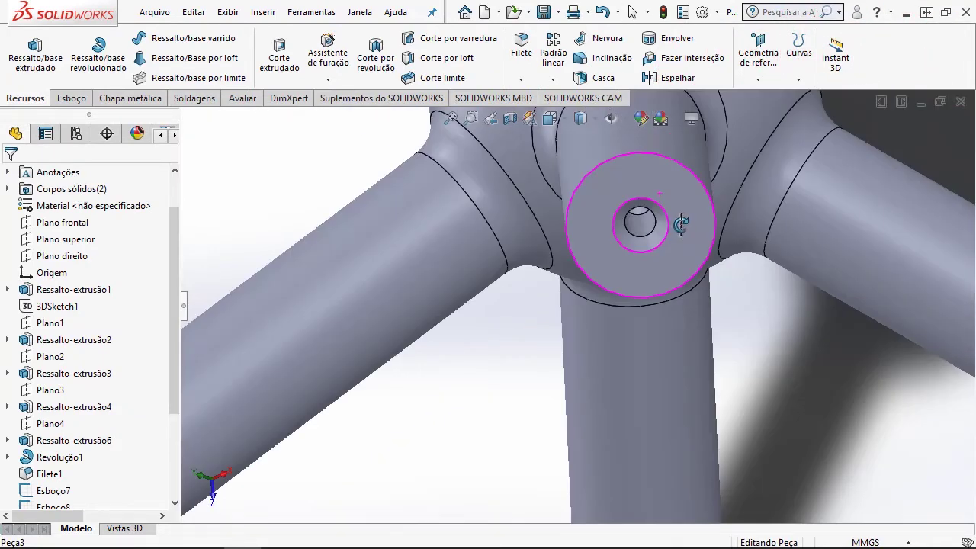
# Chamfer the arm-end edges at 1.00 mm × 45°.
pyautogui.scroll(-3, 659, 214)
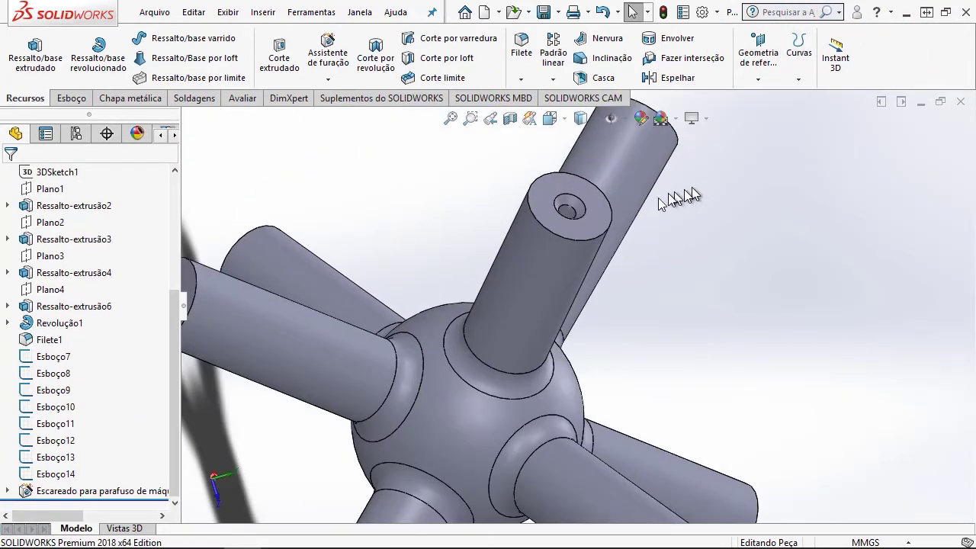
pyautogui.click(521, 81)
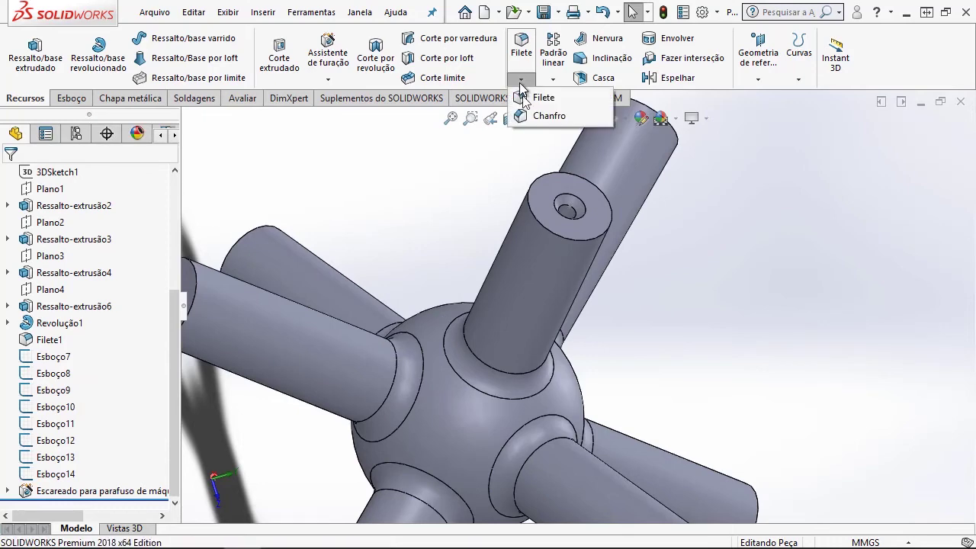
pyautogui.click(546, 116)
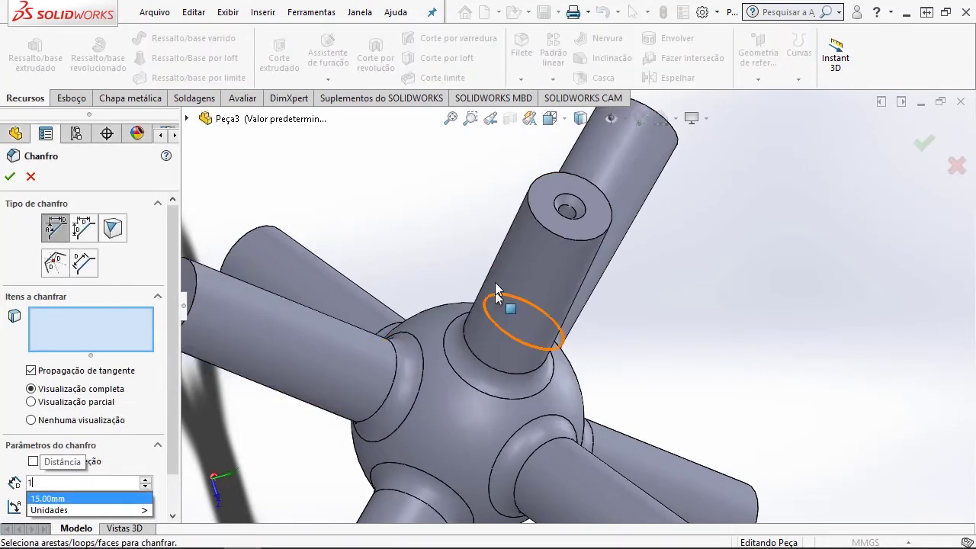
pyautogui.click(528, 204)
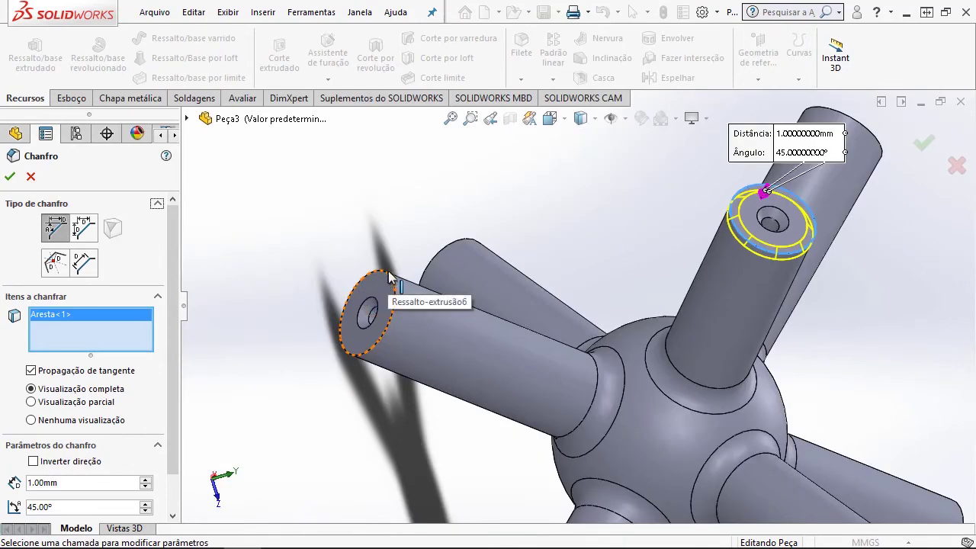
pyautogui.click(391, 279)
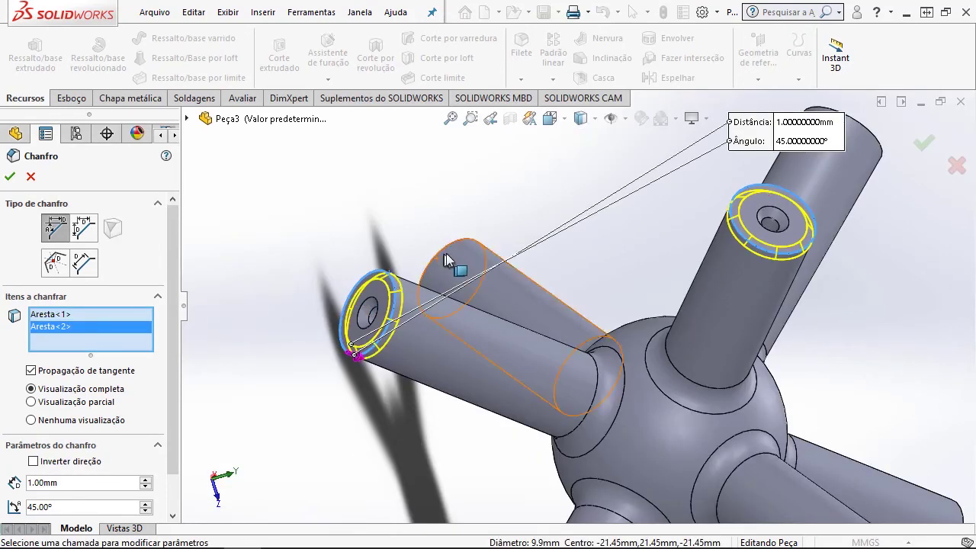
pyautogui.click(455, 247)
pyautogui.scroll(-5, 652, 517)
pyautogui.click(457, 427)
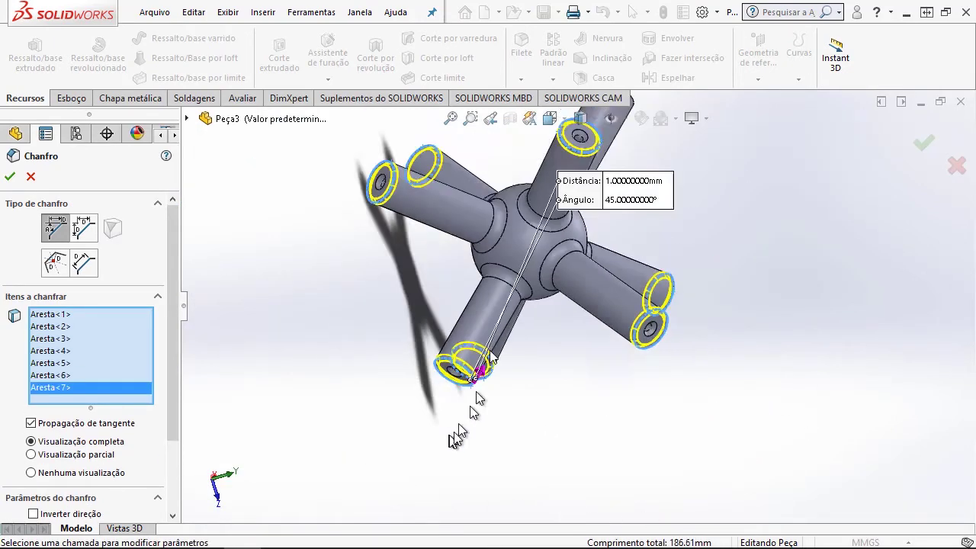
pyautogui.moveTo(457, 427); pyautogui.dragTo(534, 343, button='middle')
pyautogui.click(686, 289)
pyautogui.click(9, 176)
# Save the part as SUPORTE.
pyautogui.click(544, 11)
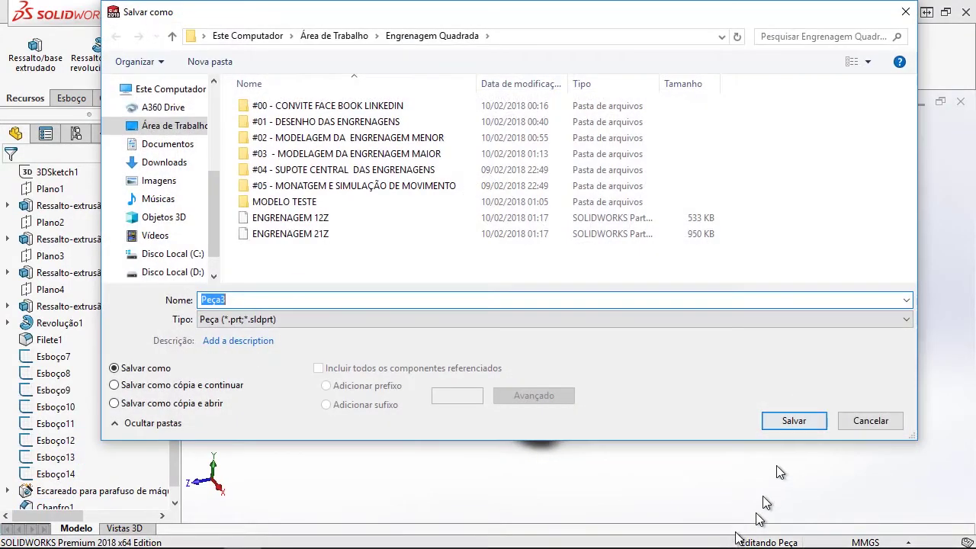
pyautogui.write('SUPORTE')
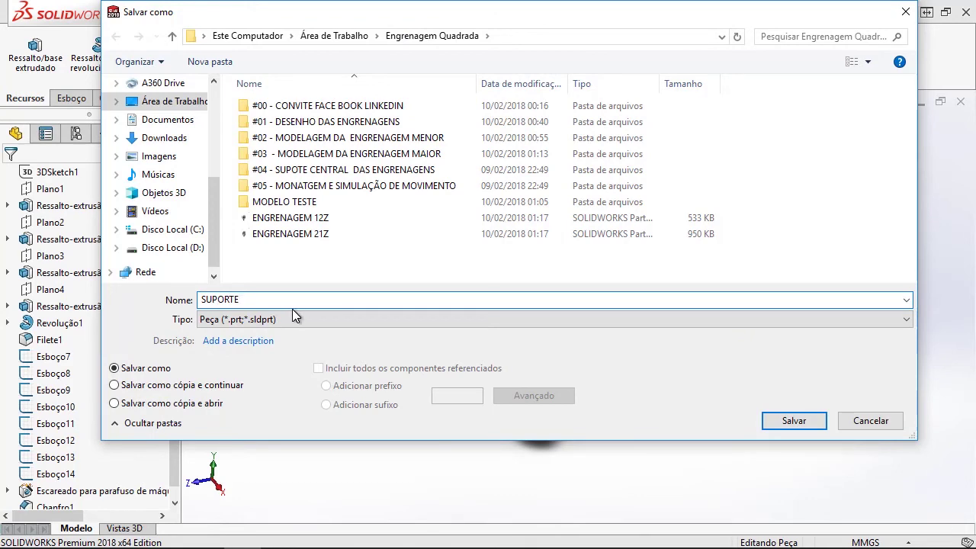
pyautogui.click(788, 422)
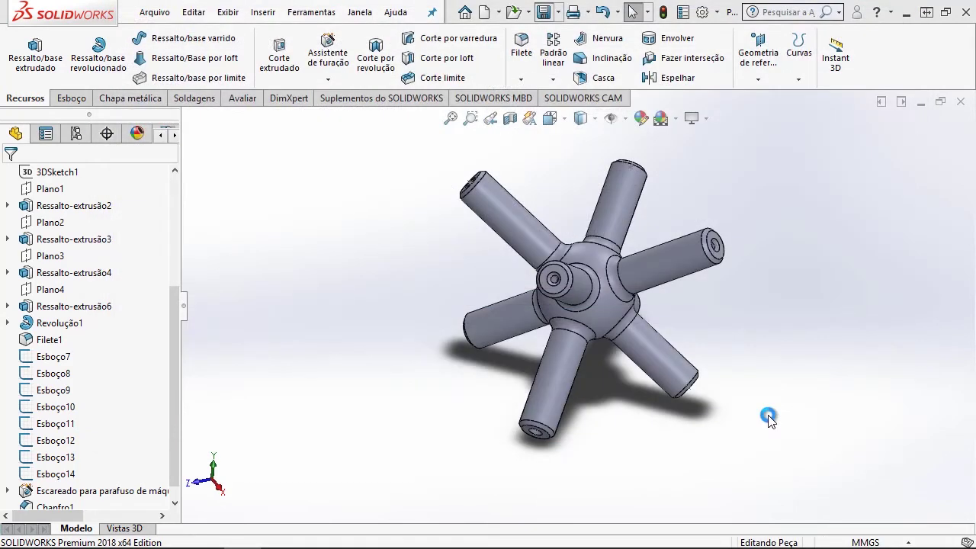
pyautogui.scroll(3, 579, 305)
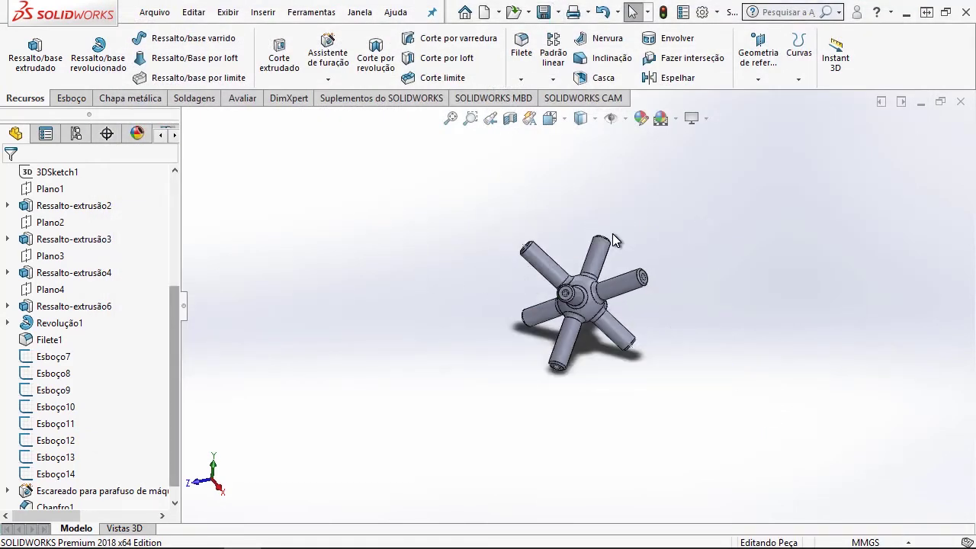
pyautogui.moveTo(576, 268); pyautogui.dragTo(609, 320, button='middle')
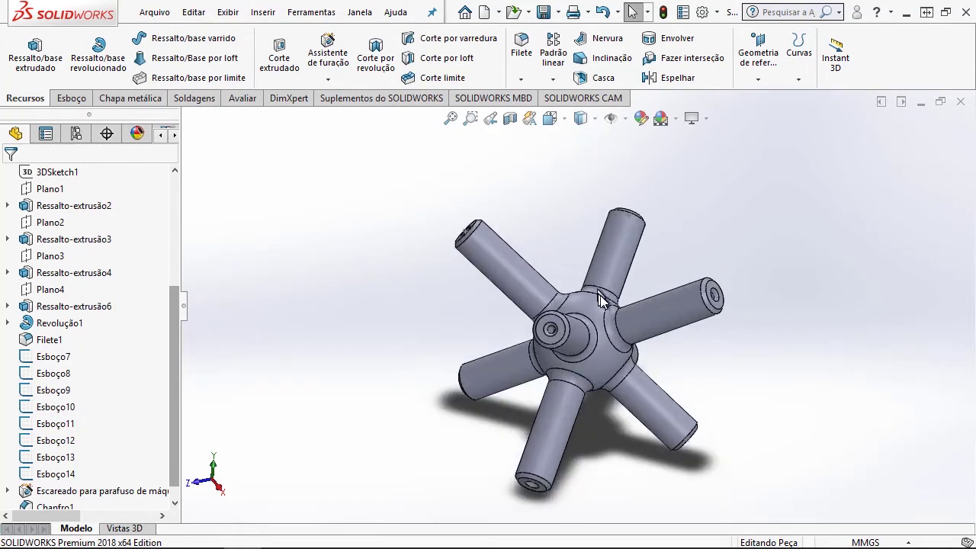
pyautogui.moveTo(726, 320); pyautogui.dragTo(758, 329, button='middle')
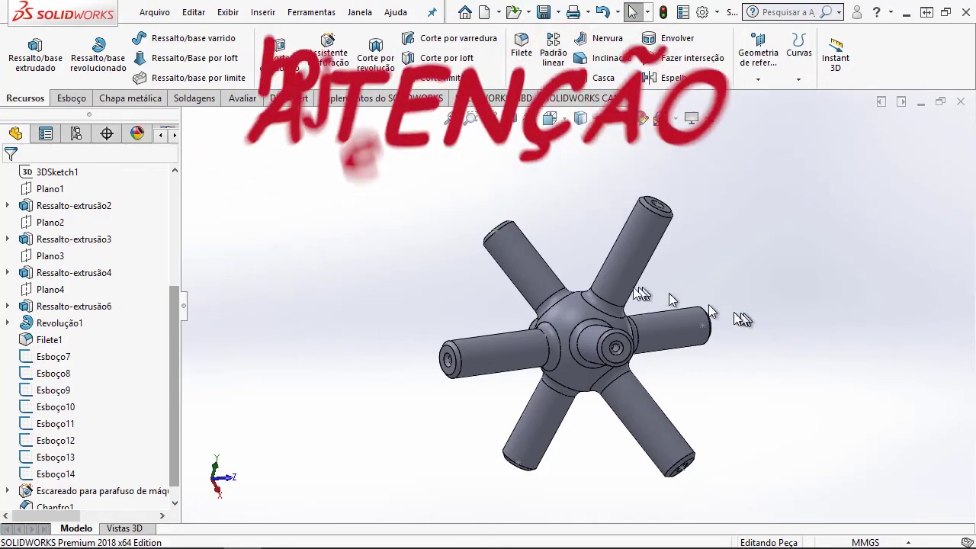
pyautogui.scroll(-5, 669, 293)
pyautogui.moveTo(610, 291)
pyautogui.mouseDown(button='middle')
pyautogui.moveTo(686, 309)
pyautogui.moveTo(643, 385)
pyautogui.mouseUp(button='middle')
pyautogui.scroll(5, 659, 305)
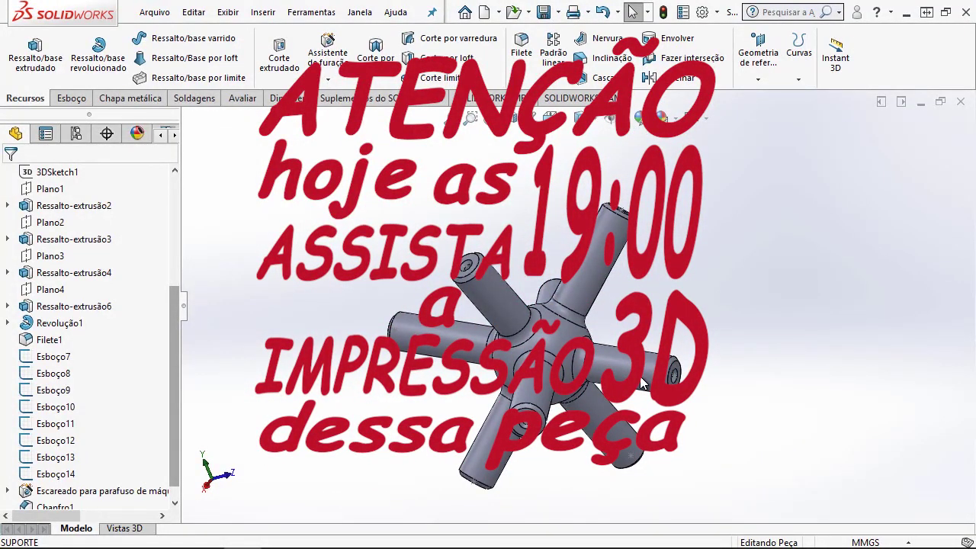
pyautogui.moveTo(643, 385)
pyautogui.mouseDown(button='middle')
pyautogui.moveTo(647, 343)
pyautogui.moveTo(562, 354)
pyautogui.mouseUp(button='middle')
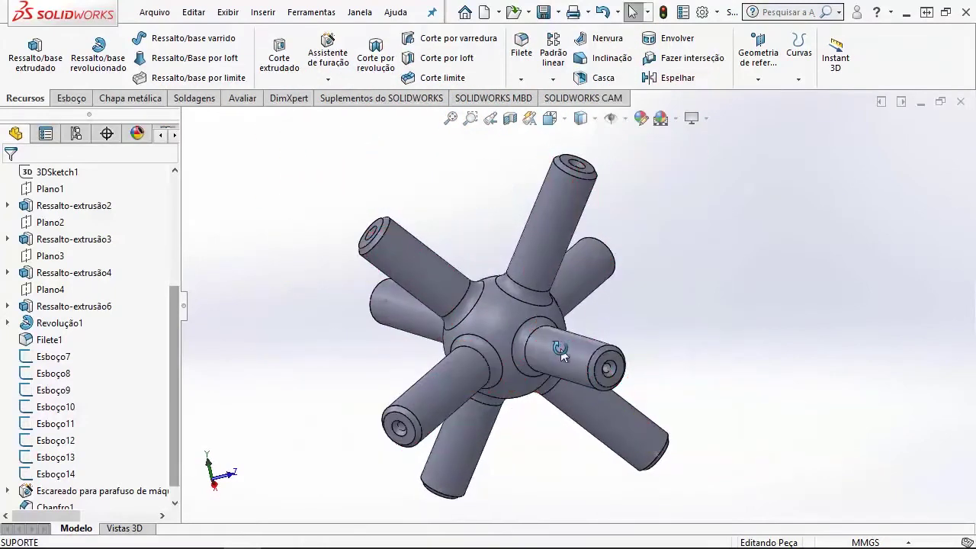